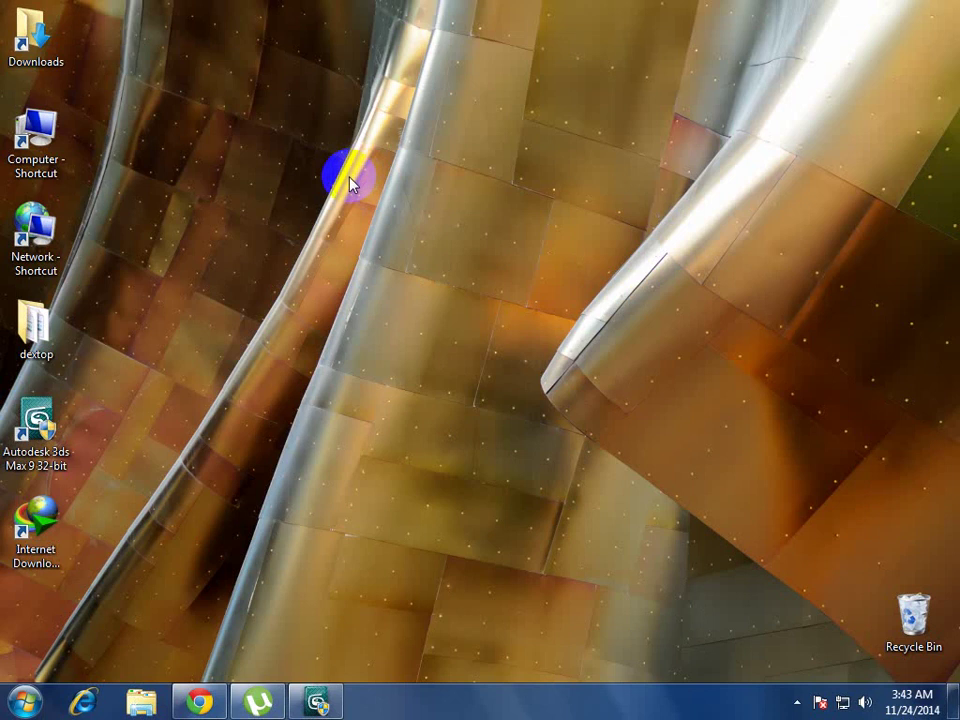
Refresh the Windows desktop twice and restore the 3ds Max window.
right_click(357, 190)
click(440, 251)
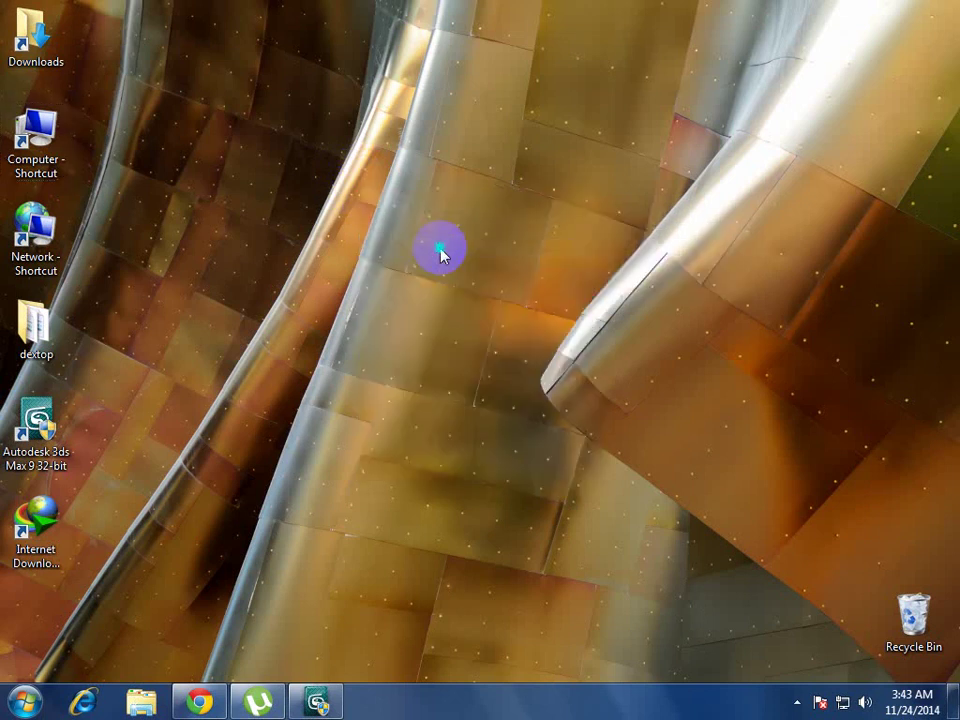
right_click(440, 251)
click(488, 302)
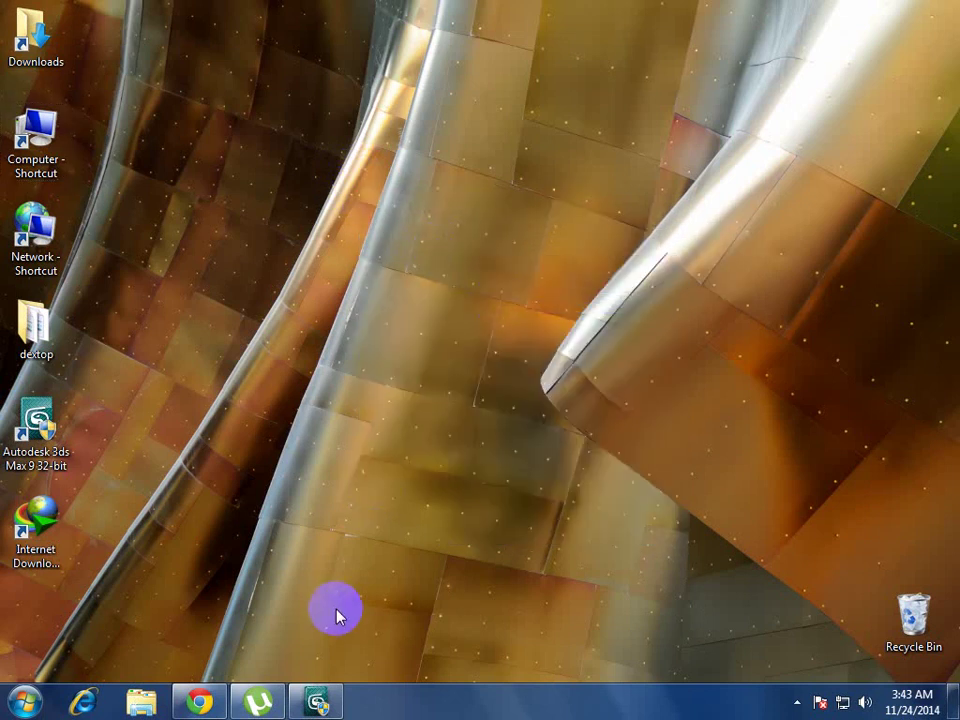
click(317, 702)
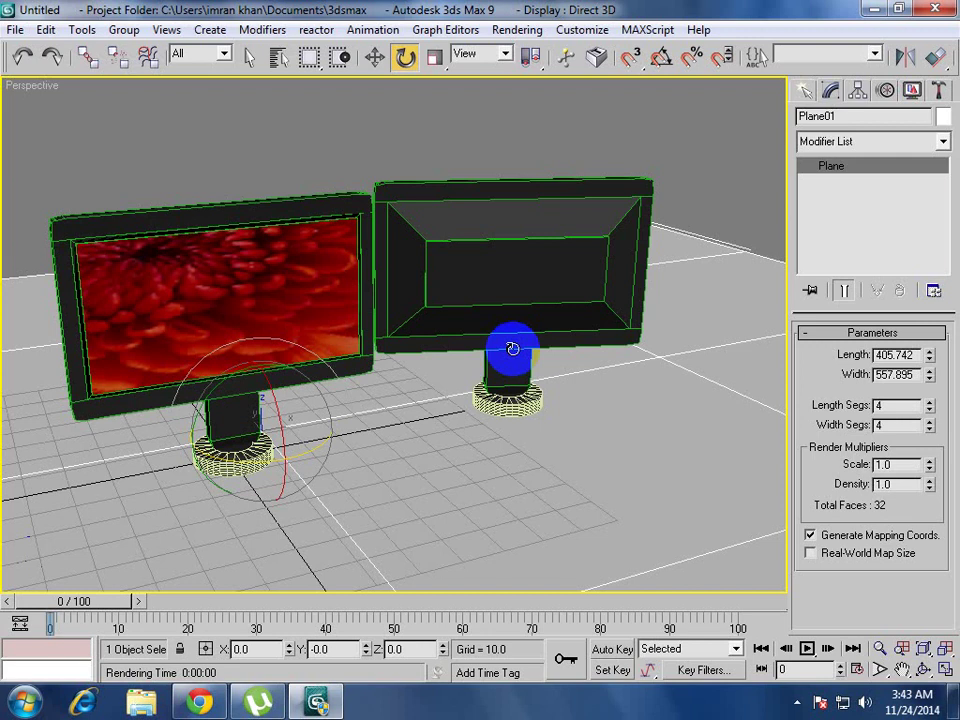
Render a preview of the two-monitor scene, then reset the scene via File > Reset.
key(shift+q)
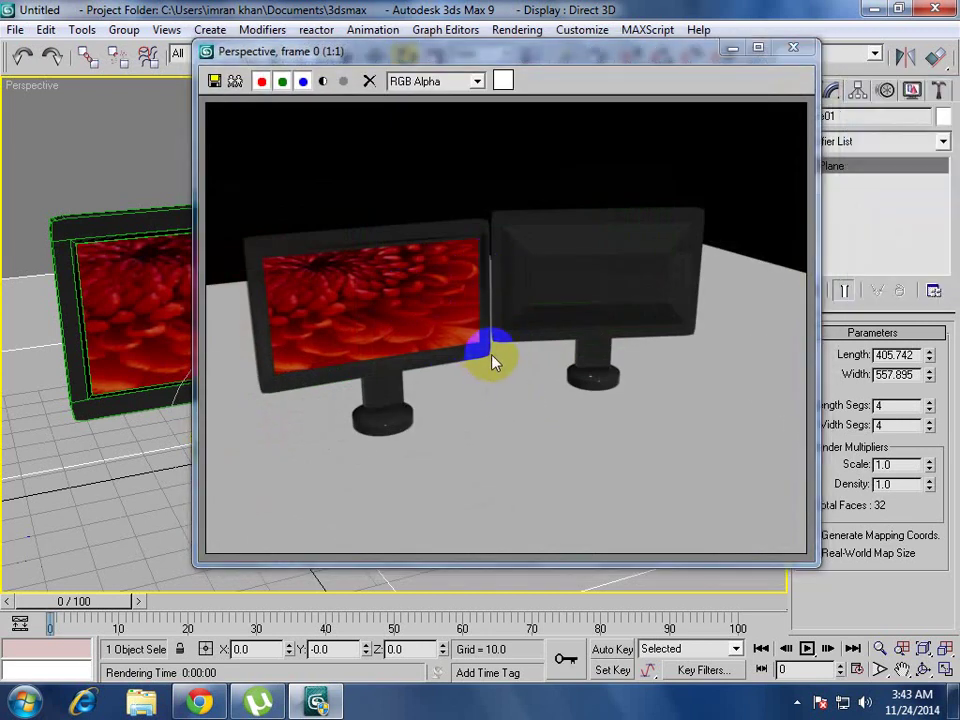
click(796, 50)
click(16, 29)
click(42, 71)
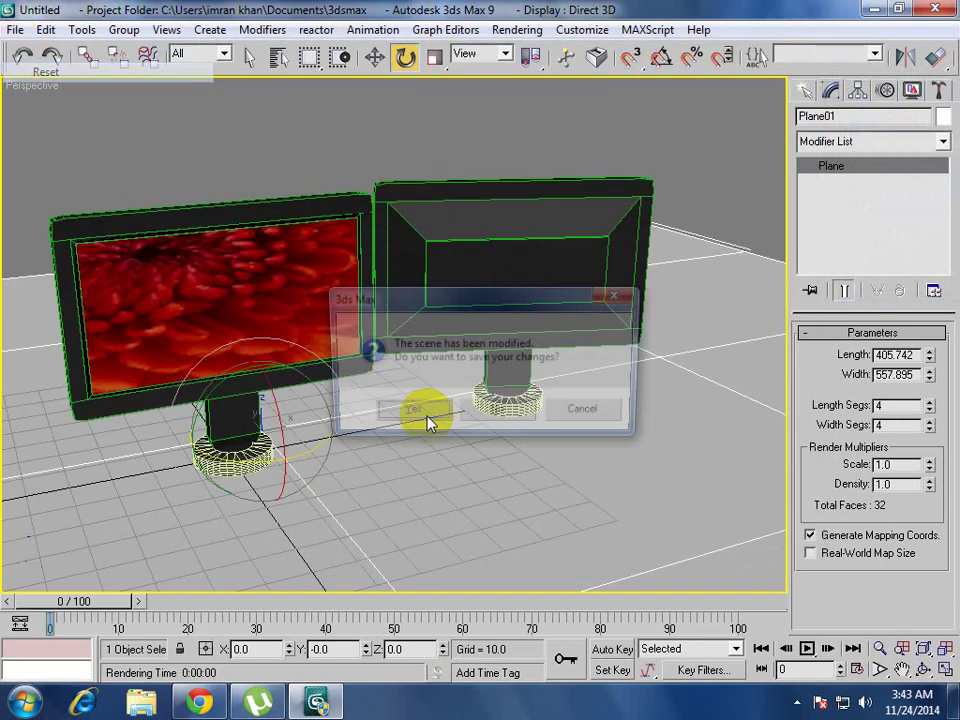
Discard the old scene's changes and drag out a box in the Front viewport.
key(n)
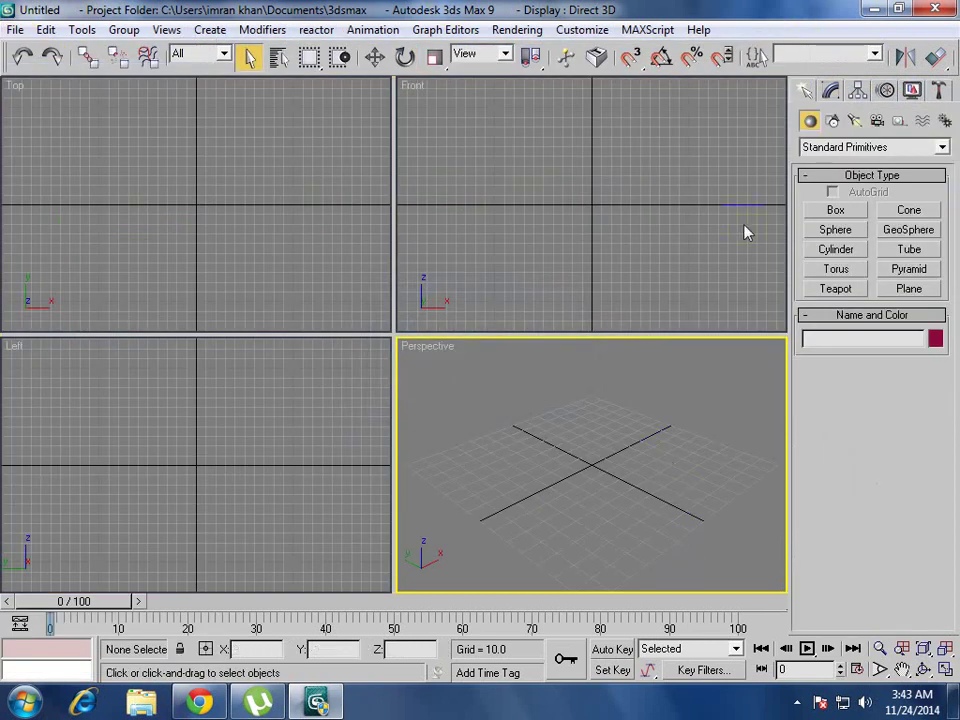
click(834, 209)
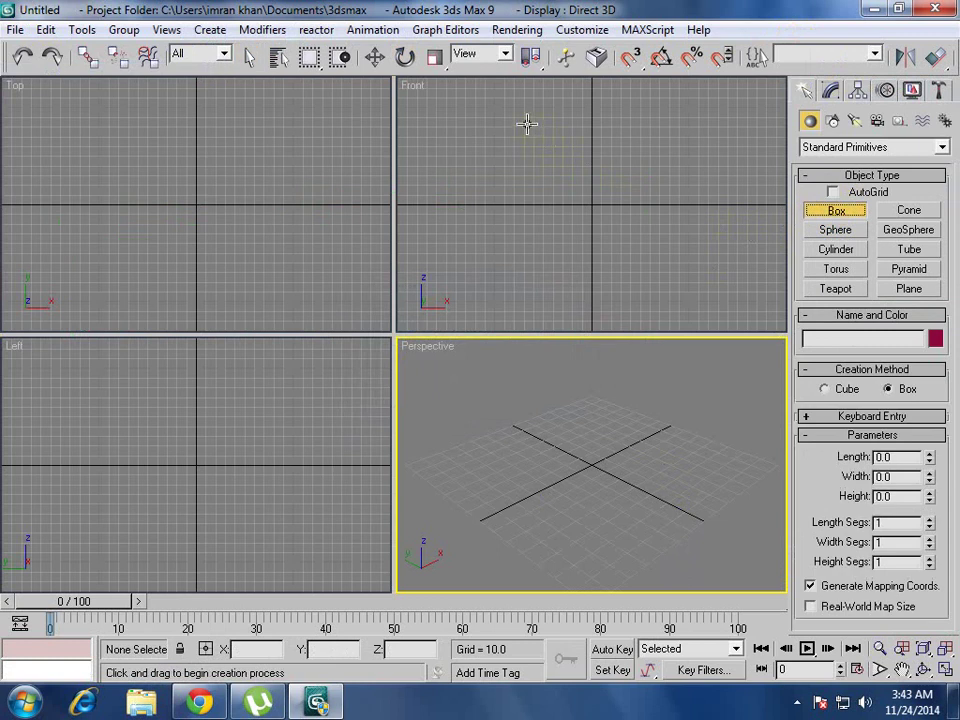
drag(527, 123, 679, 231)
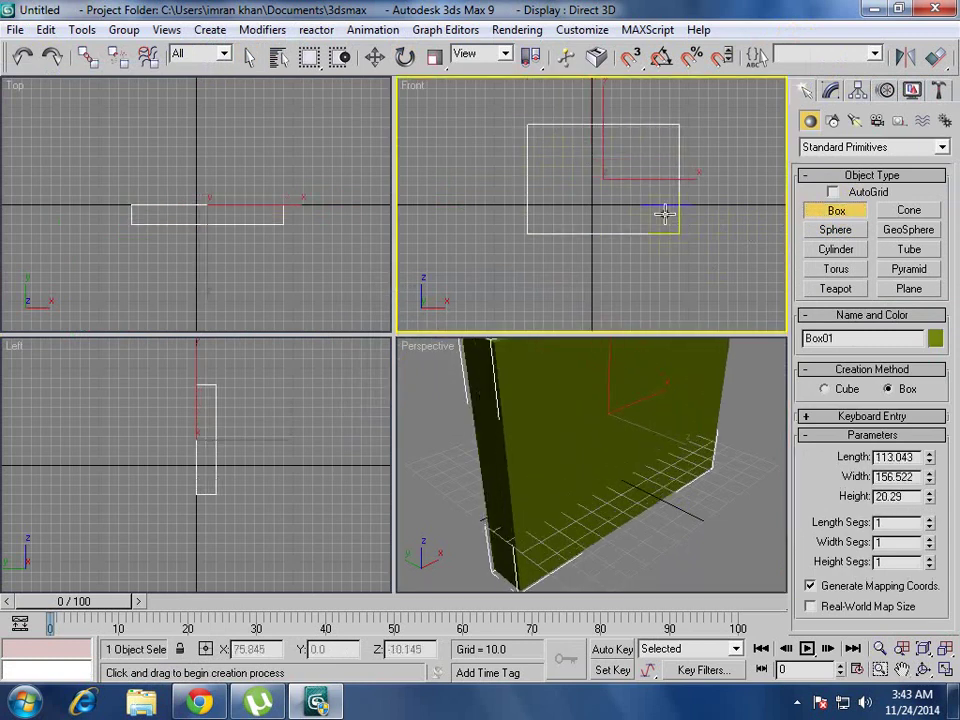
click(665, 213)
Size the box to length 77, width 48 and height 4.
click(916, 457)
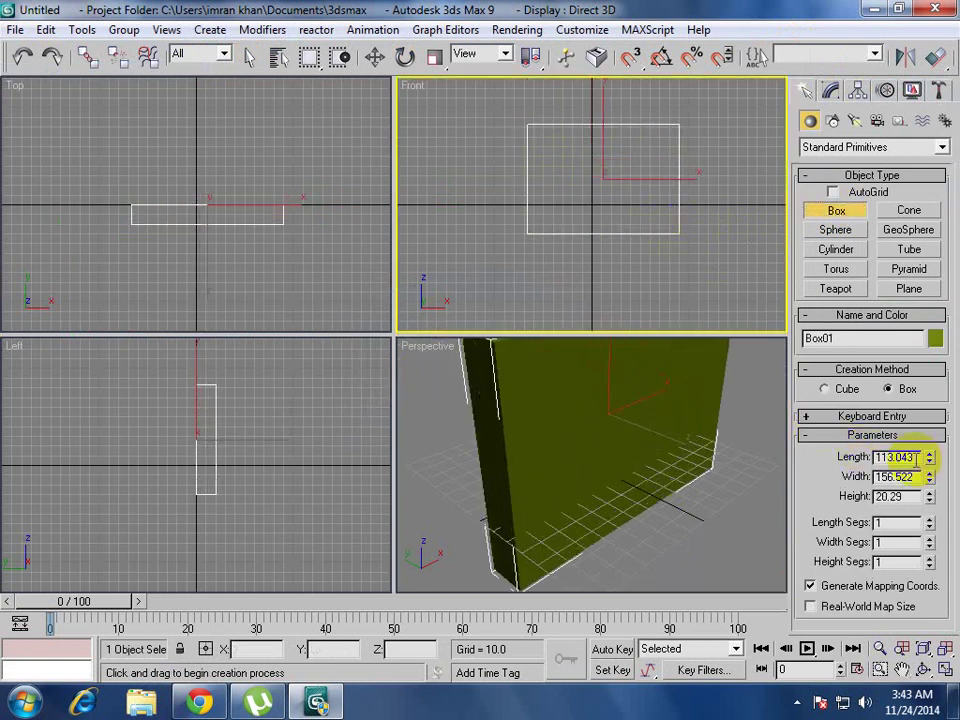
drag(916, 457, 810, 463)
text(77)
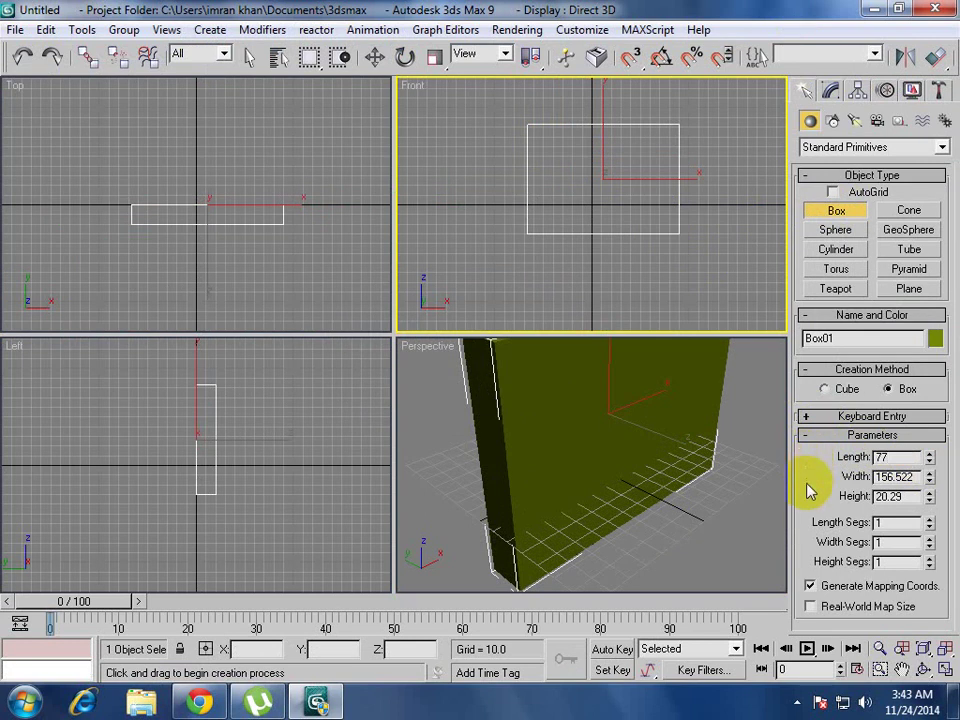
key(Tab)
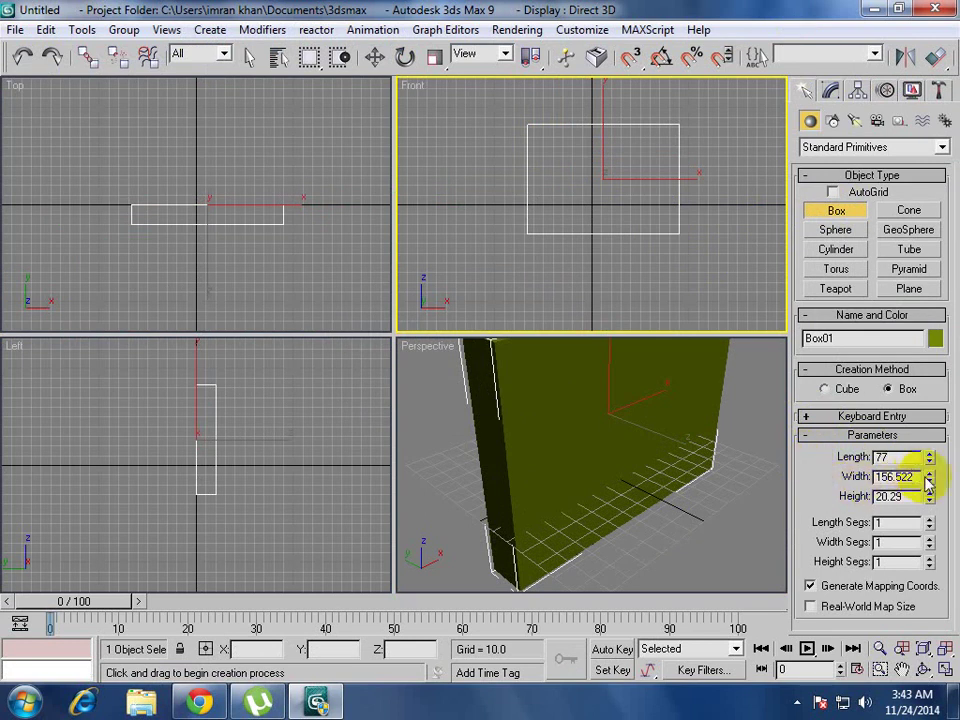
key(Tab)
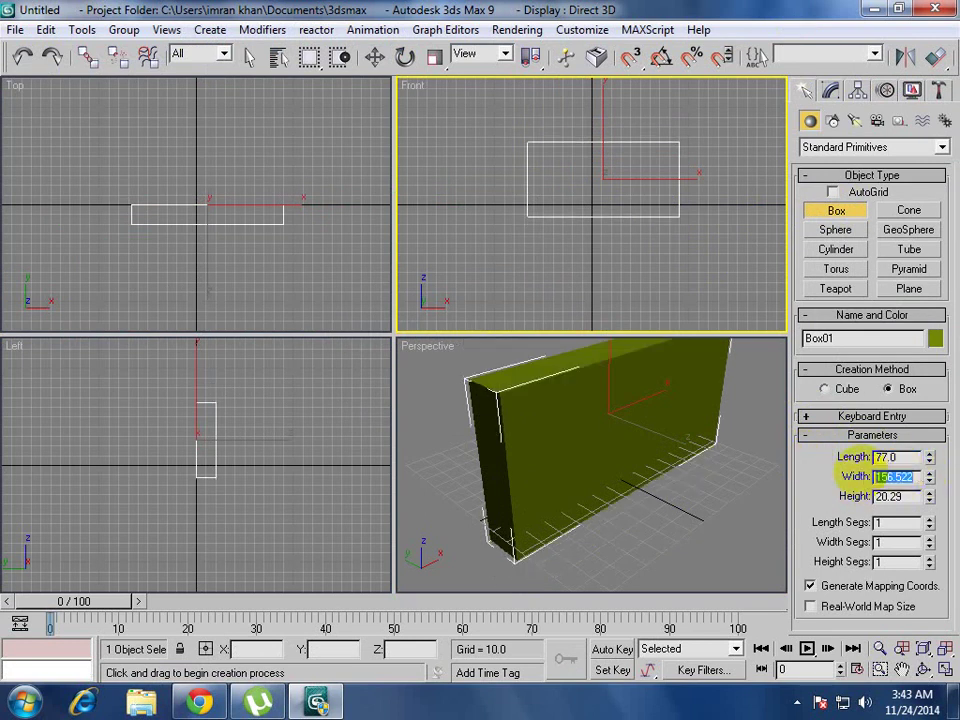
text(48)
key(Tab)
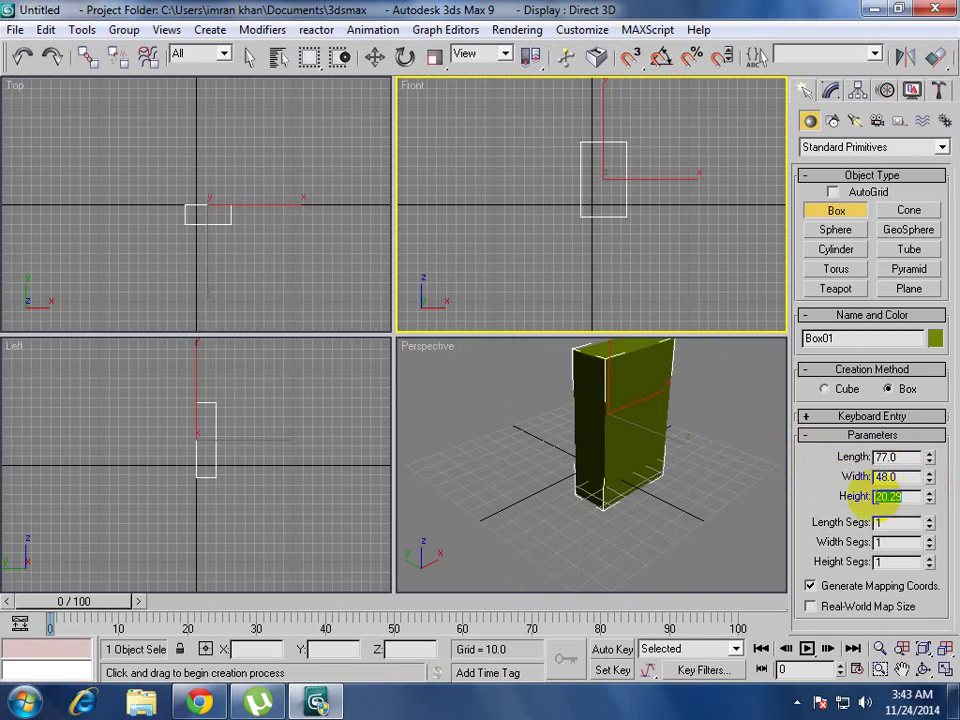
text(4)
key(Return)
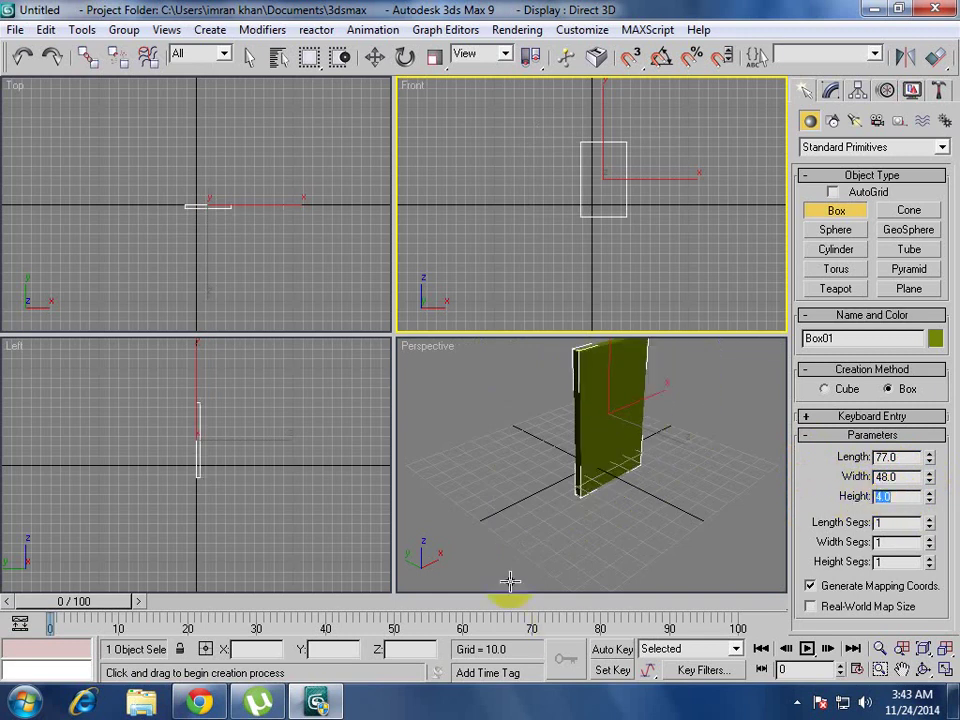
Rotate the thin box 90 degrees about Y so it stands upright.
click(404, 57)
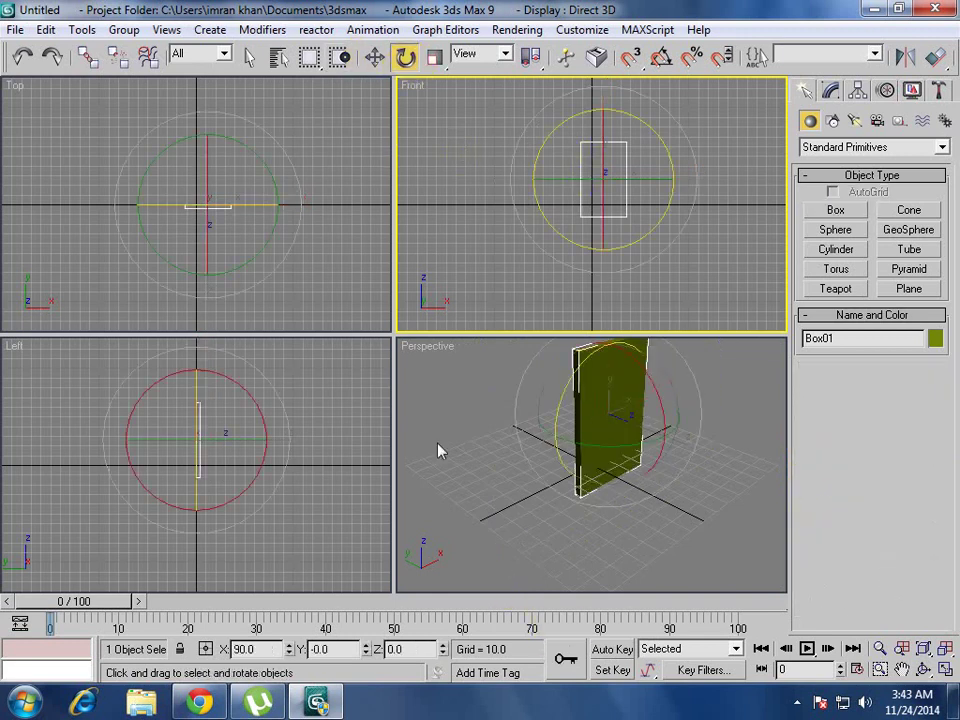
double_click(306, 648)
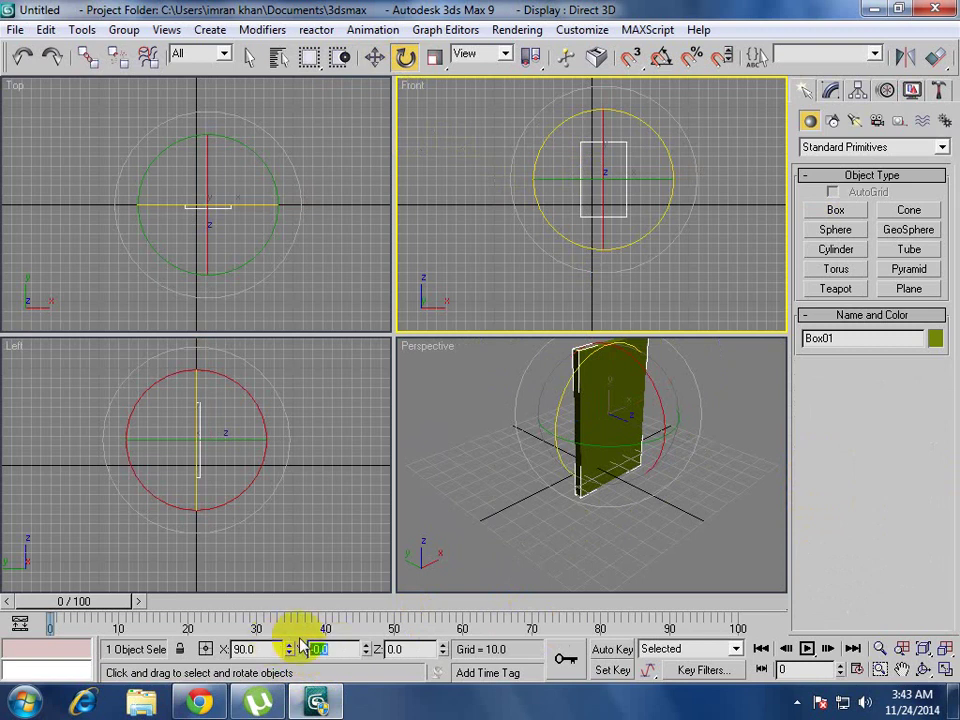
text(90)
key(Return)
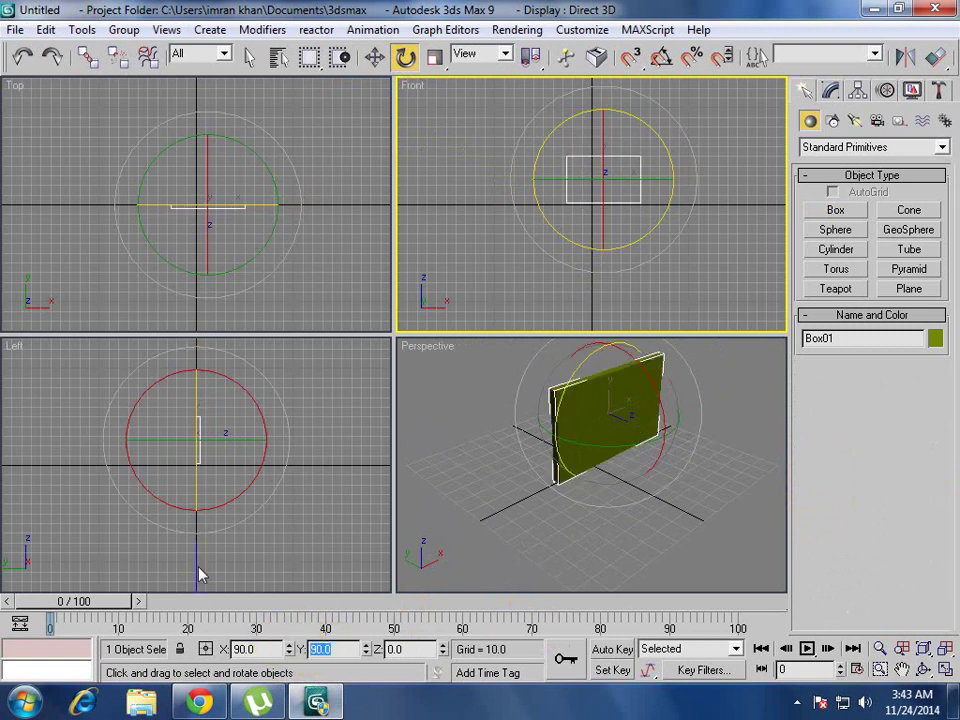
Maximize the Perspective view, orbit around the panel, and display it in wireframe.
click(535, 443)
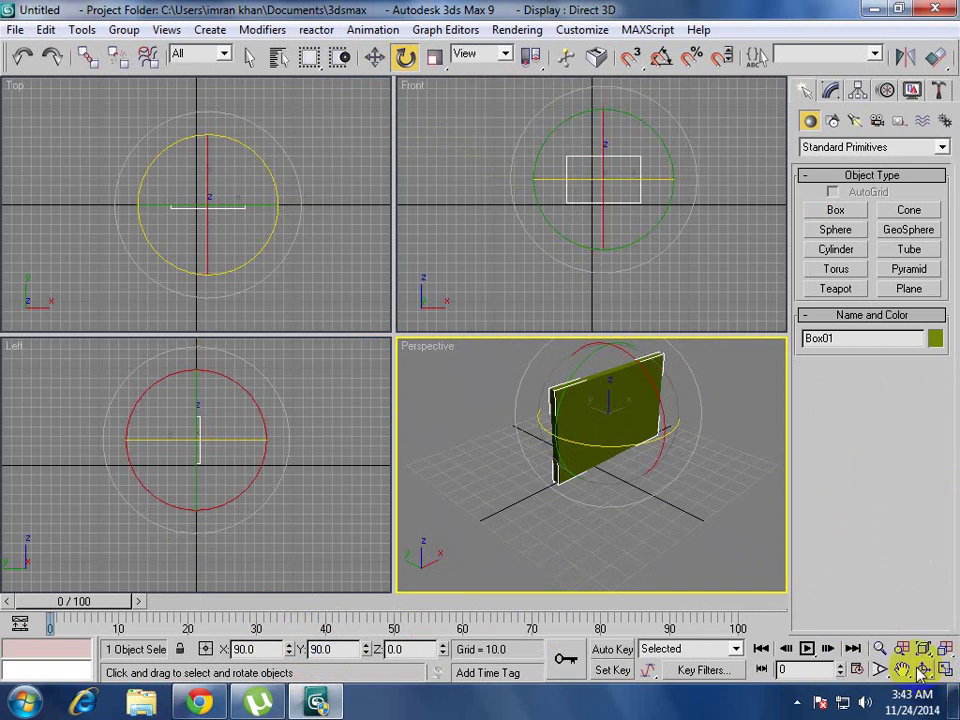
key(alt+w)
alt+middle_drag(377, 270, 406, 312)
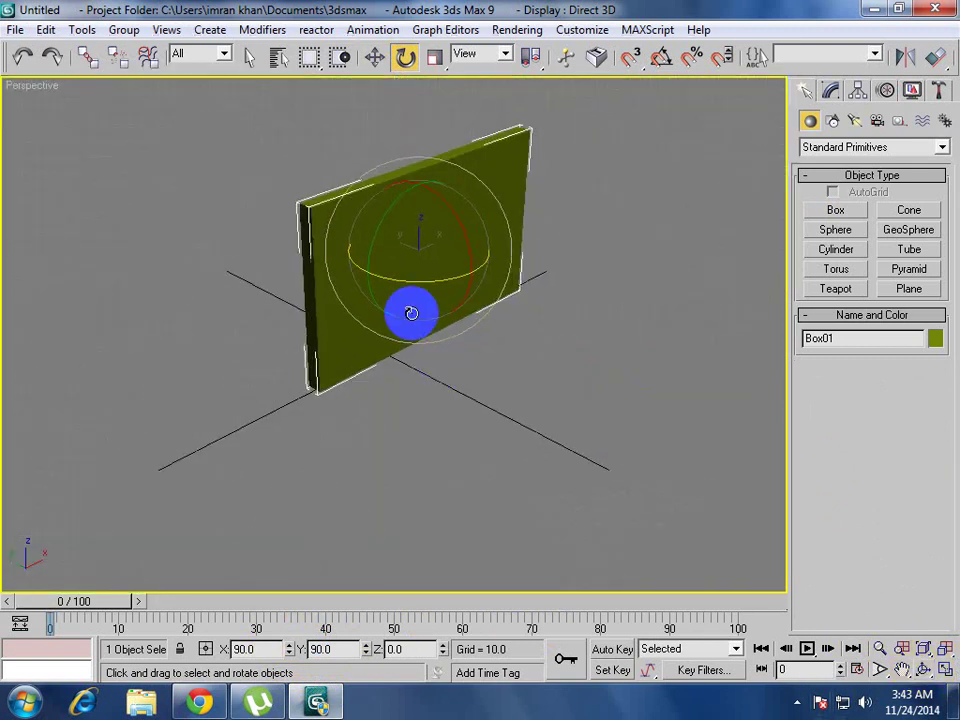
click(375, 57)
scroll(407, 266, up, 3)
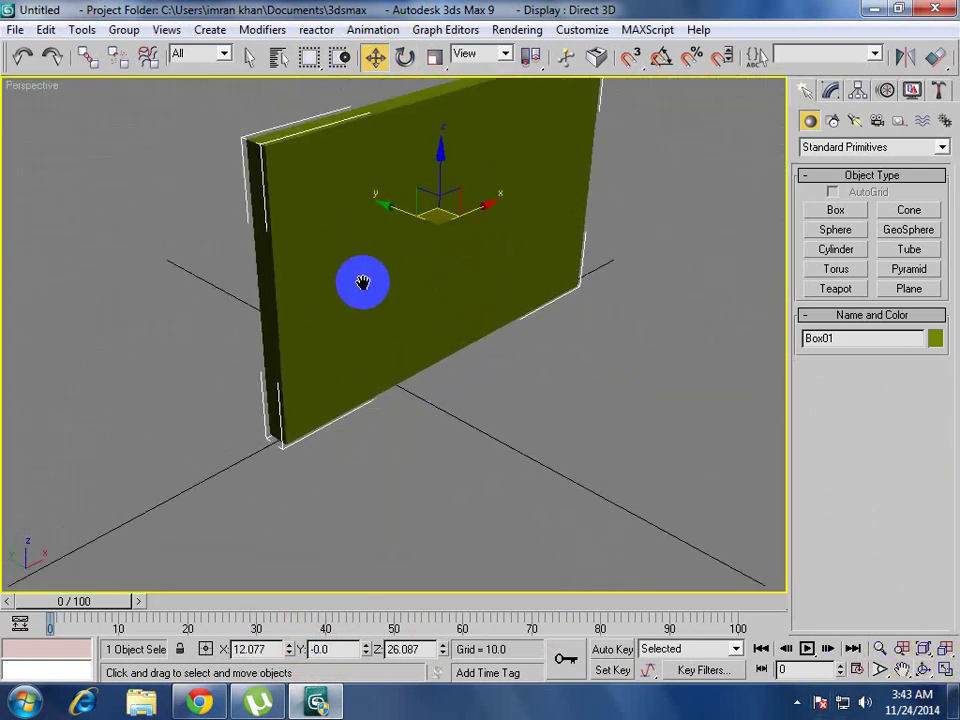
key(F3)
Convert the box to an Editable Poly and reselect it.
right_click(330, 244)
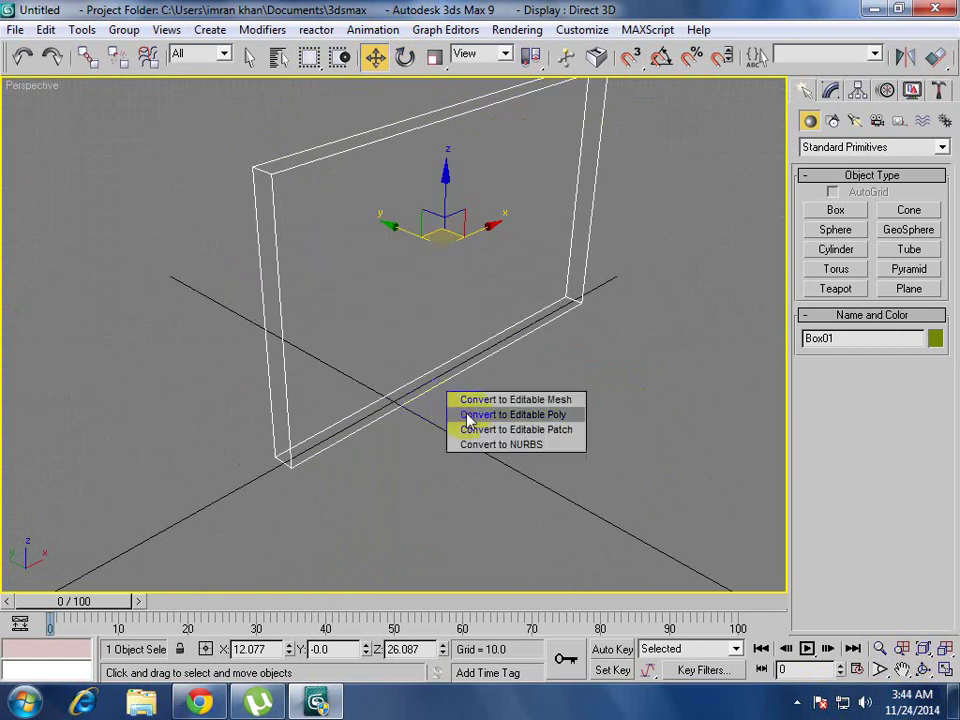
click(481, 416)
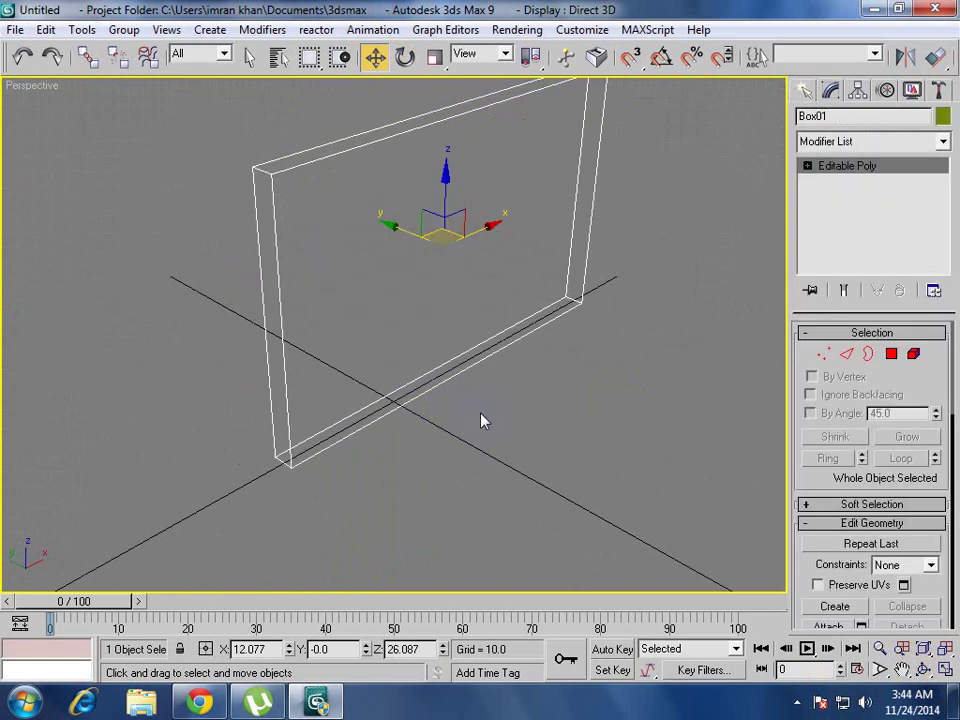
right_click(849, 168)
click(855, 302)
click(557, 371)
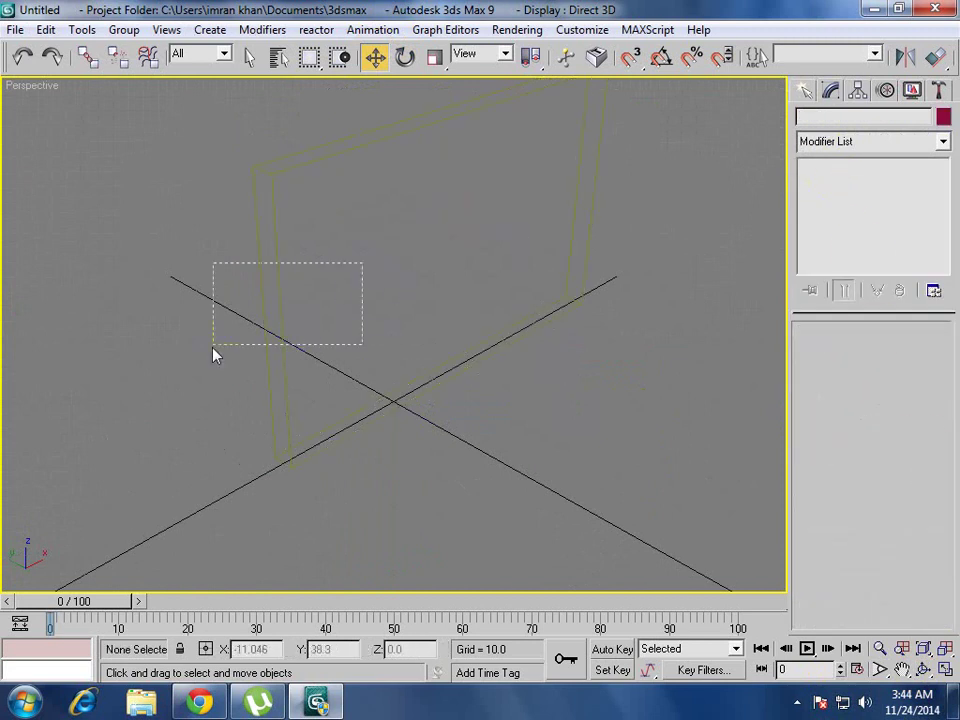
drag(213, 350, 213, 346)
In Edge mode, select the four corner edges and bring up the Chamfer settings.
click(846, 354)
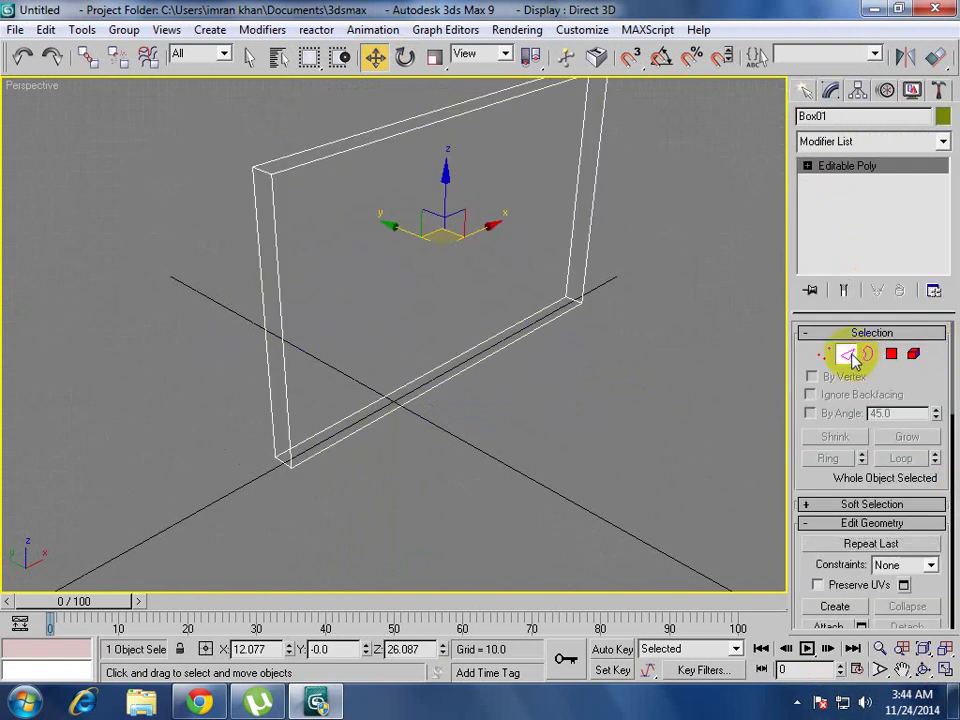
mouse_move(212, 321)
alt+middle_down()
mouse_move(229, 381)
mouse_move(280, 250)
alt+middle_up()
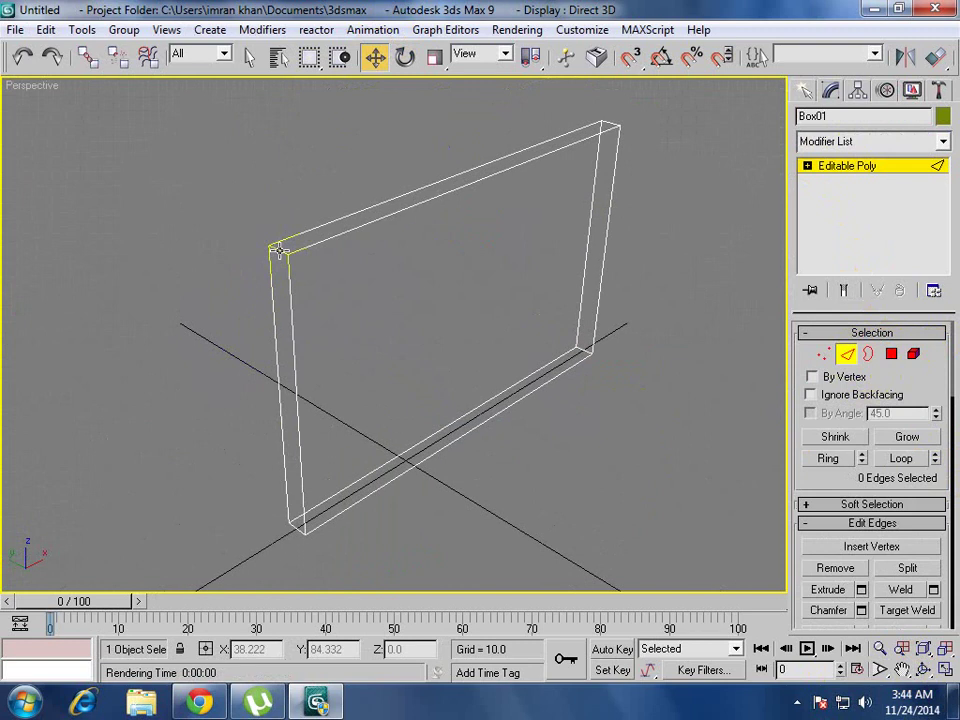
click(280, 250)
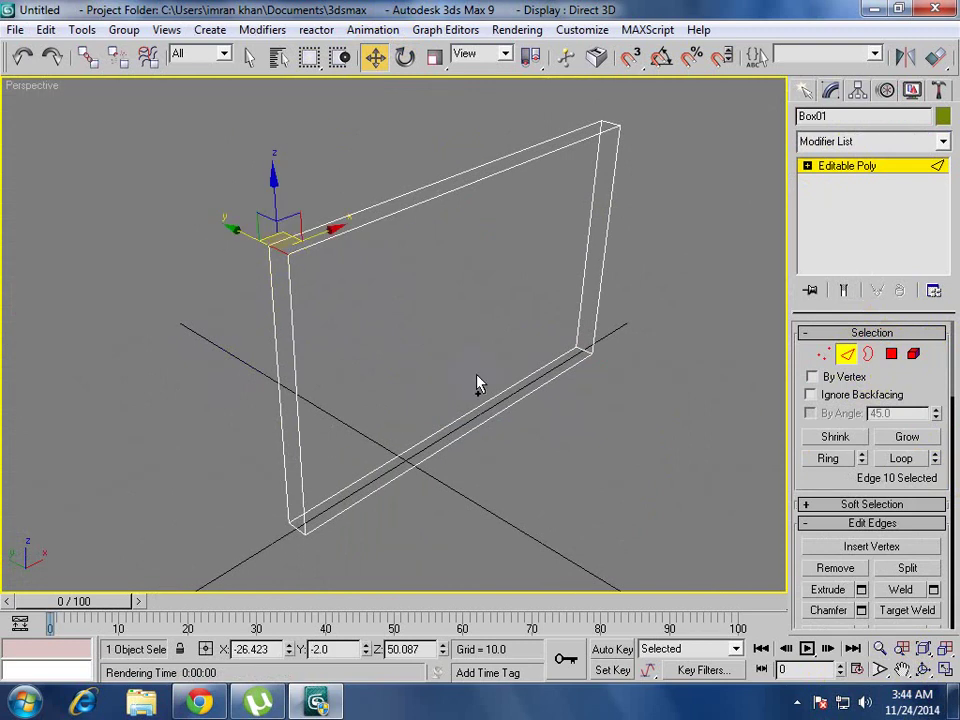
ctrl+click(585, 350)
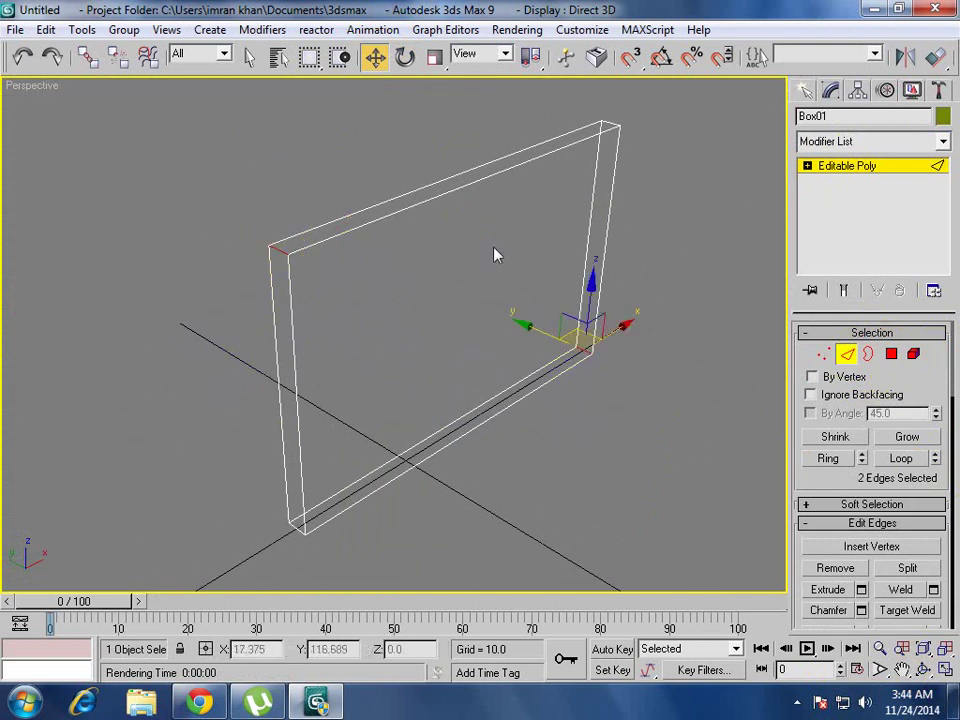
click(828, 460)
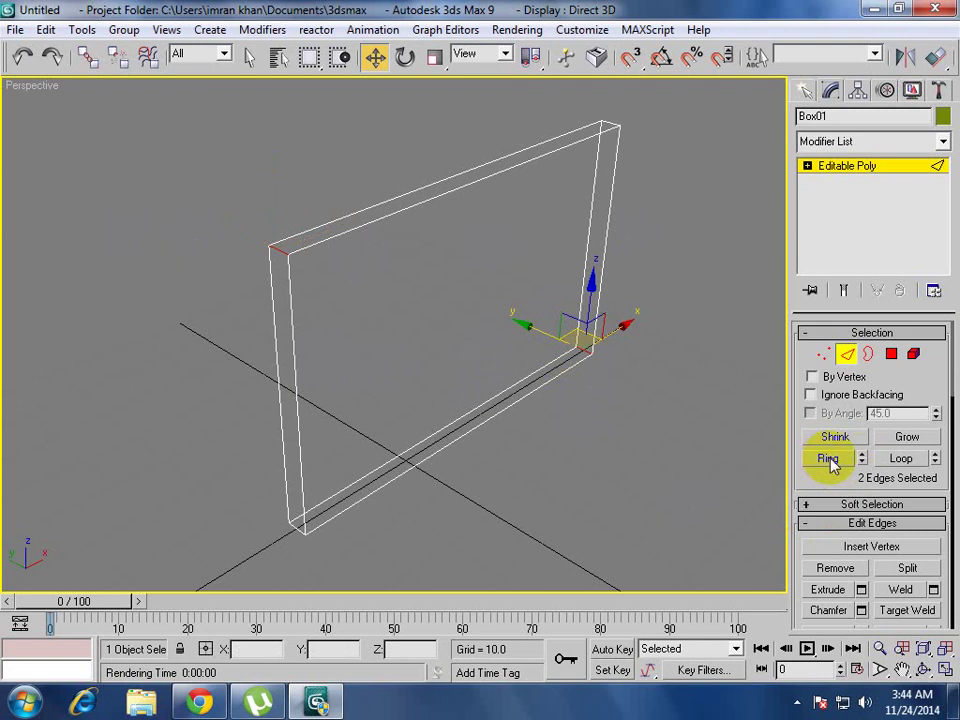
click(828, 460)
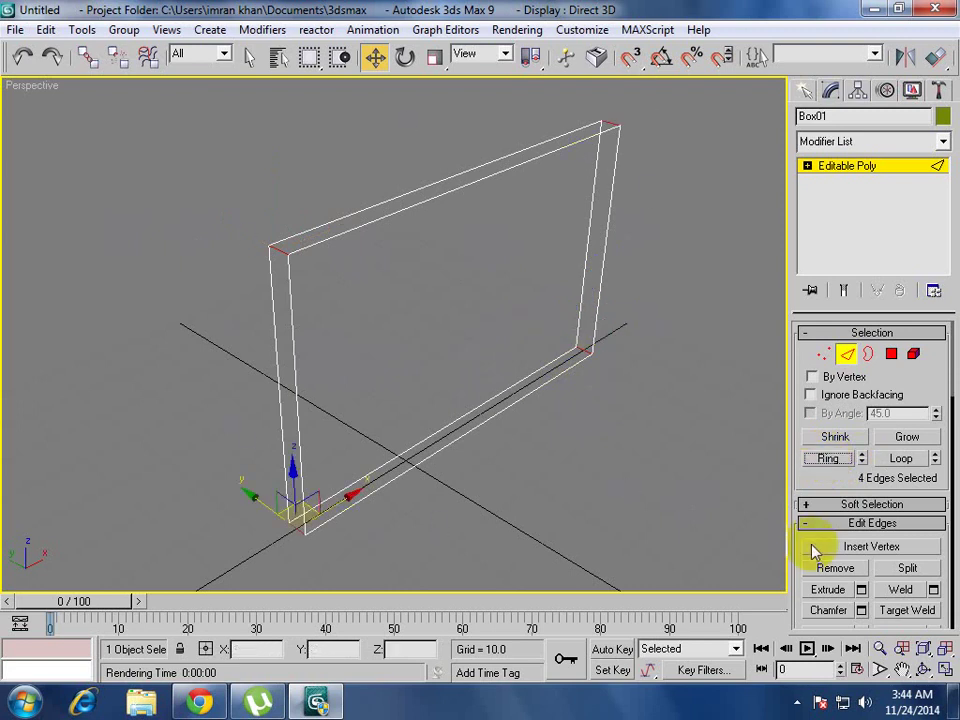
scroll(823, 532, down, 3)
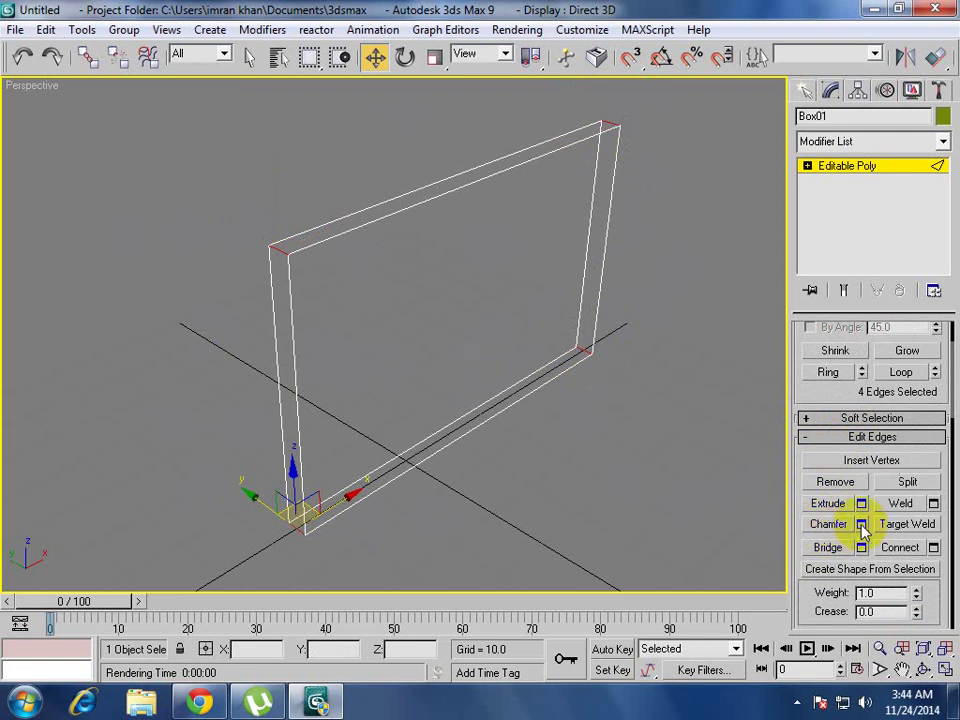
click(860, 525)
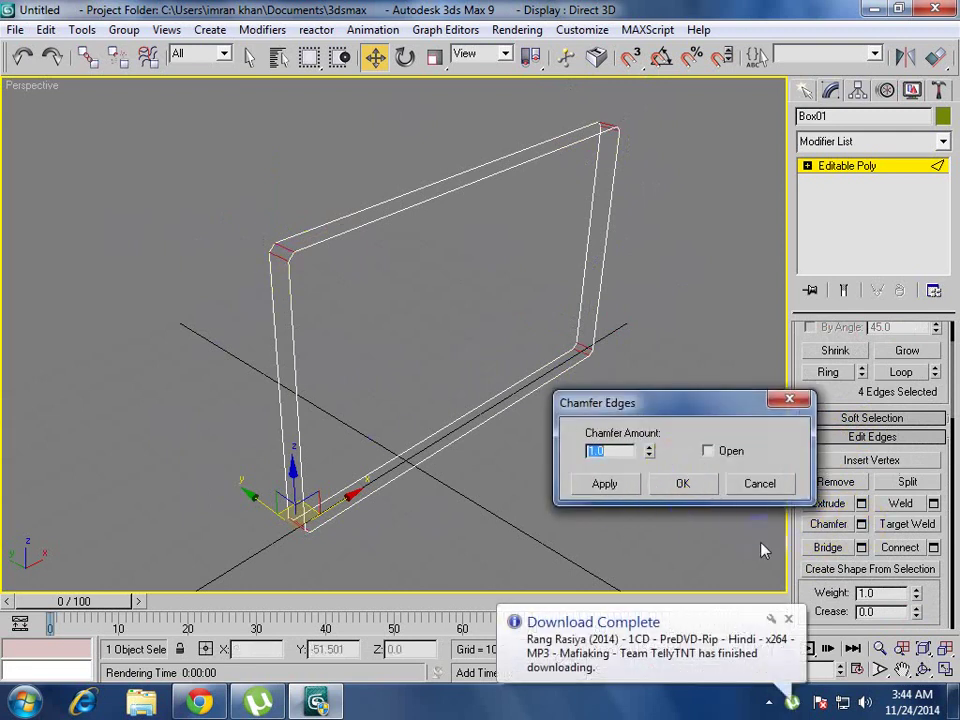
Chamfer the four corner edges three times at 1.0, then select the left side's vertical edges.
click(788, 622)
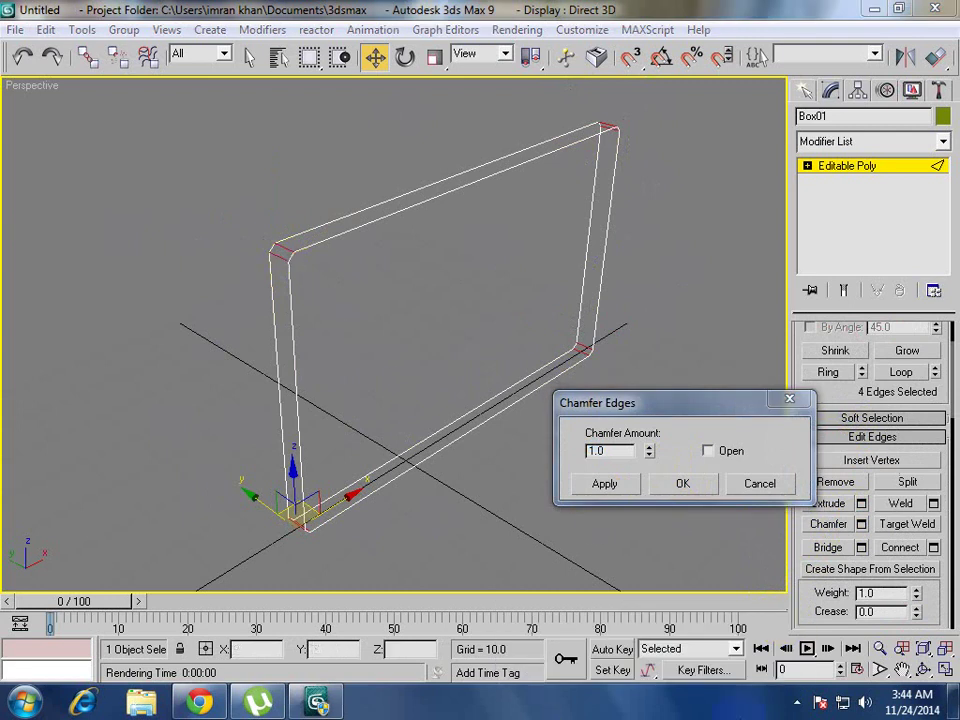
click(602, 483)
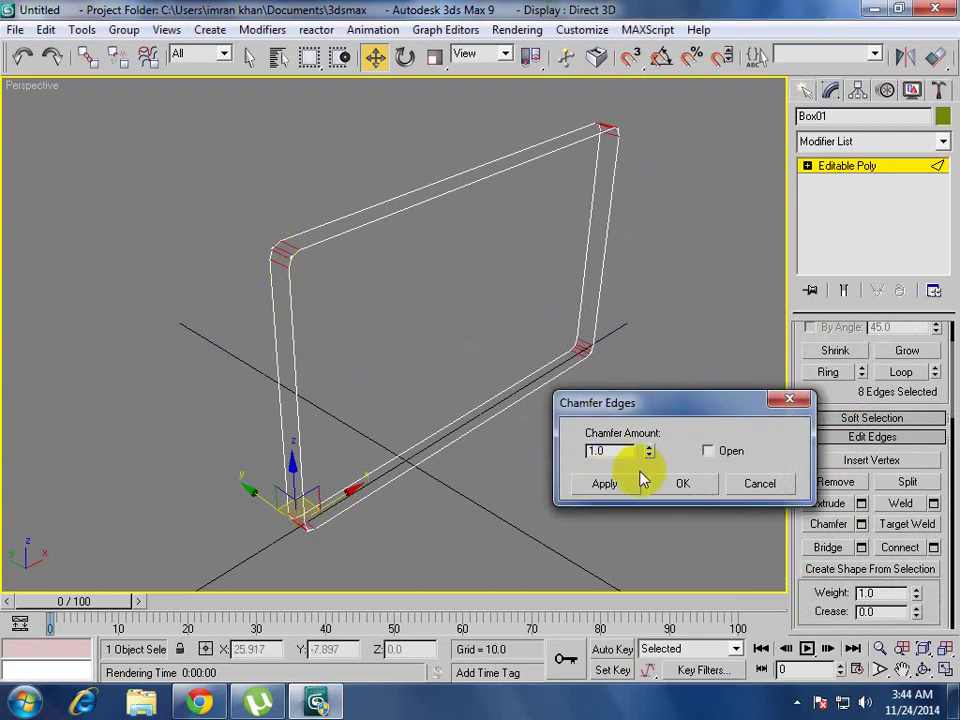
click(604, 483)
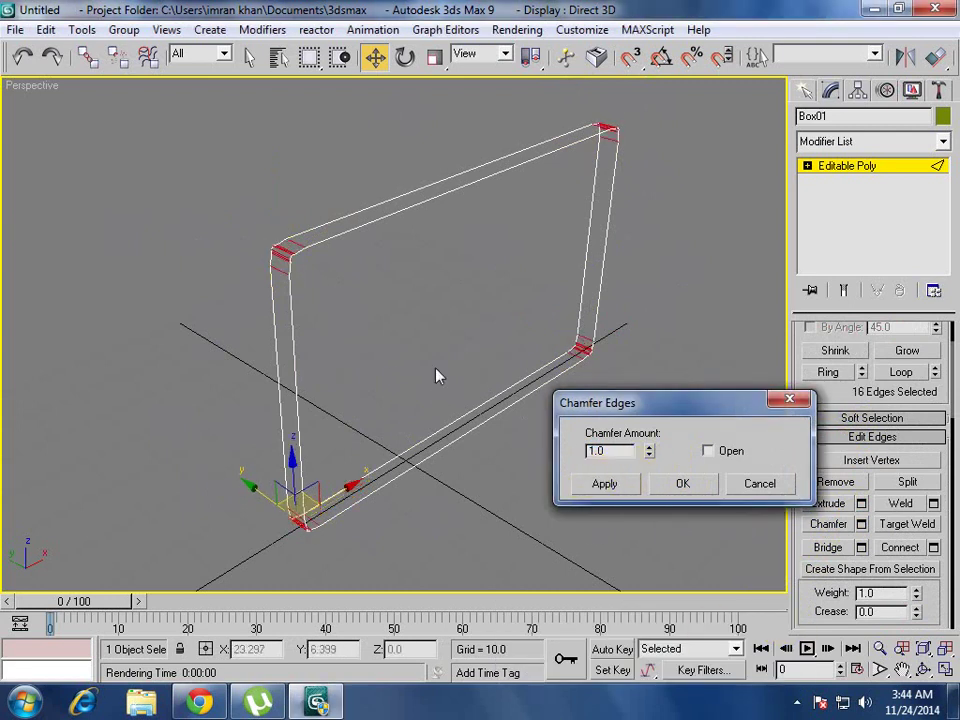
click(702, 483)
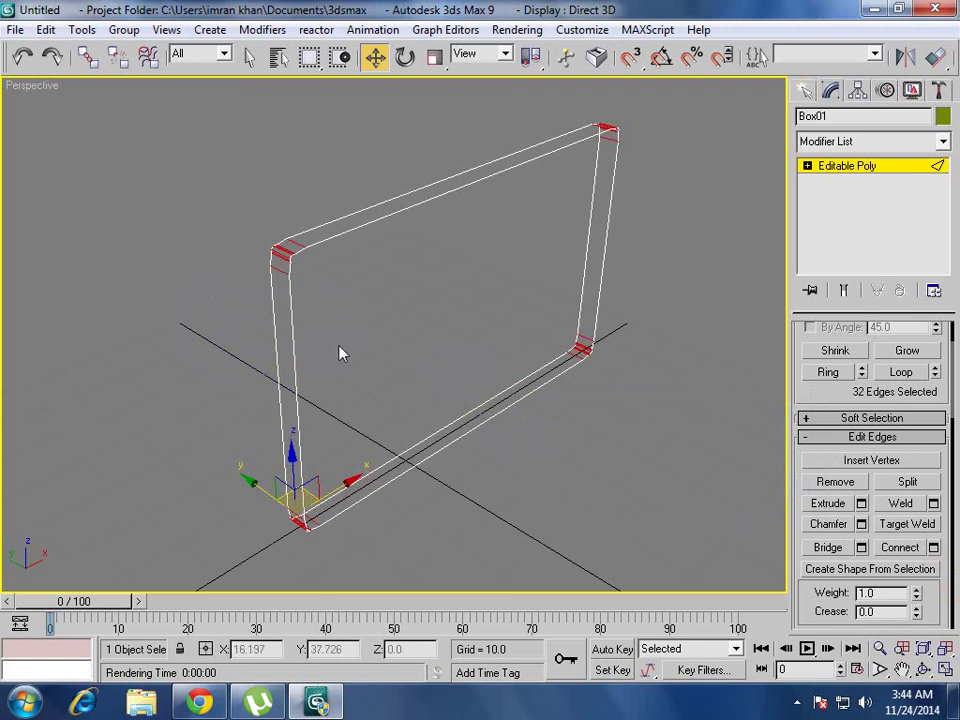
drag(340, 353, 275, 375)
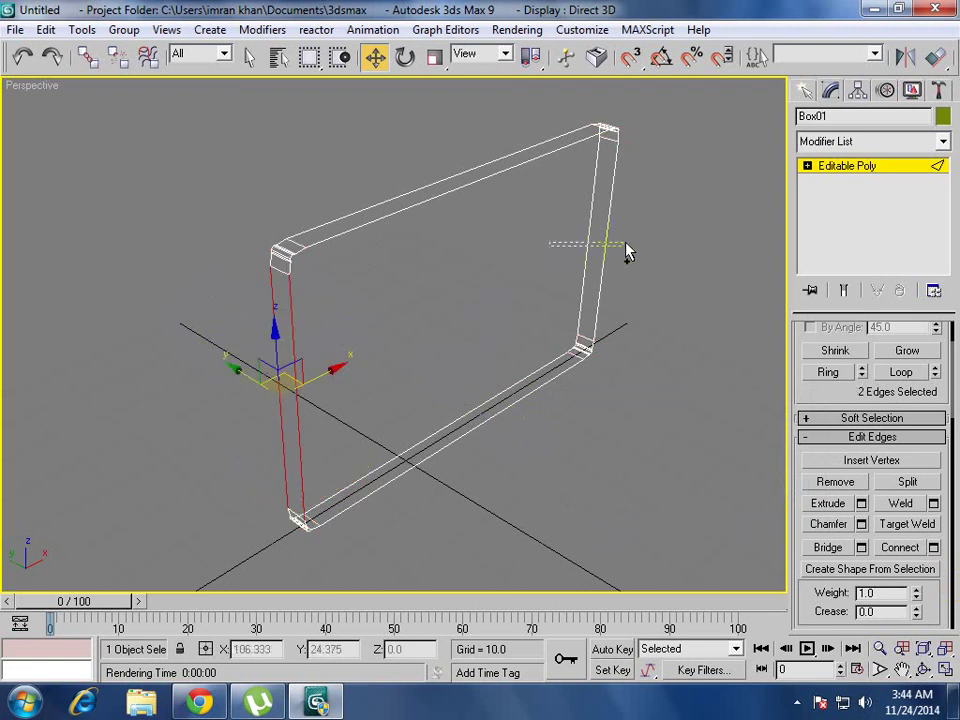
Connect both side posts' vertical edges with 2 segments and pinch 89.
ctrl+drag(628, 251, 488, 302)
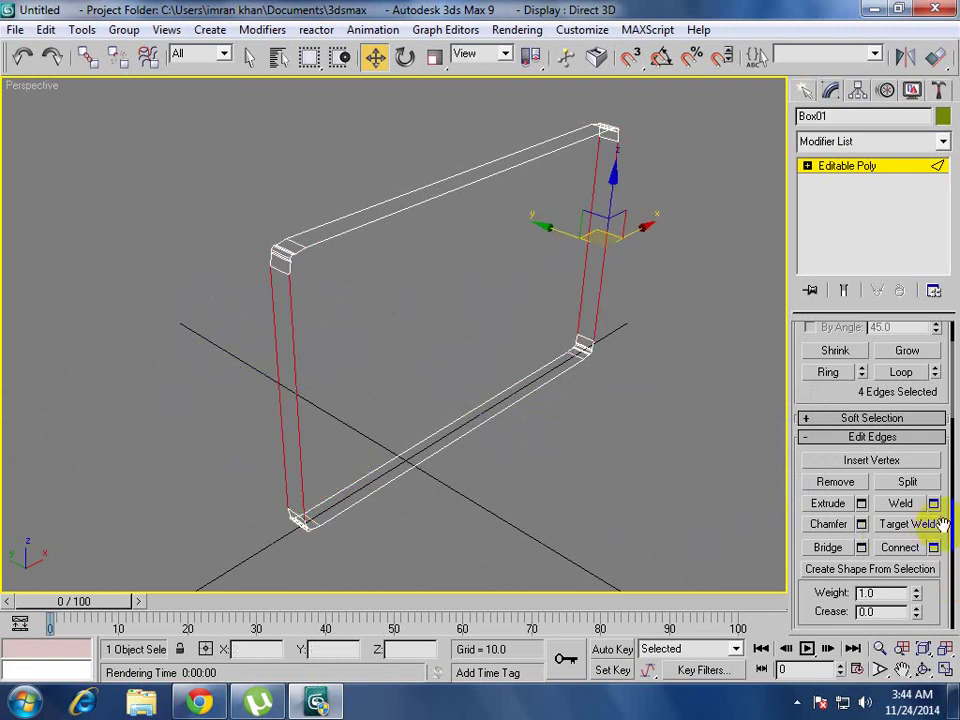
click(933, 547)
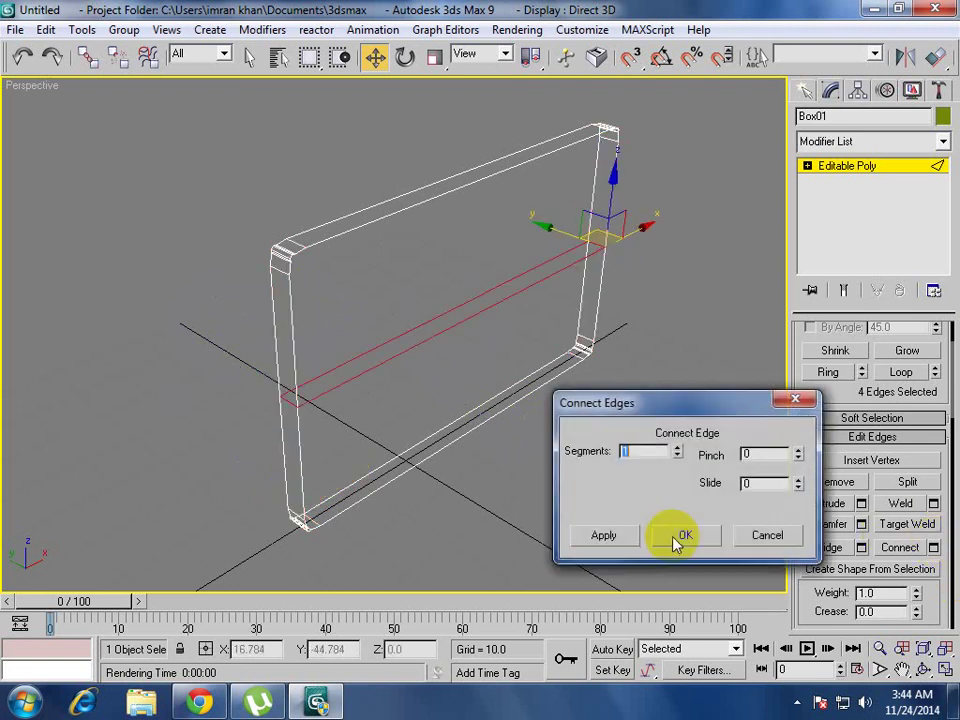
click(677, 447)
double_click(752, 455)
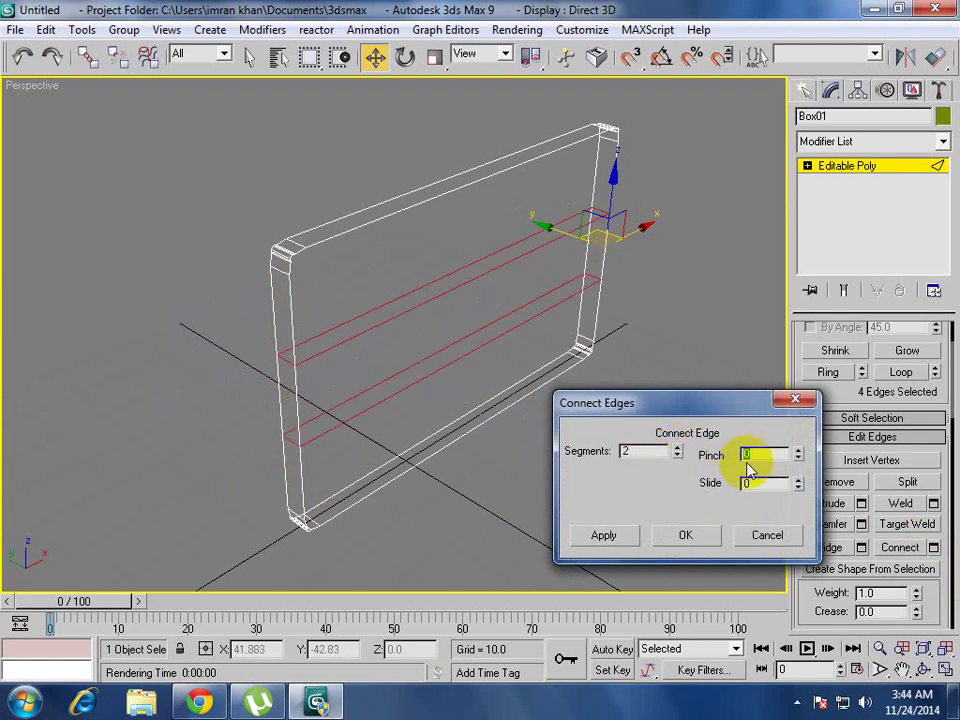
text(89)
key(Return)
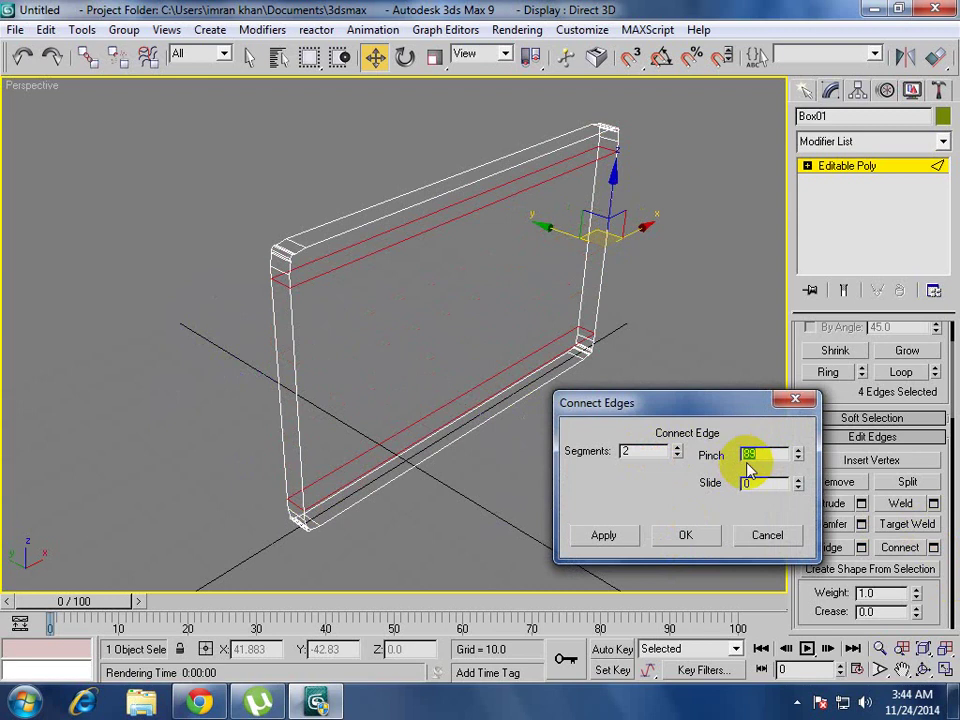
click(687, 535)
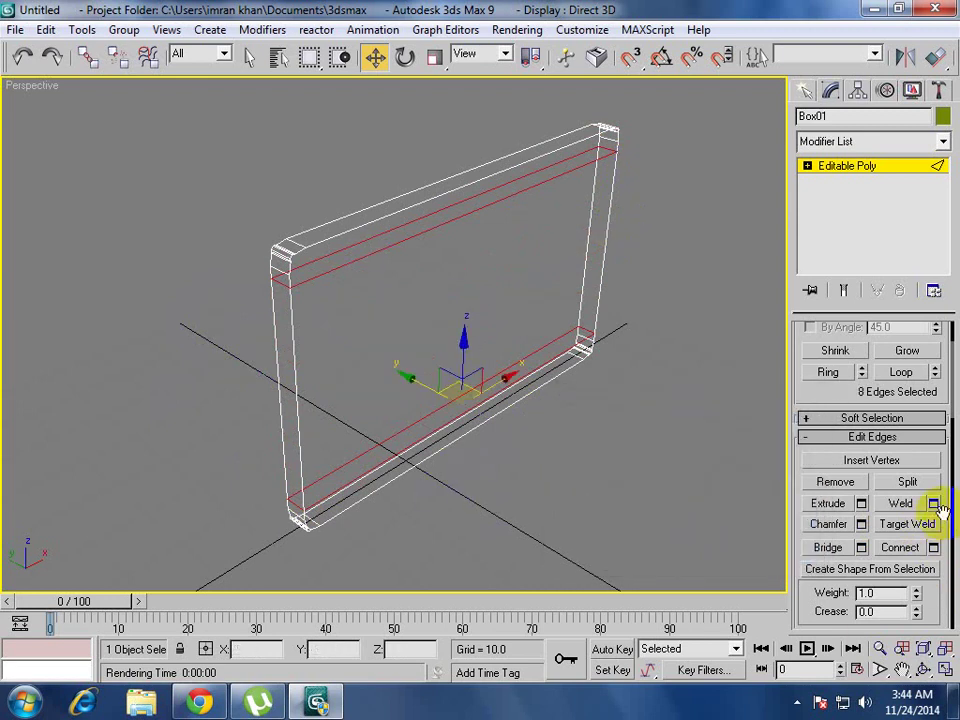
Connect the new horizontal edges again, then view the frame shaded and close up.
click(933, 547)
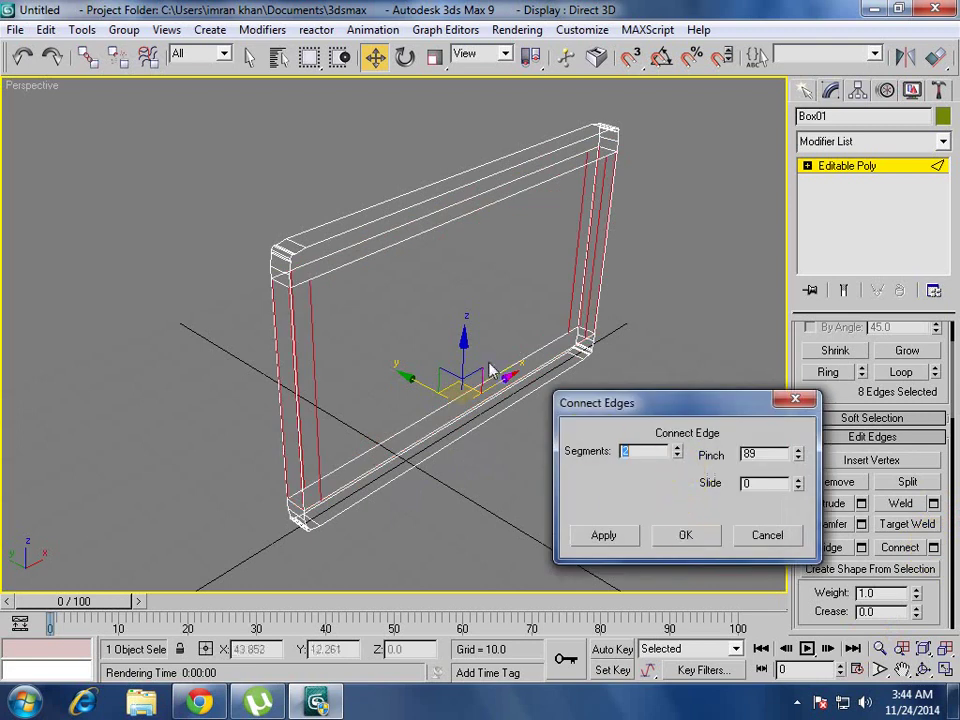
click(705, 534)
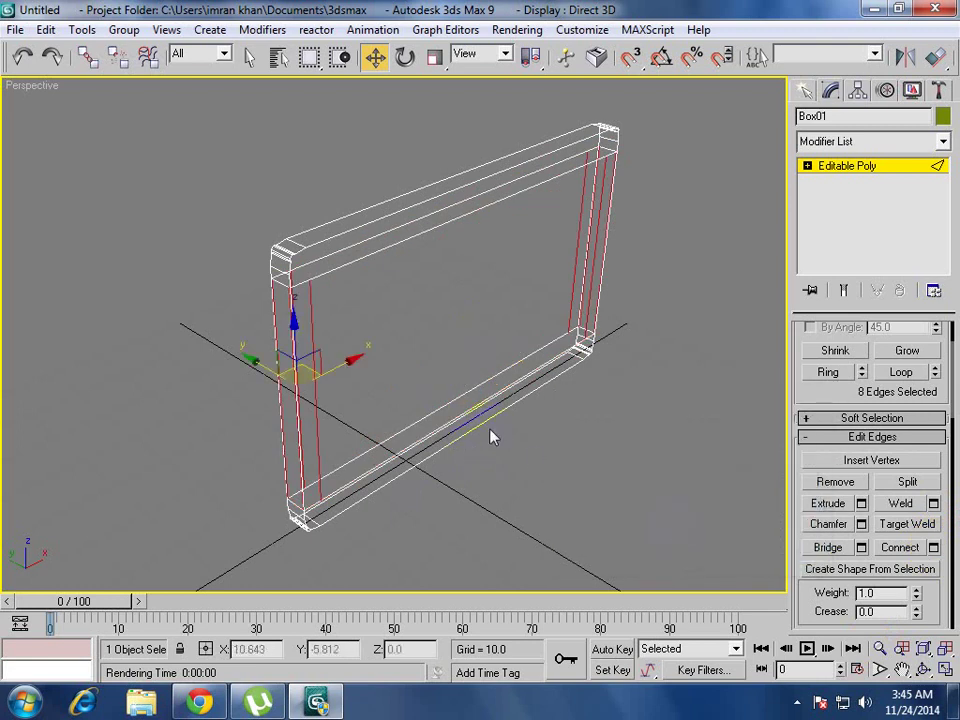
mouse_move(390, 246)
alt+middle_down()
mouse_move(354, 279)
mouse_move(335, 249)
alt+middle_up()
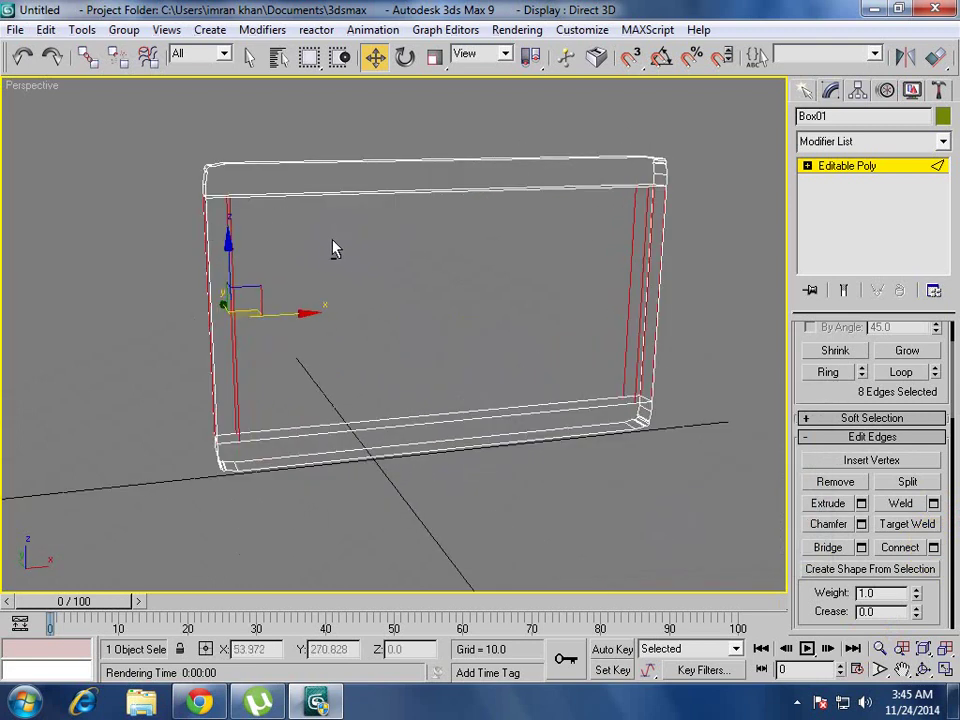
key(F3)
click(332, 246)
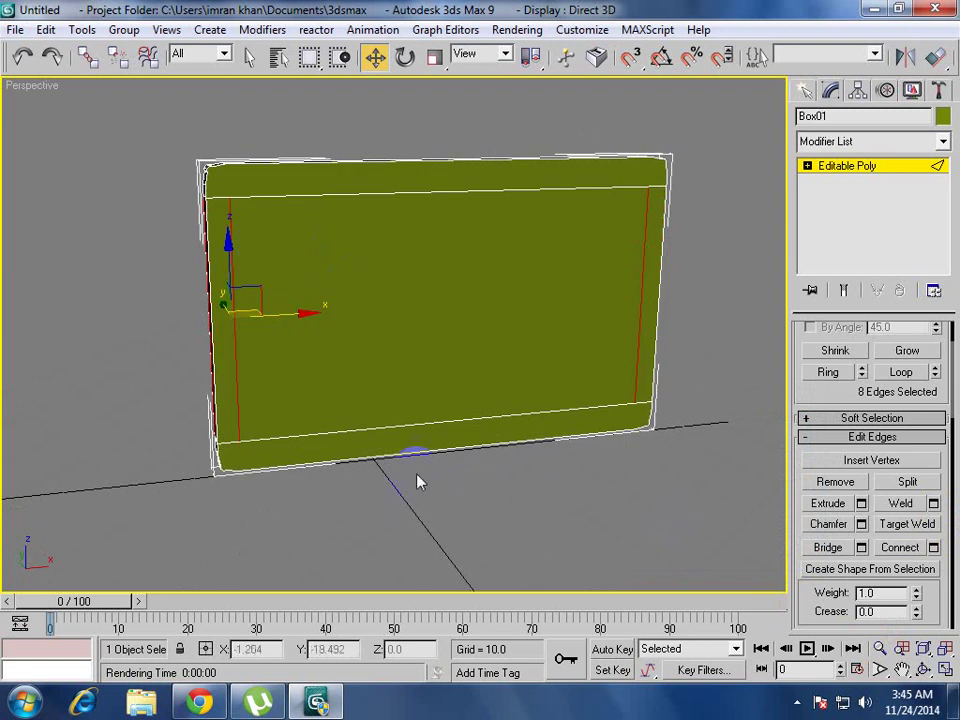
key(bracketleft)
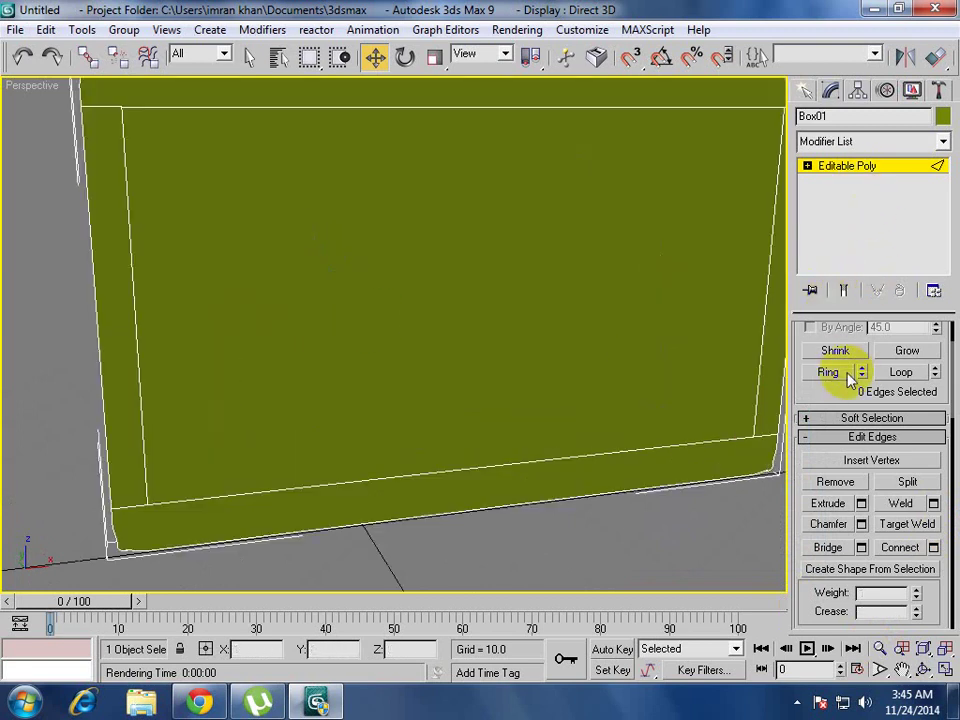
drag(840, 398, 836, 472)
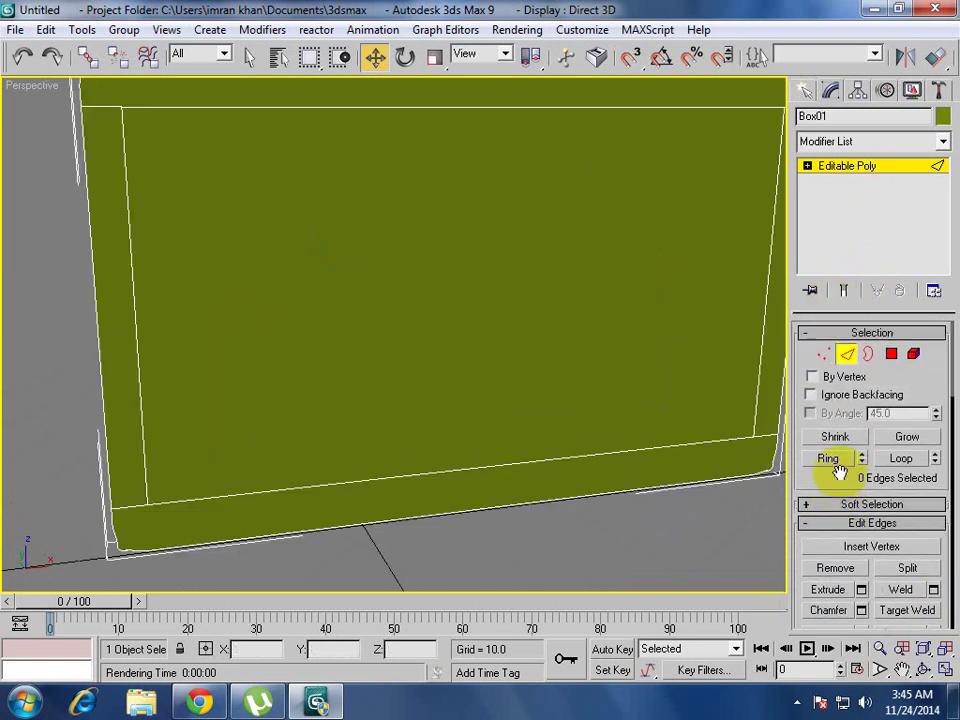
click(892, 355)
Inset the frame's front face by 1.0.
scroll(585, 255, down, 1)
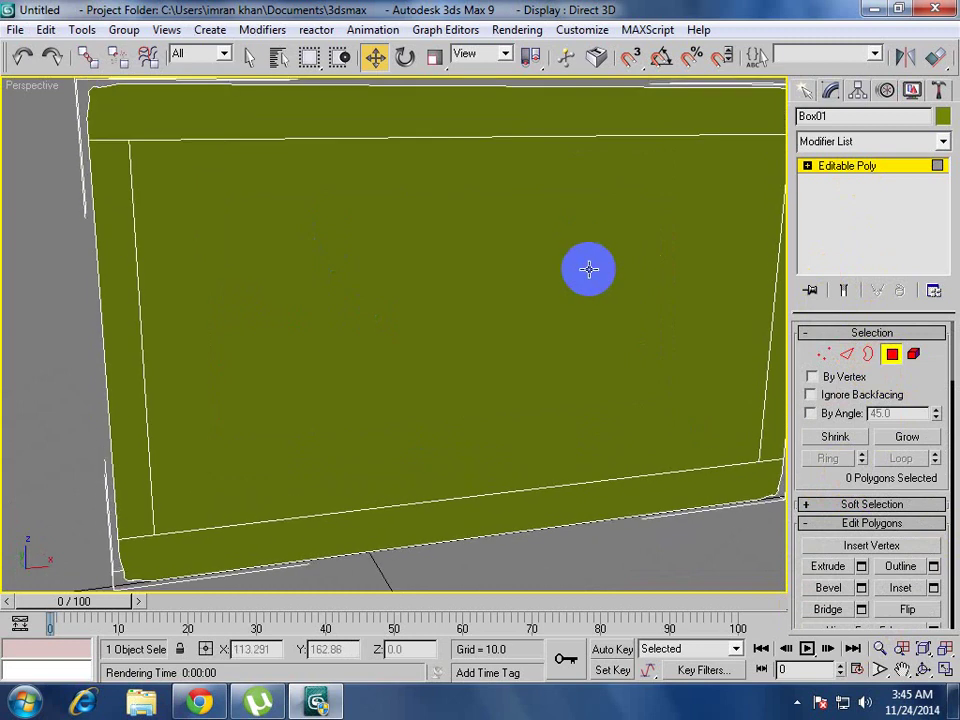
scroll(580, 265, down, 4)
click(536, 274)
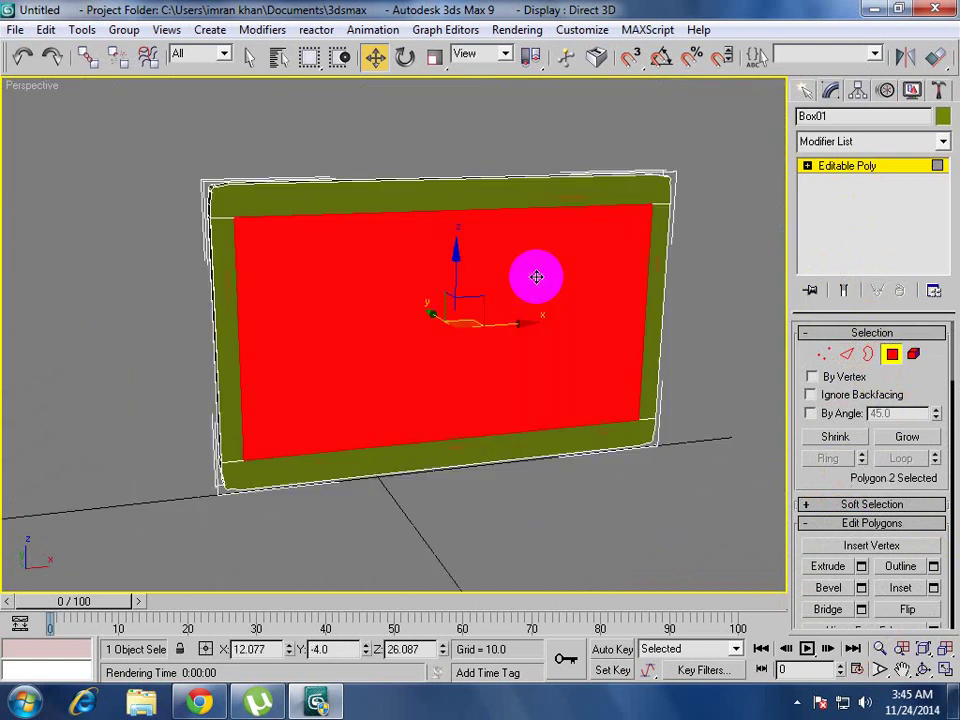
click(933, 588)
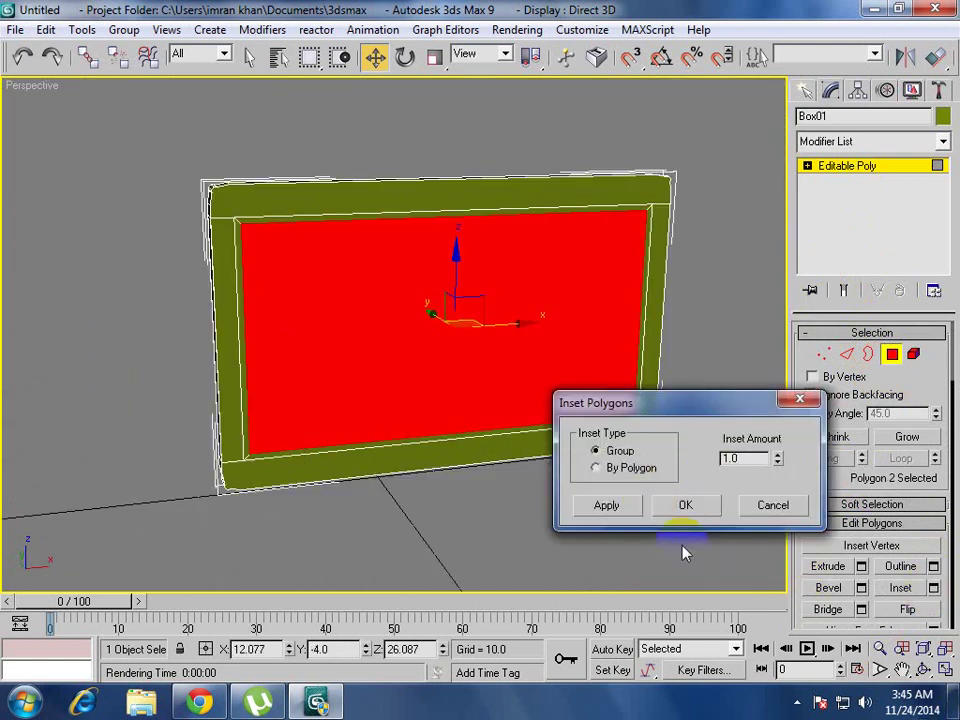
click(683, 505)
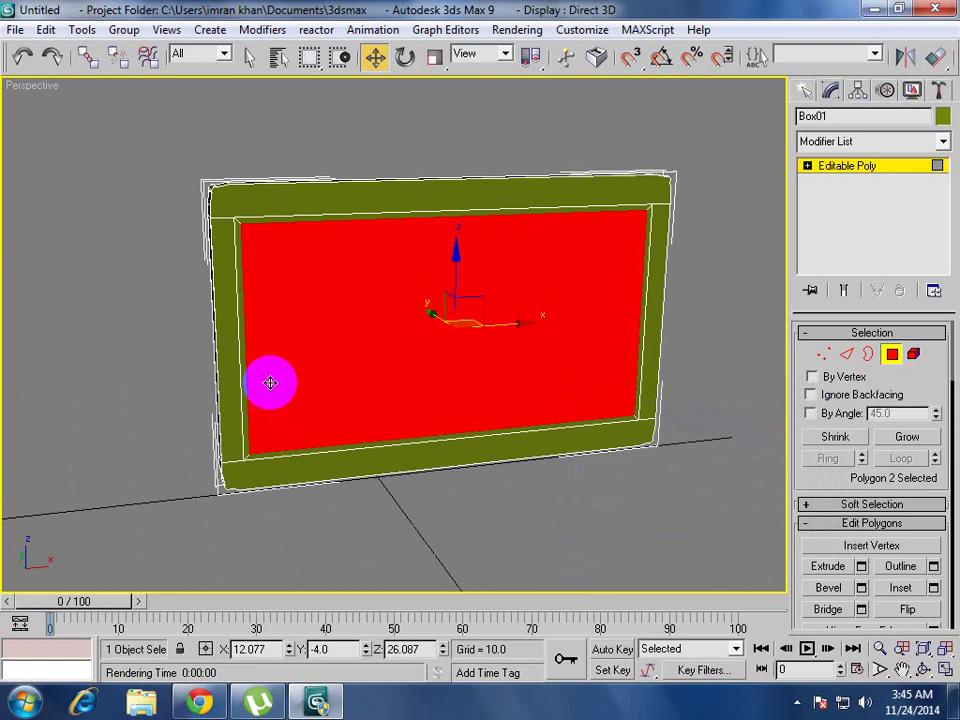
Select the bottom, top, right and left border strips around the inset face.
click(242, 368)
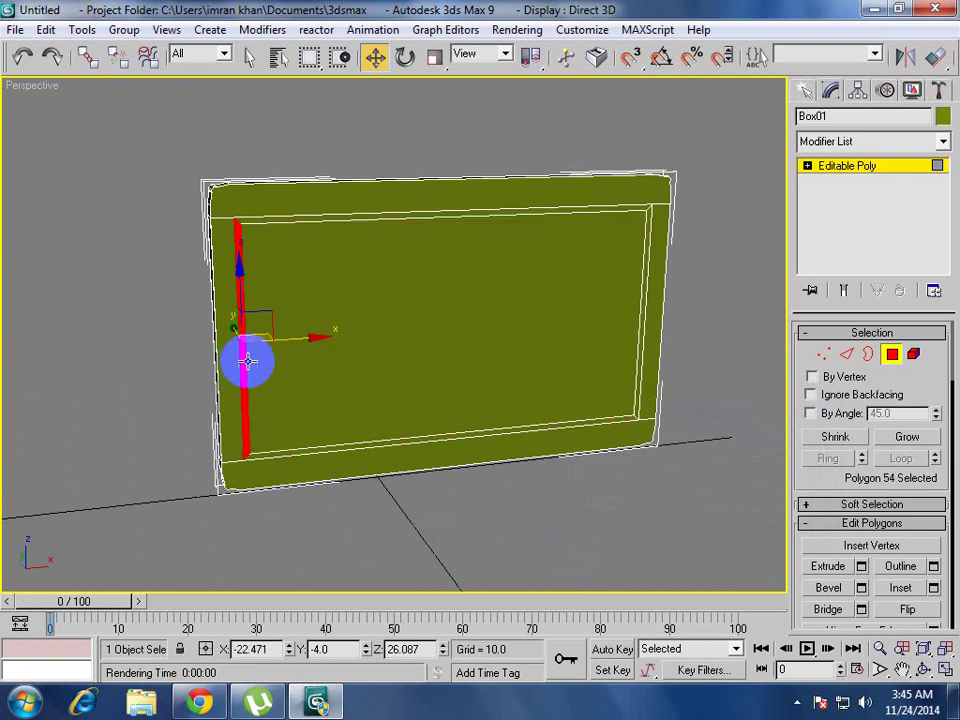
ctrl+click(308, 221)
click(446, 446)
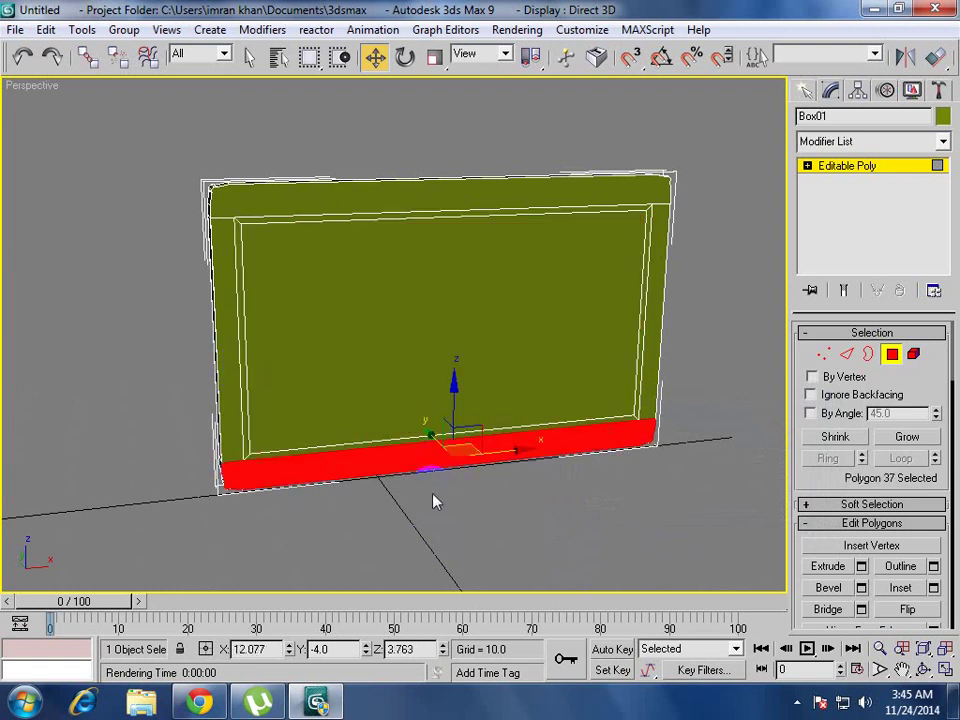
click(433, 501)
click(397, 442)
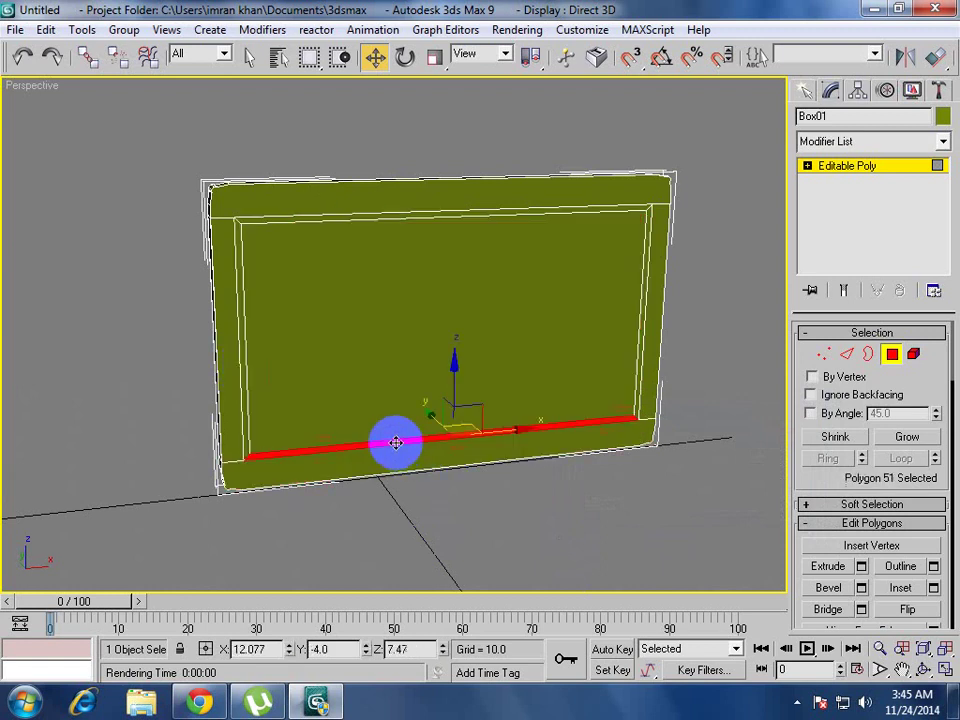
ctrl+click(391, 217)
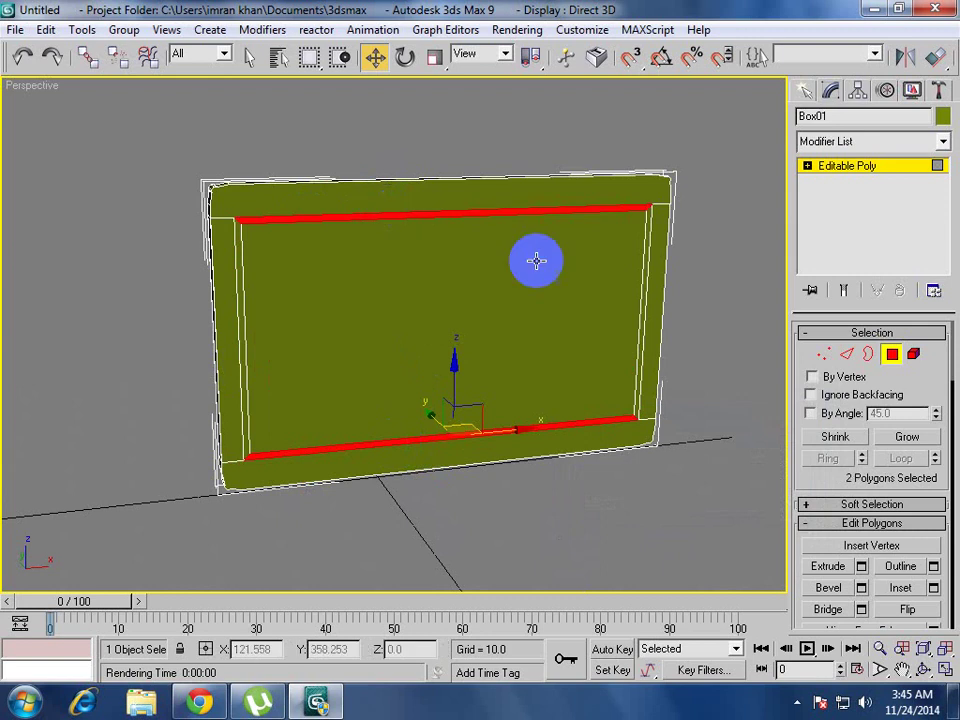
ctrl+click(646, 274)
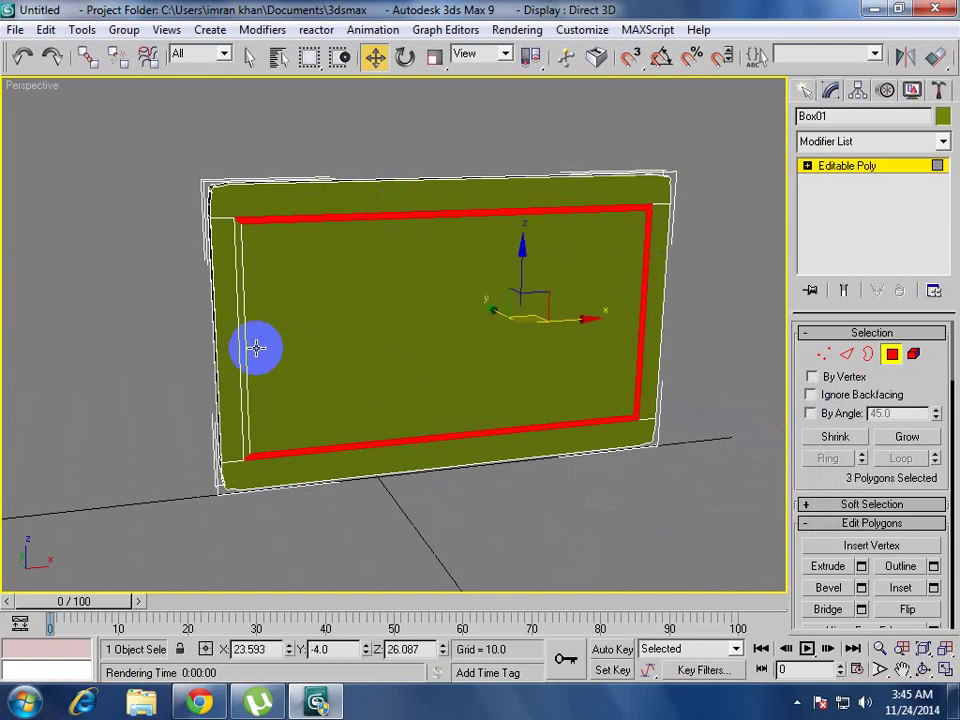
ctrl+click(254, 348)
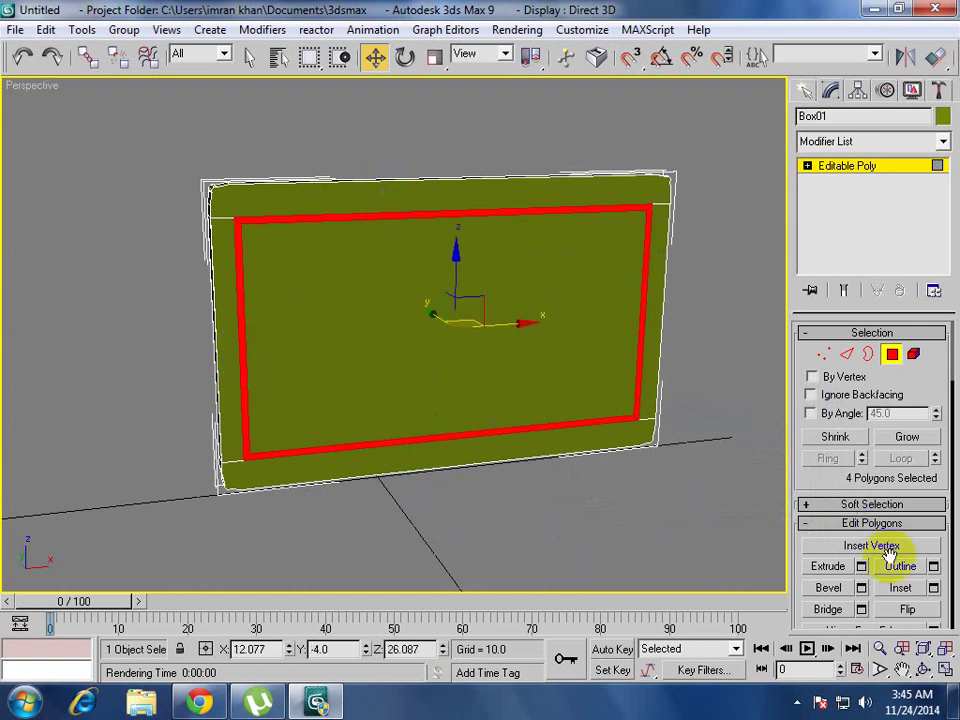
click(933, 588)
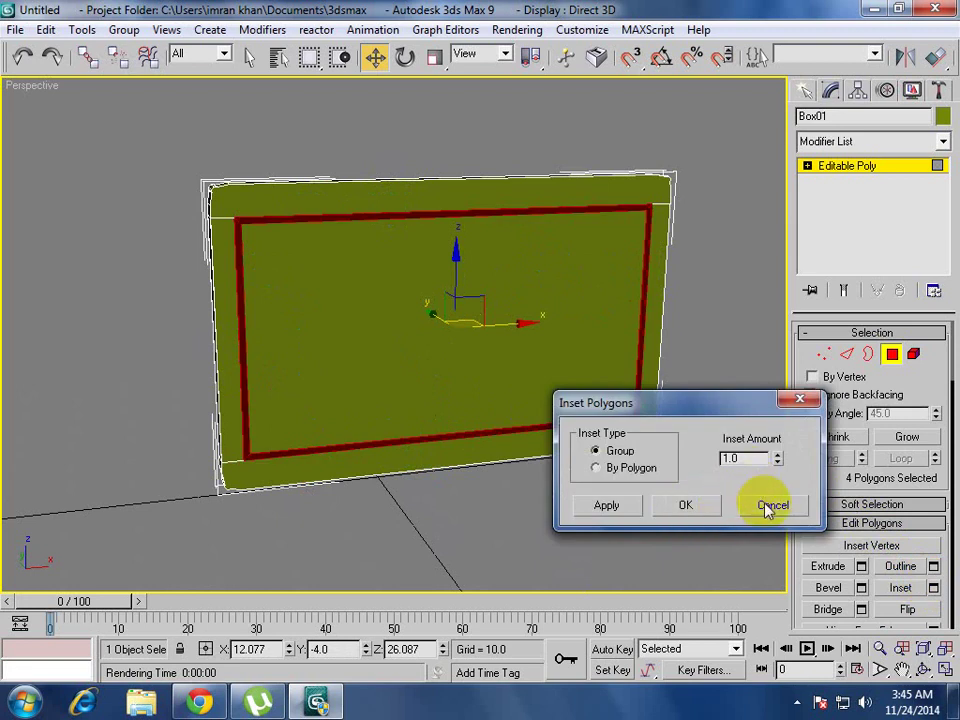
click(768, 505)
Bevel the four border strips at height -1.0, outline -1.0, then test-render.
click(860, 588)
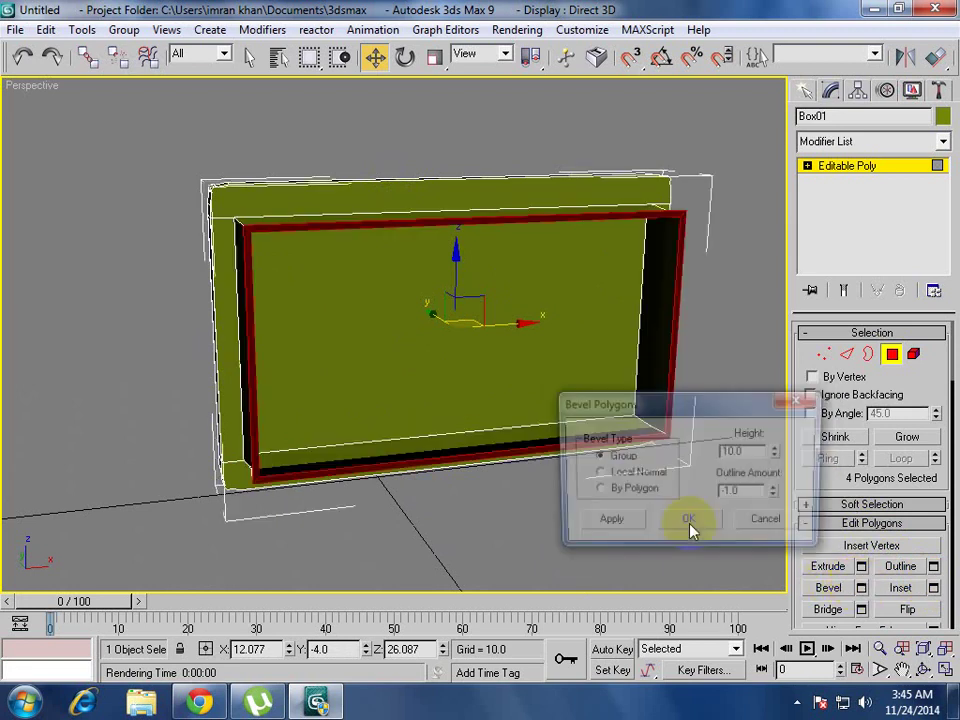
double_click(733, 452)
text(-1)
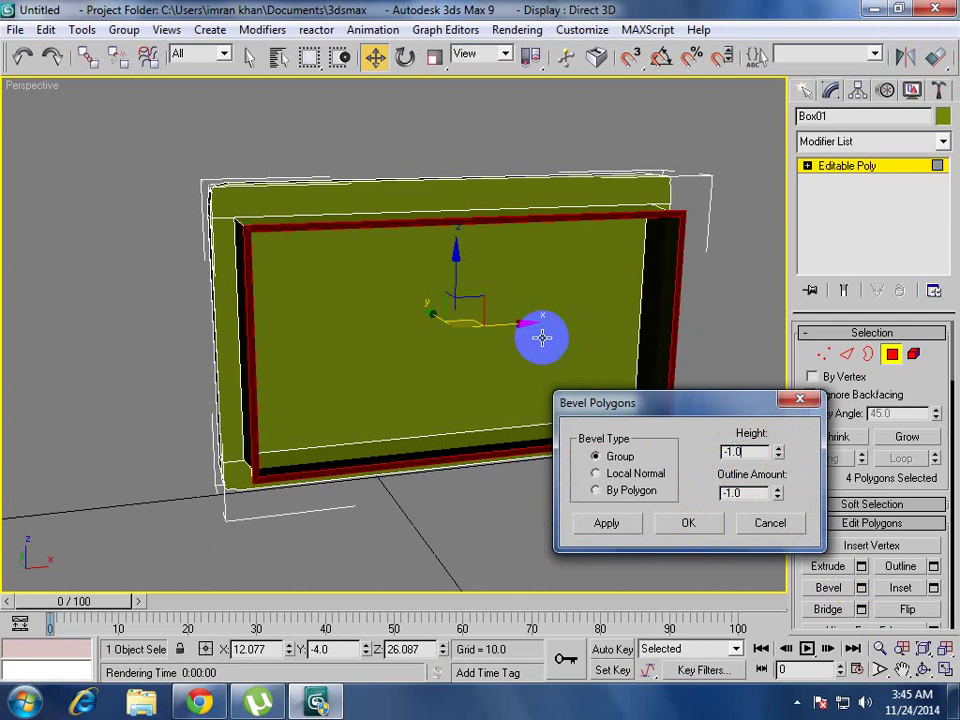
text(1.02)
key(Return)
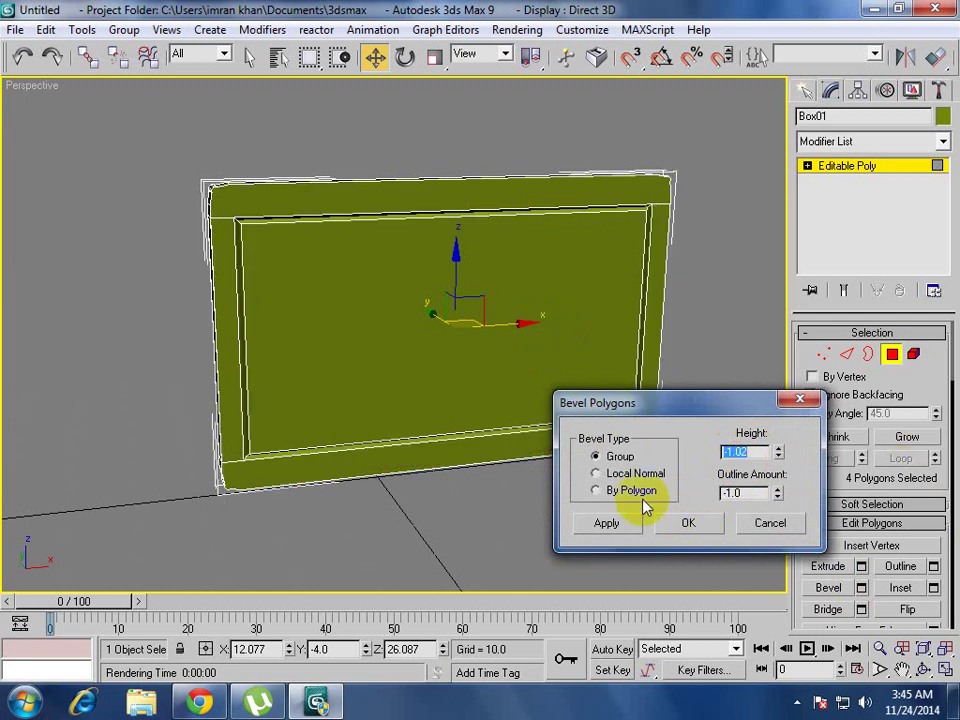
click(701, 521)
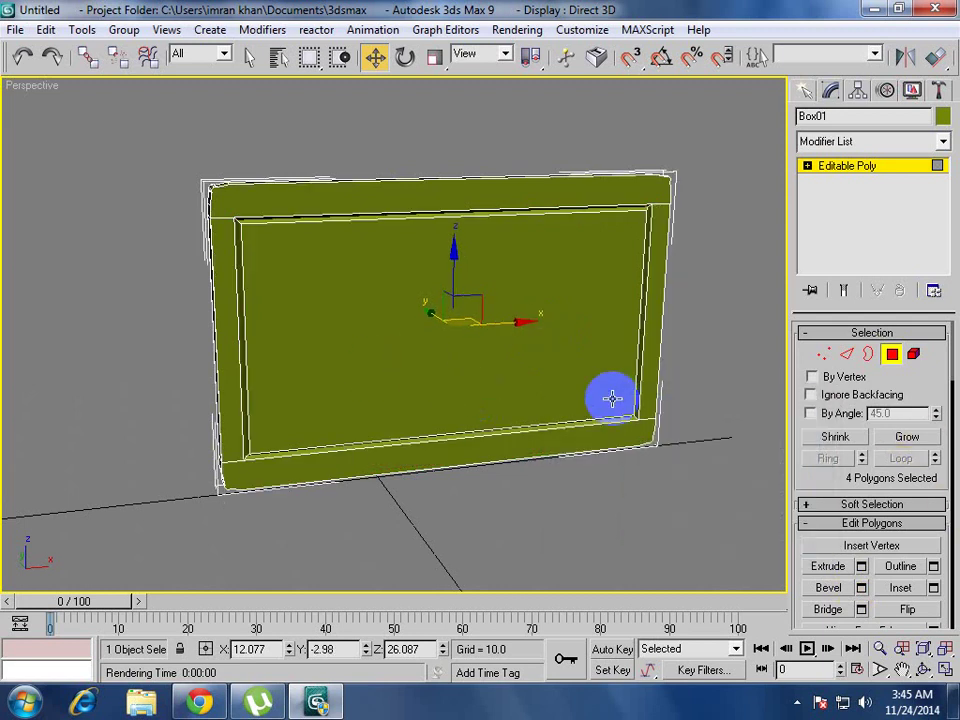
key(shift+q)
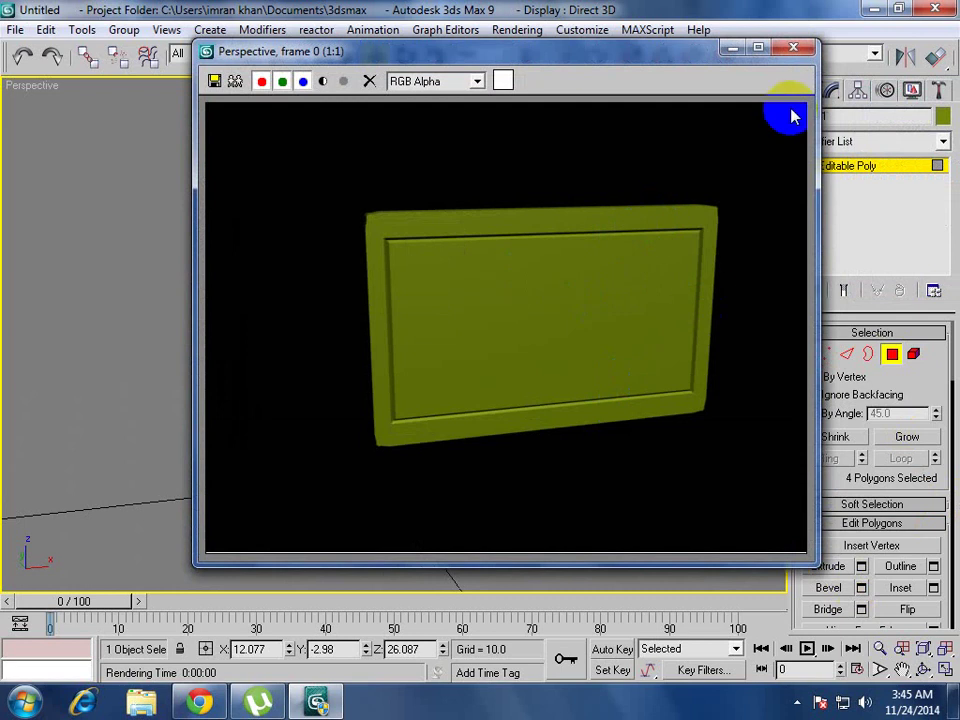
click(793, 47)
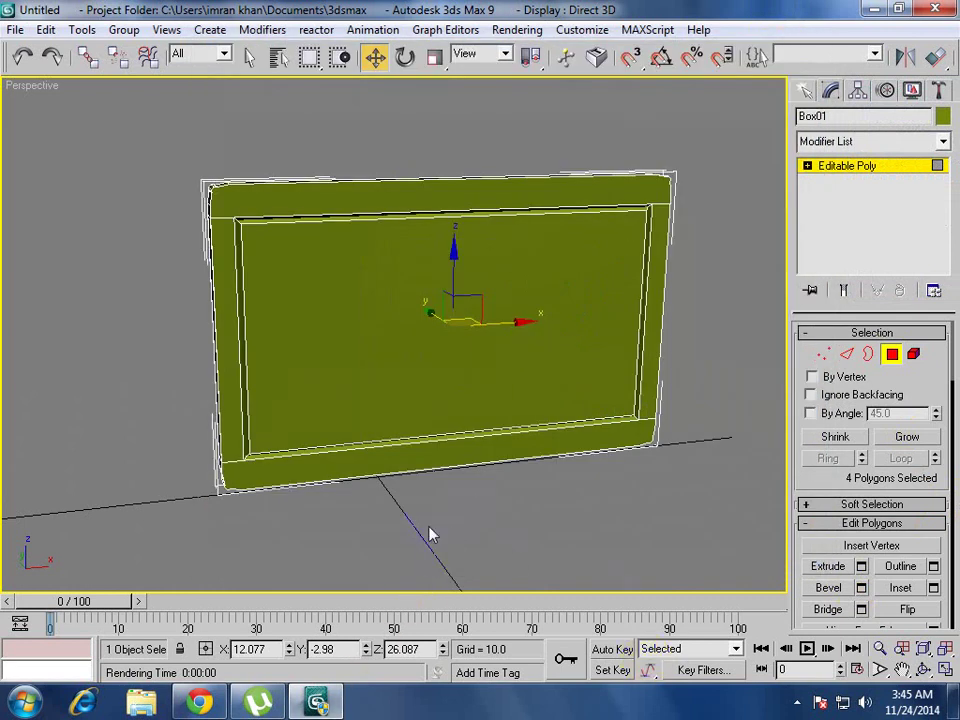
Orbit around the frame and drag the inner panel faces back into it.
click(431, 332)
click(266, 358)
mouse_move(199, 360)
alt+middle_down()
mouse_move(343, 388)
mouse_move(163, 336)
mouse_move(183, 350)
alt+middle_up()
mouse_move(336, 315)
alt+middle_down()
mouse_move(351, 331)
mouse_move(339, 326)
alt+middle_up()
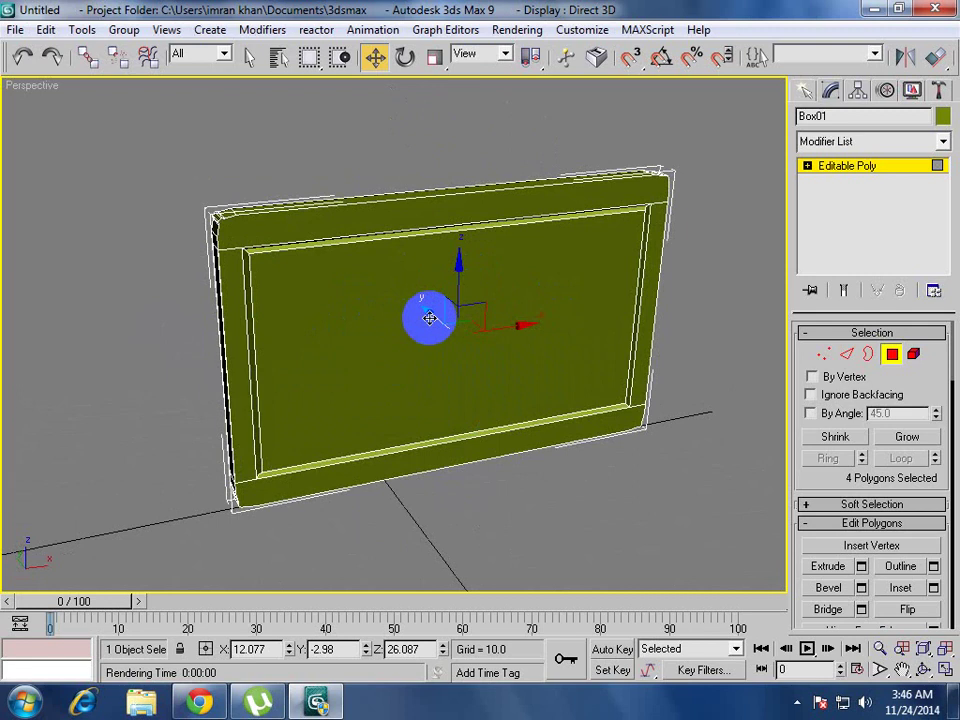
mouse_move(429, 318)
mouse_down()
mouse_move(456, 341)
mouse_move(538, 486)
mouse_up()
Push the front screen face back into the frame, cloning it as Object01.
click(360, 360)
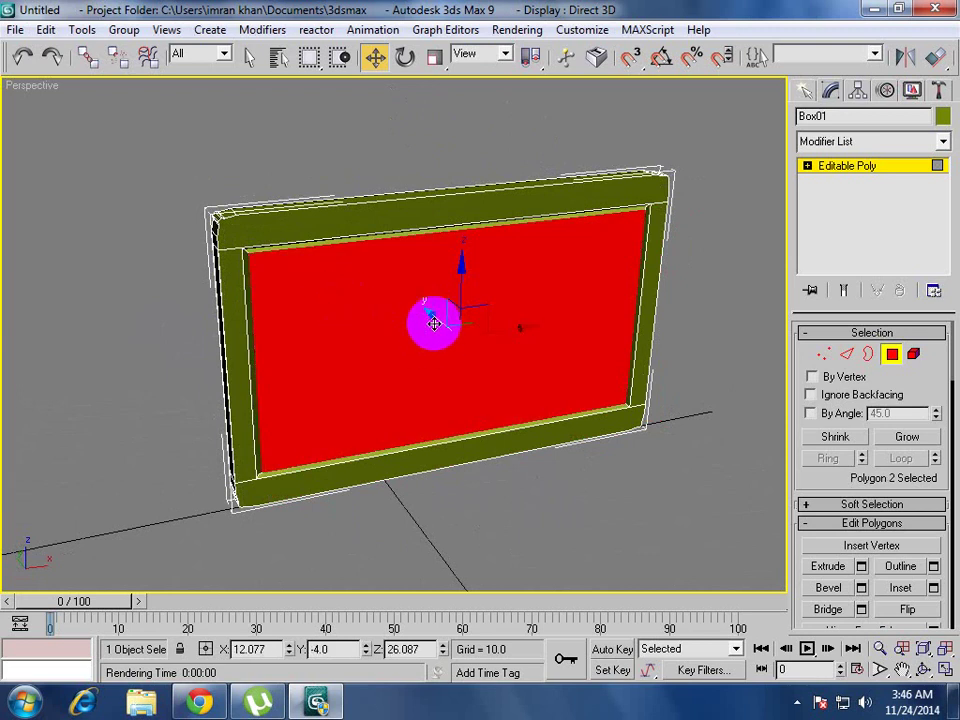
drag(434, 319, 425, 313)
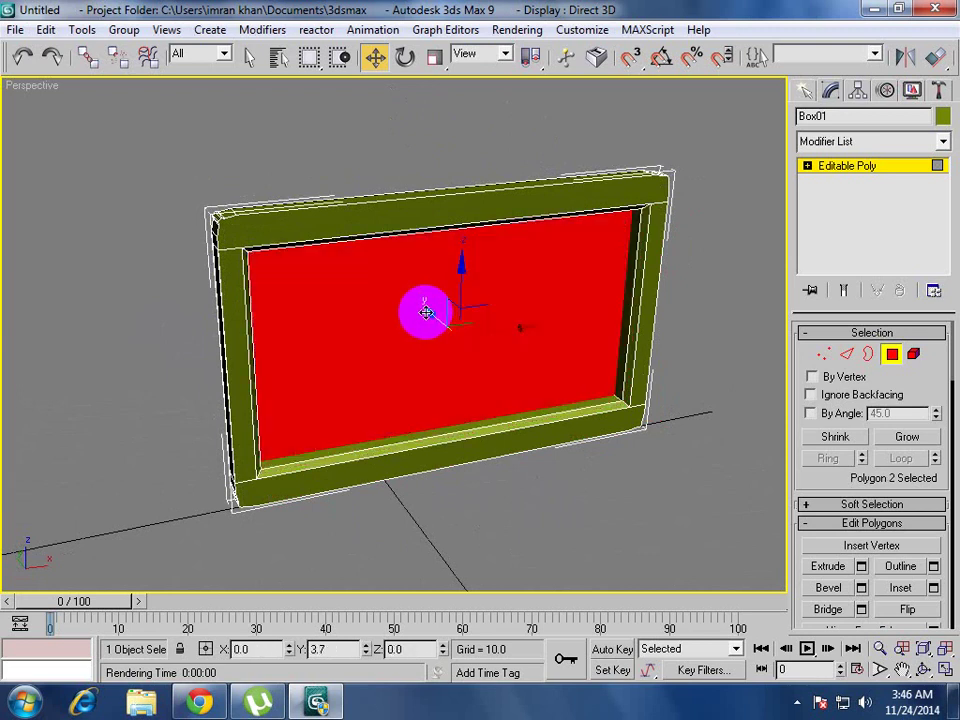
drag(425, 313, 428, 313)
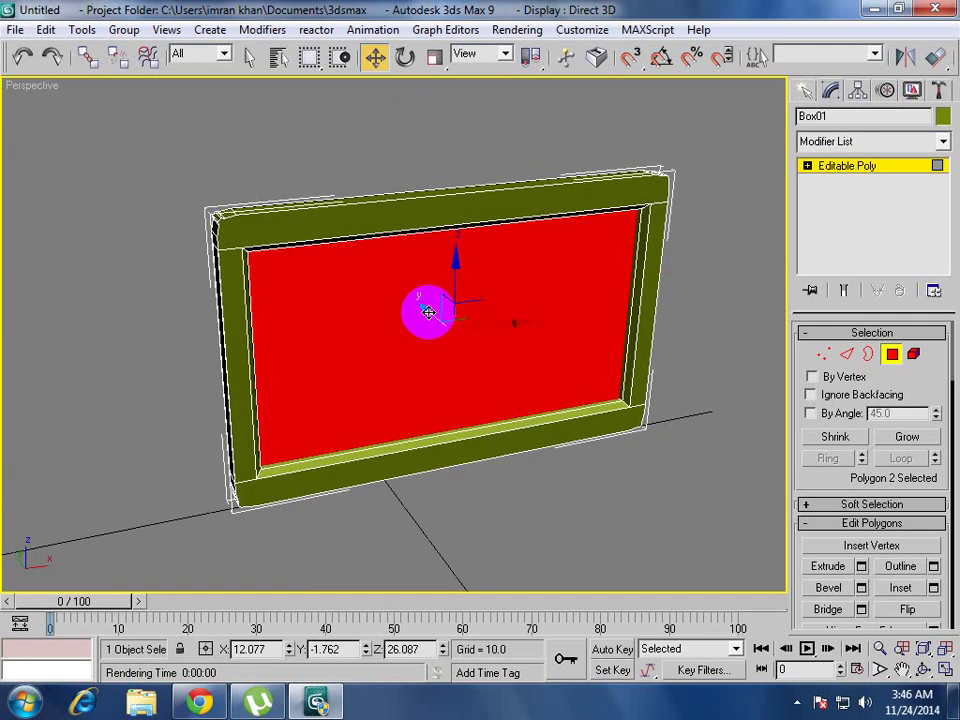
drag(428, 313, 433, 313)
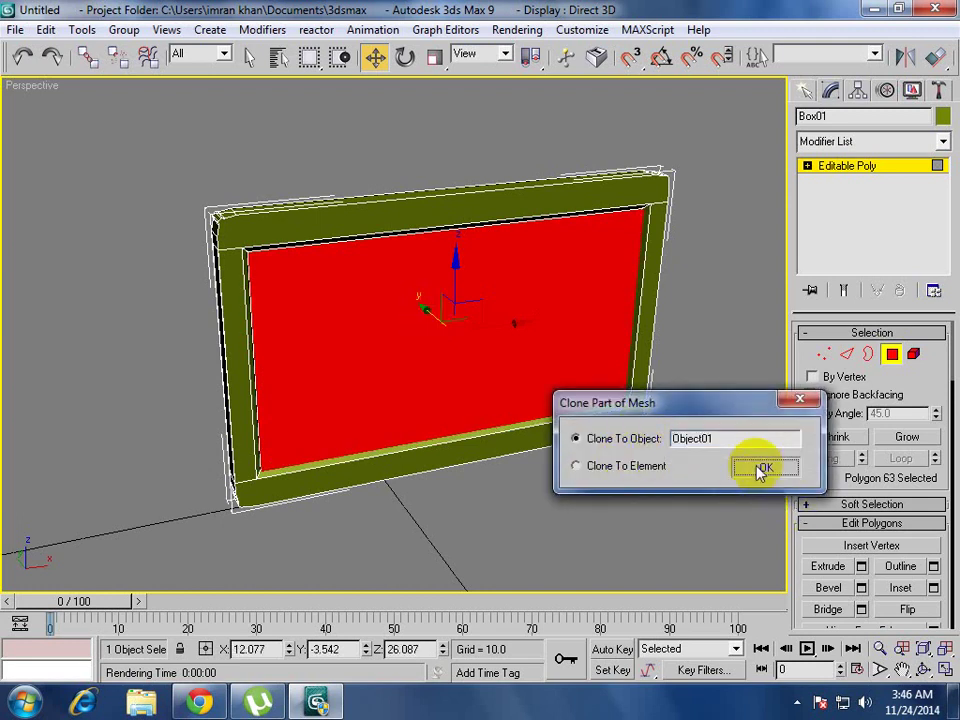
click(760, 470)
Orbit around the monitor and reselect its front face.
click(523, 347)
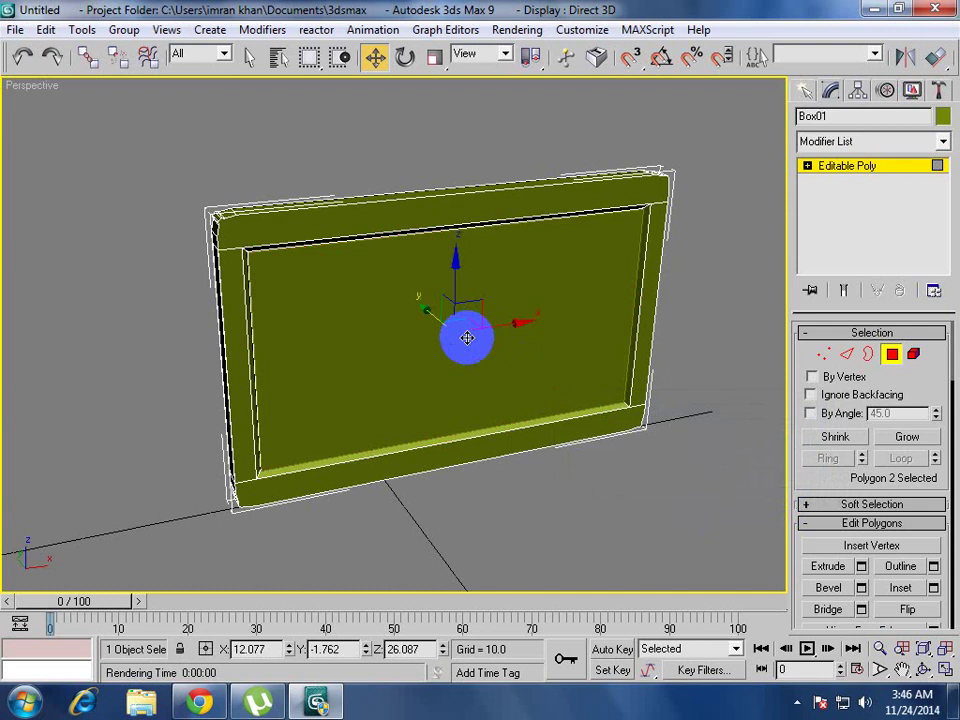
alt+middle_drag(311, 300, 439, 307)
alt+middle_drag(558, 315, 568, 285)
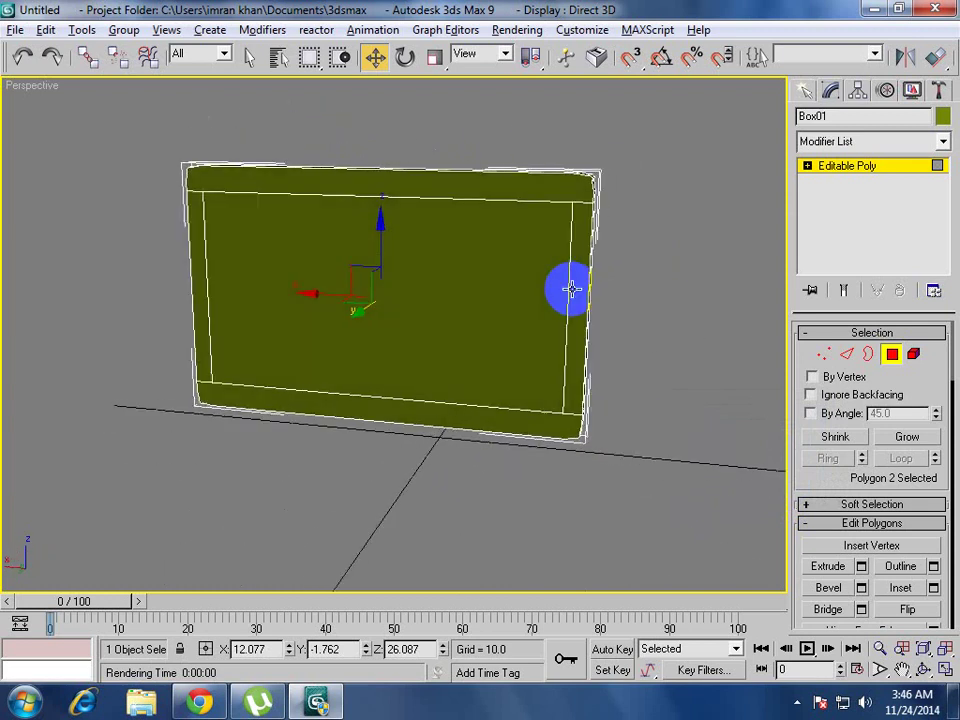
click(467, 283)
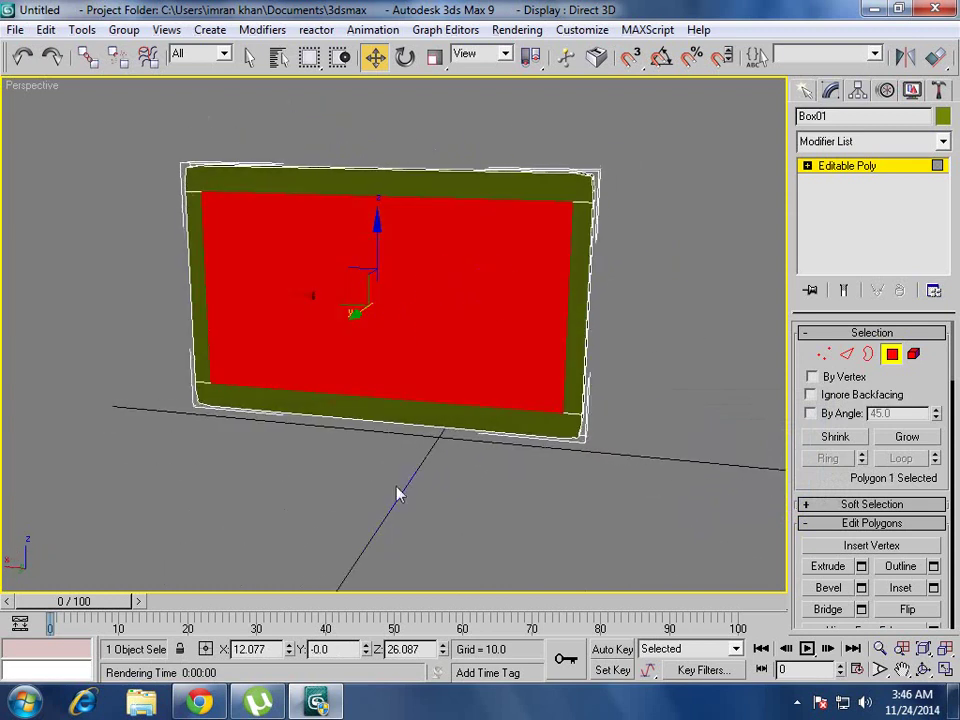
alt+click(422, 259)
click(422, 259)
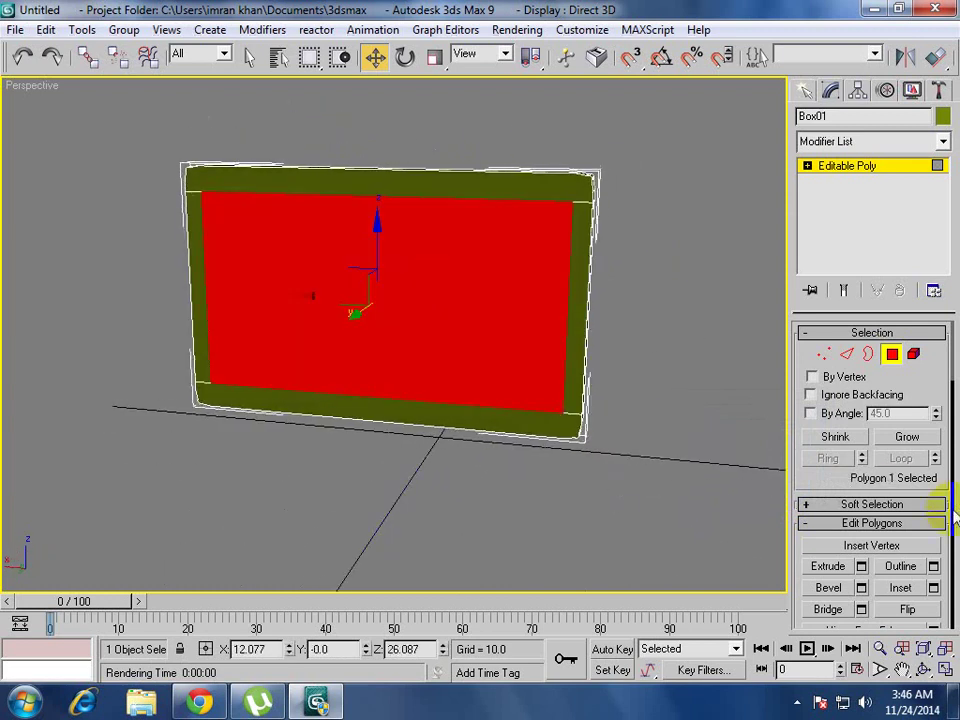
Inset the monitor's front face by about 9.98 and push the inner panel back into the frame.
click(933, 588)
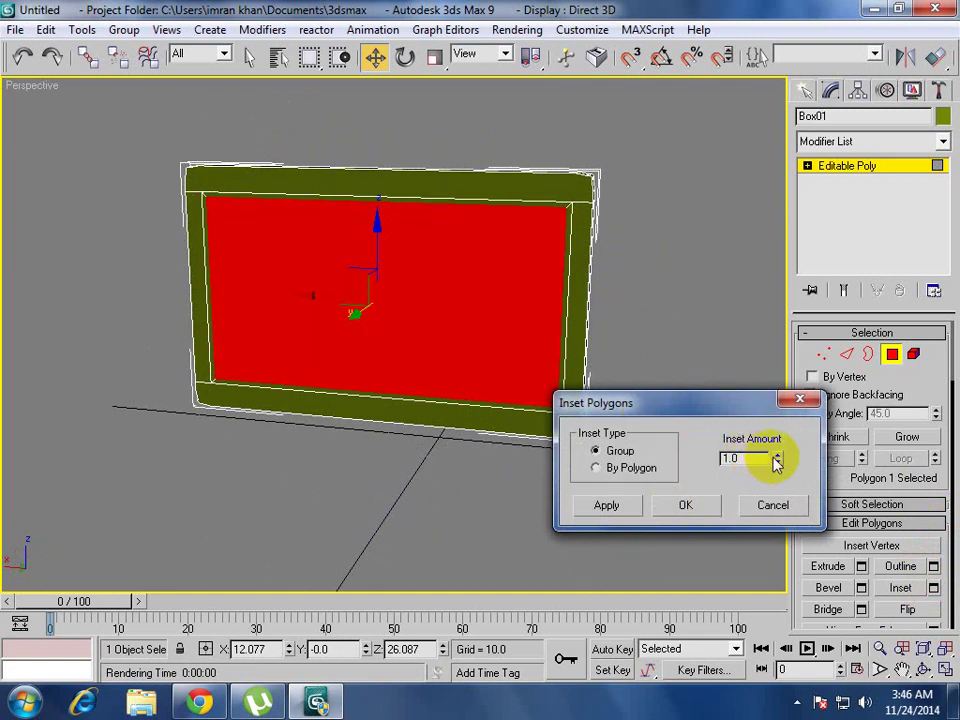
drag(780, 458, 766, 473)
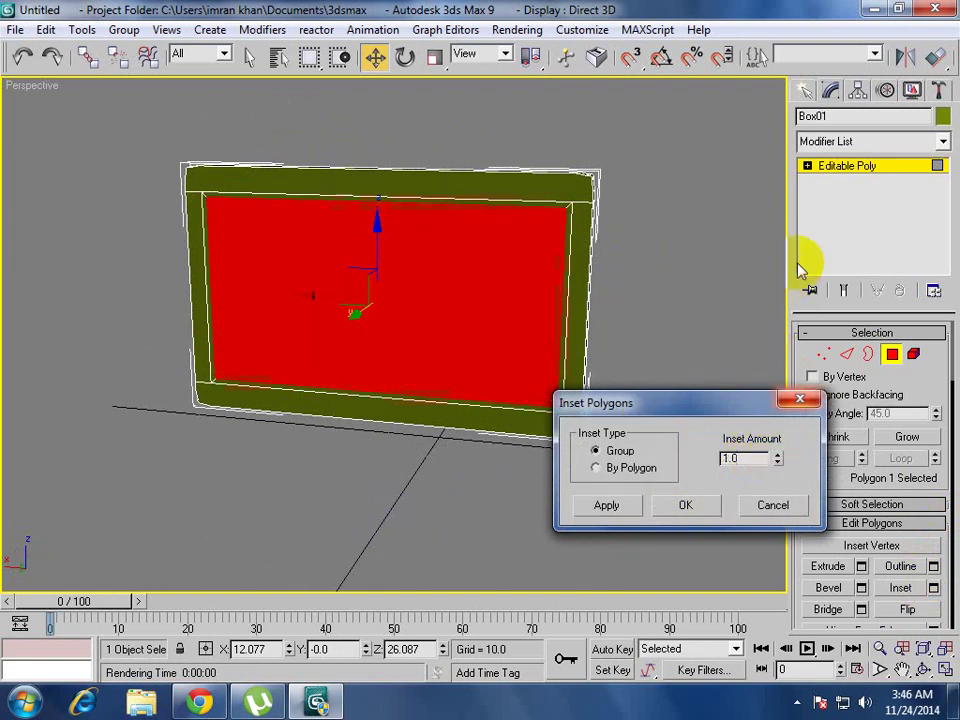
double_click(750, 458)
text(-9.98)
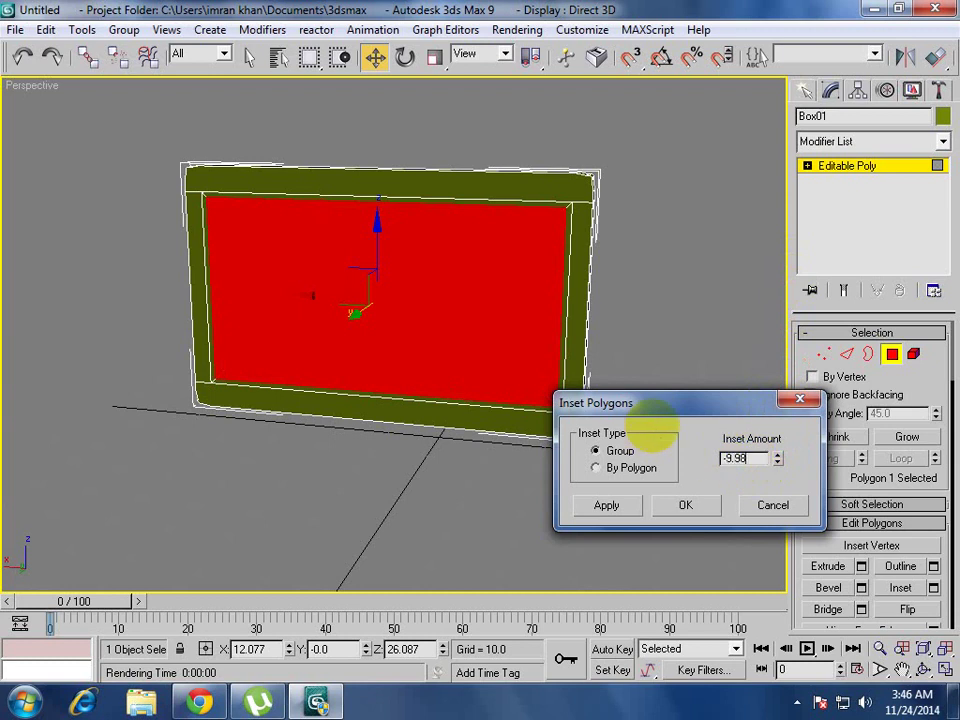
key(Return)
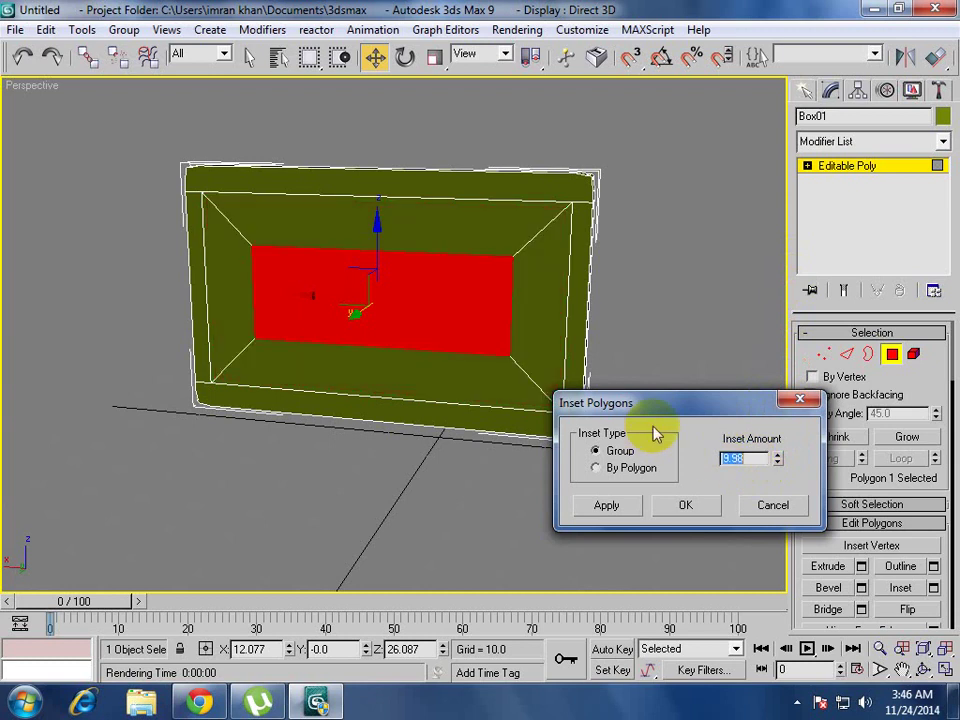
click(686, 505)
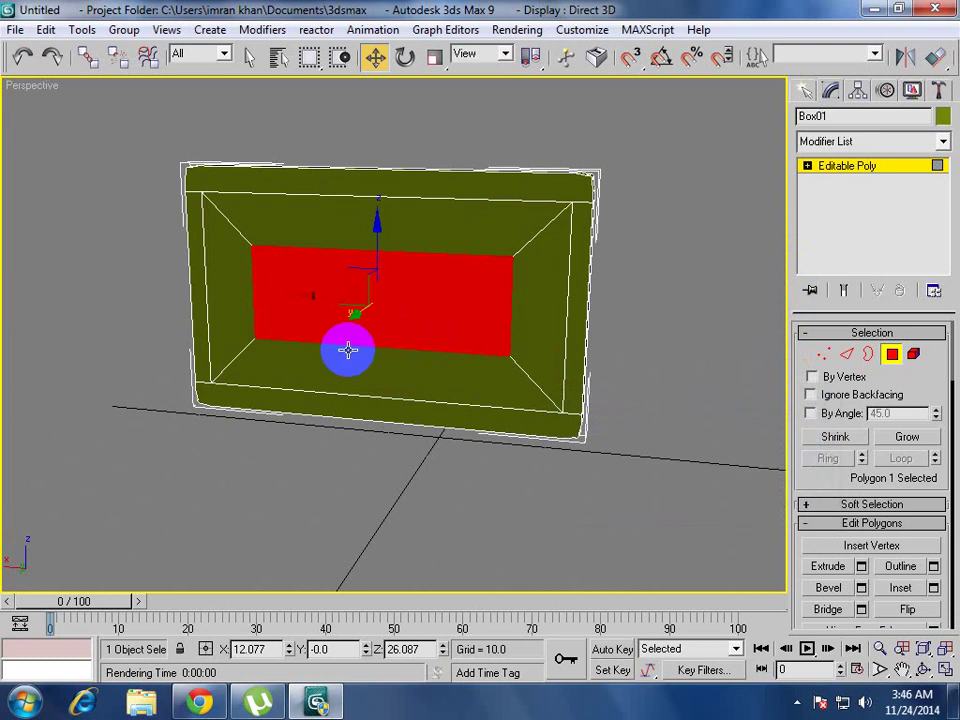
alt+middle_drag(348, 349, 343, 313)
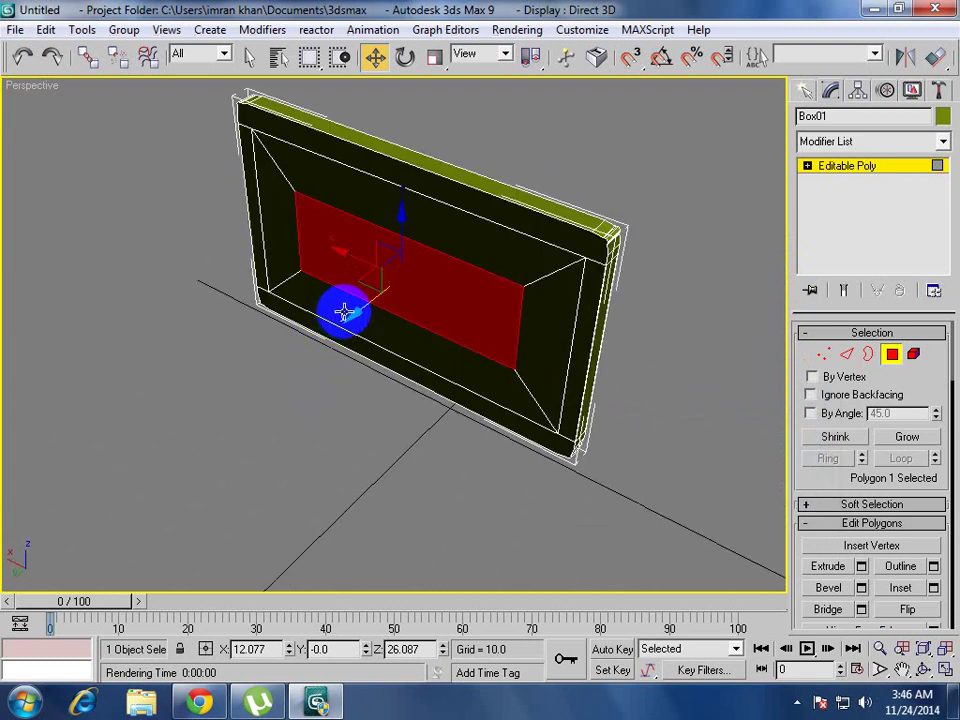
drag(355, 313, 338, 318)
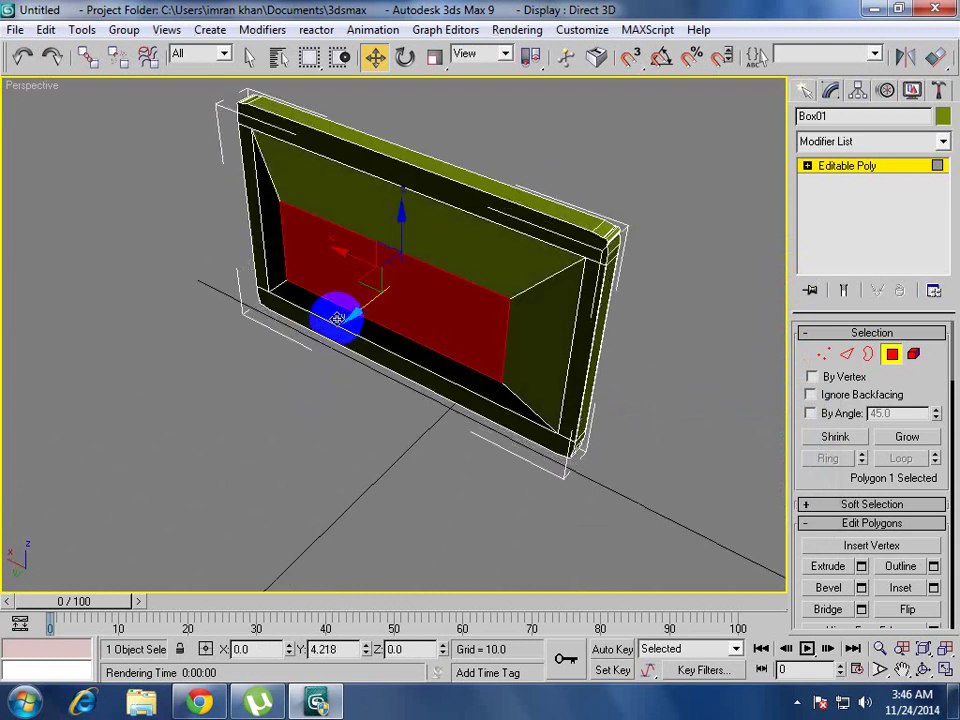
Extrude the recessed red inner panel of the monitor frame.
click(826, 566)
drag(450, 371, 447, 341)
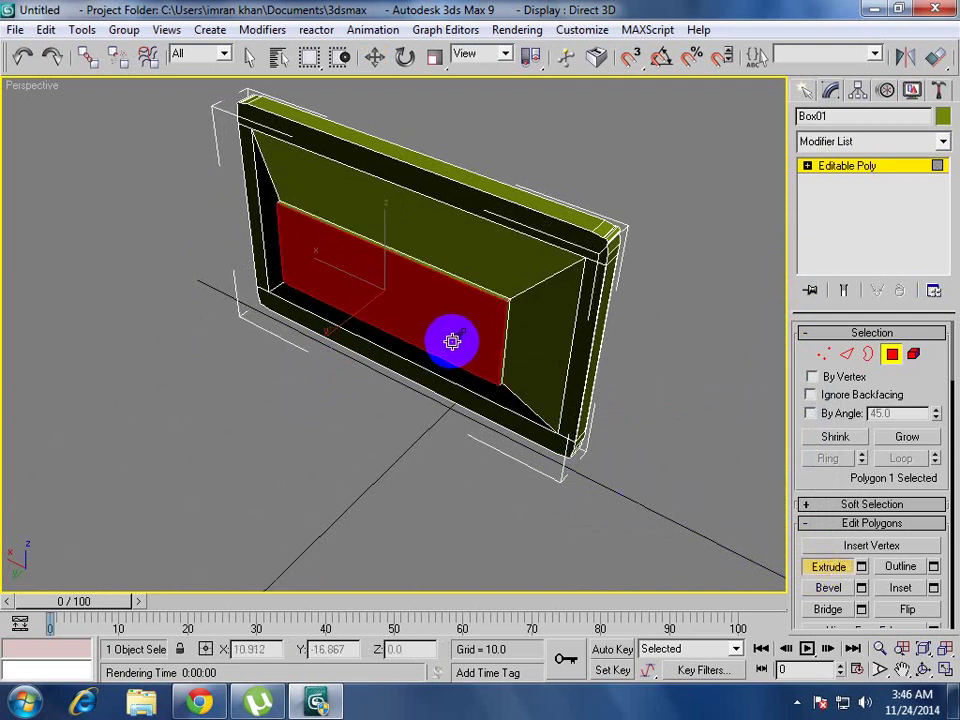
click(454, 437)
mouse_move(454, 437)
alt+middle_down()
mouse_move(407, 403)
mouse_move(388, 405)
alt+middle_up()
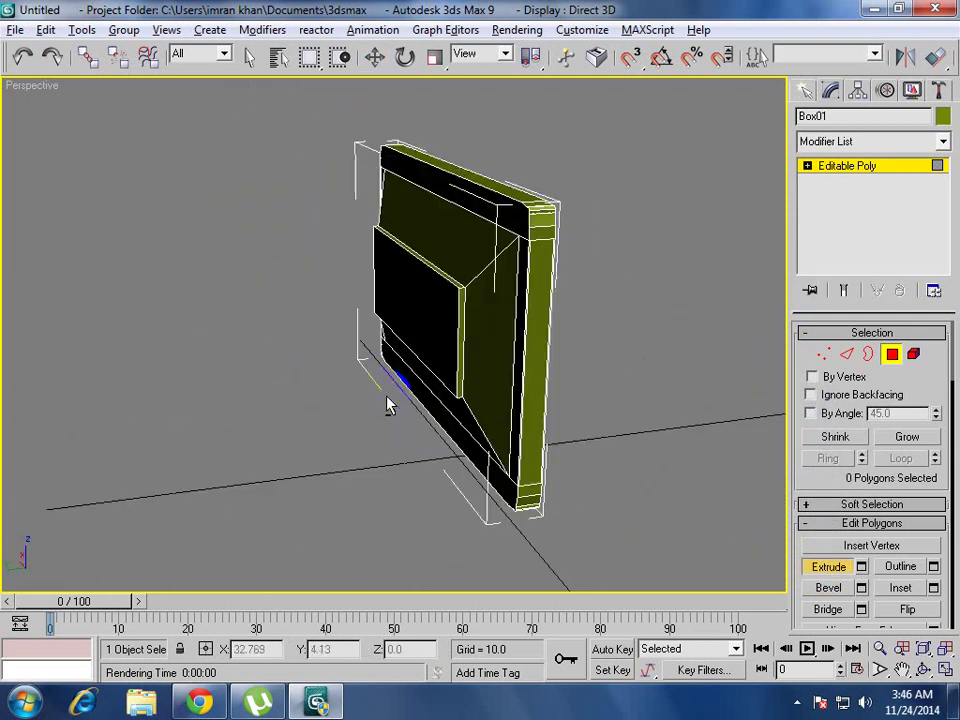
Render a test view of the recessed frame, then bring up the Standard Primitives.
key(shift+q)
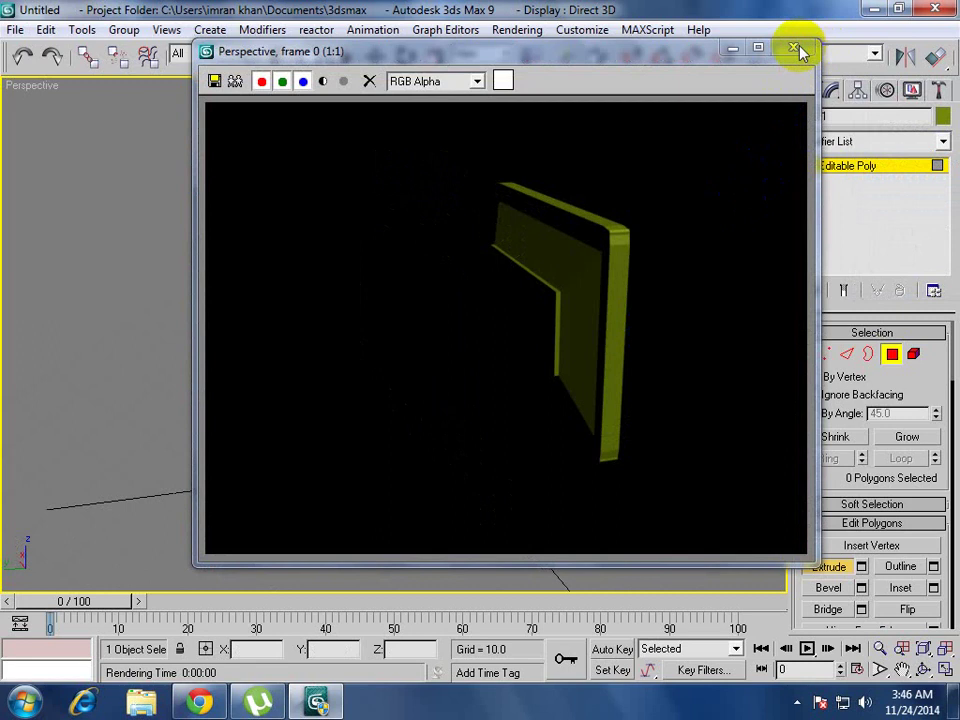
click(800, 52)
mouse_move(343, 432)
alt+middle_down()
mouse_move(210, 437)
mouse_move(358, 446)
mouse_move(291, 461)
alt+middle_up()
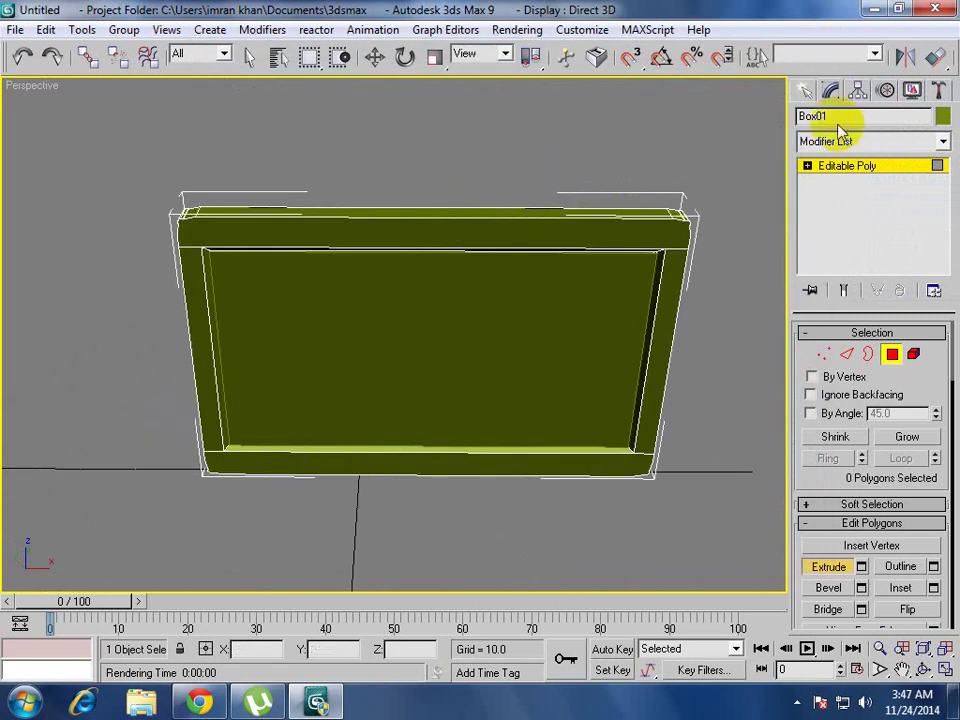
click(805, 91)
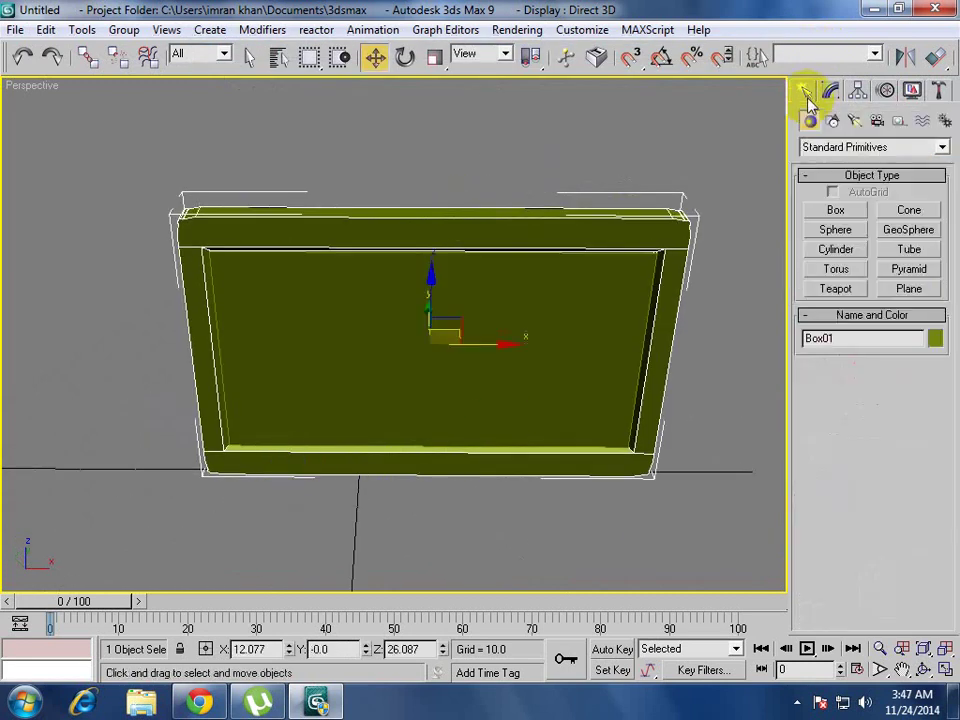
Choose the Cylinder primitive set to place on clicked surfaces, and orbit to face the monitor.
click(837, 252)
click(833, 191)
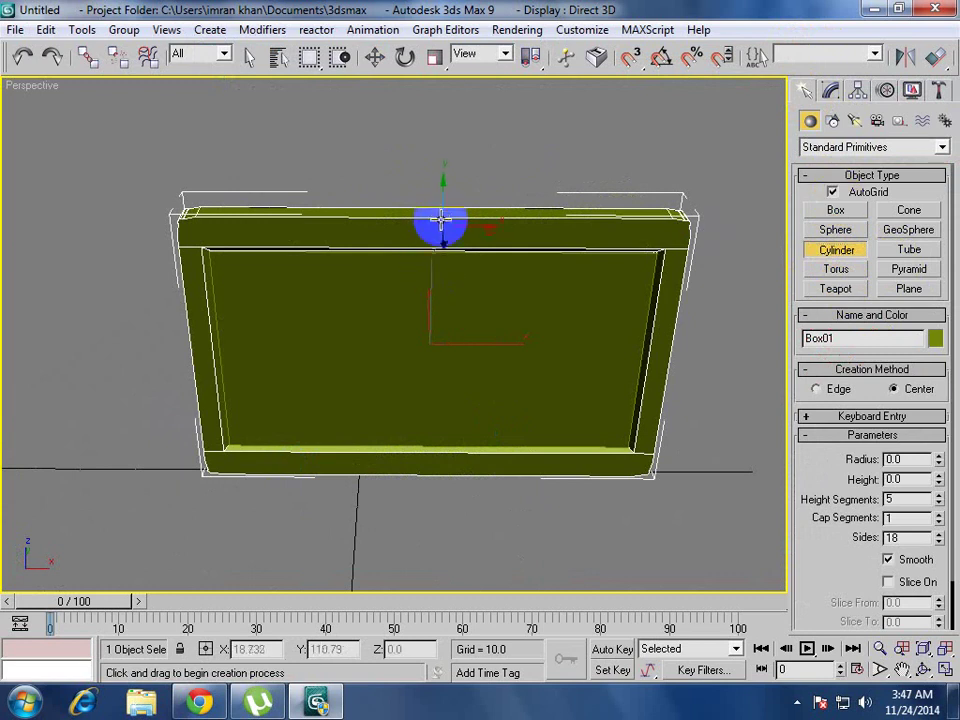
alt+middle_drag(439, 217, 436, 229)
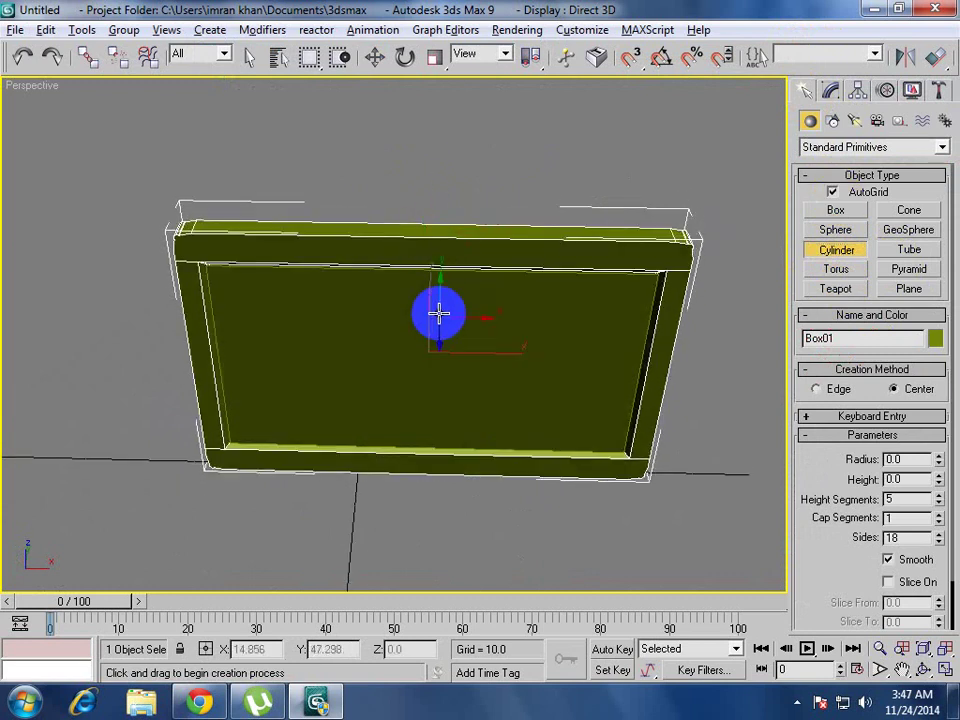
alt+middle_drag(439, 313, 469, 313)
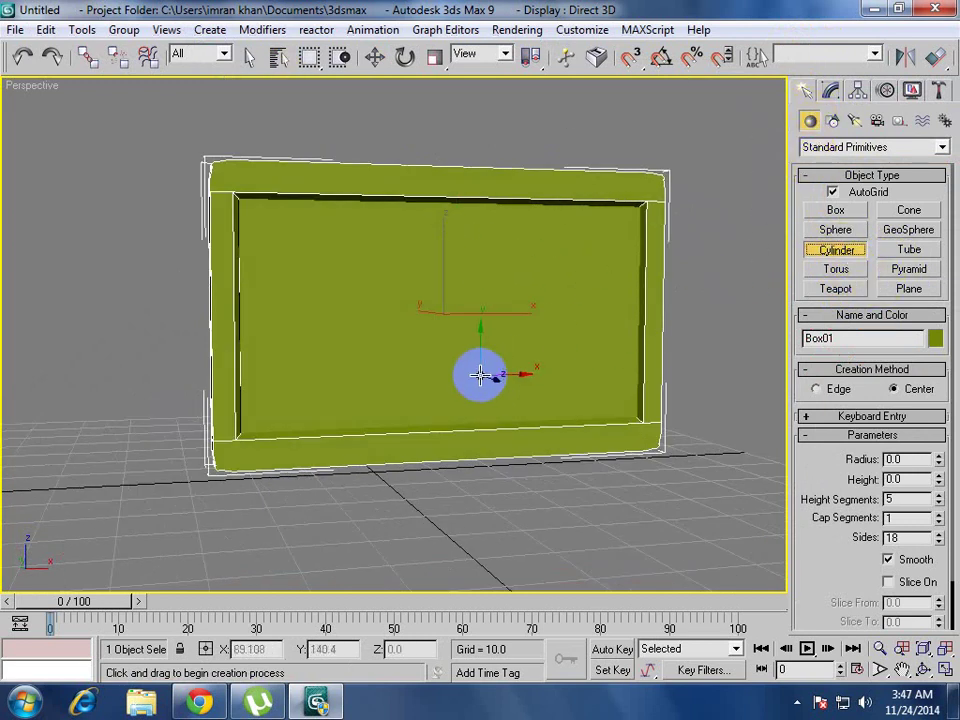
click(836, 252)
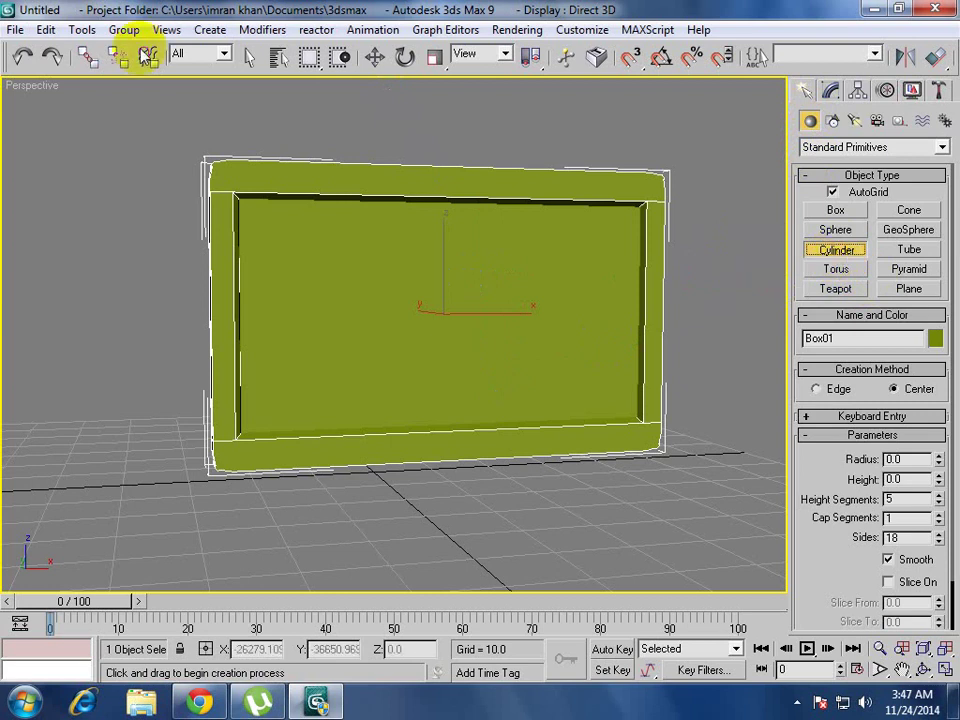
Select Box01 with Select and Move and enter its Editable Poly Edge level.
click(374, 56)
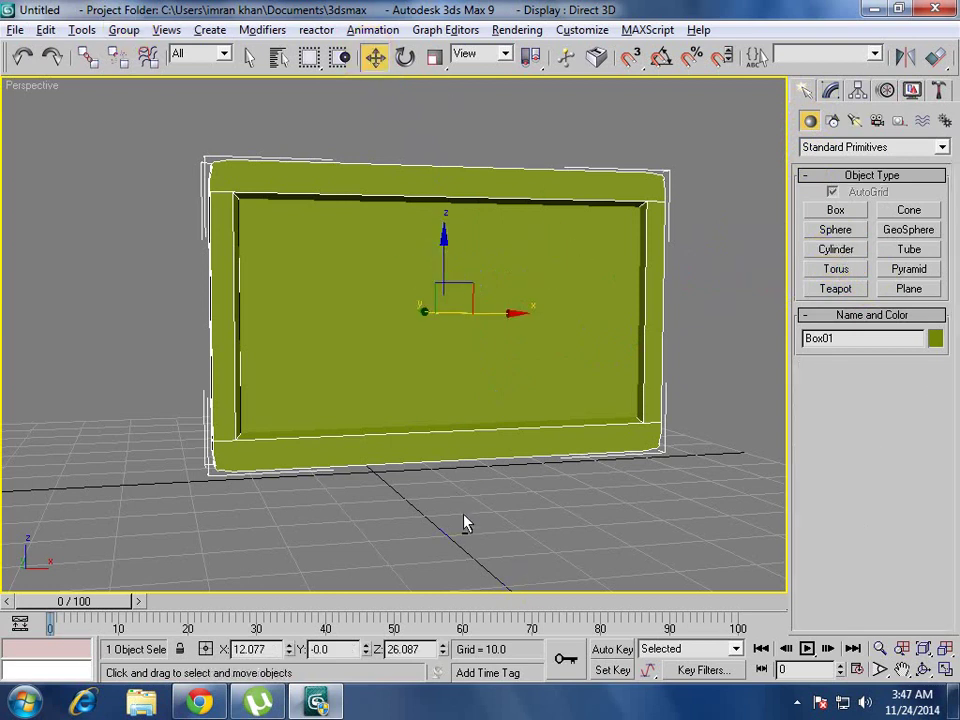
mouse_move(463, 524)
alt+middle_down()
mouse_move(475, 300)
mouse_move(369, 461)
alt+middle_up()
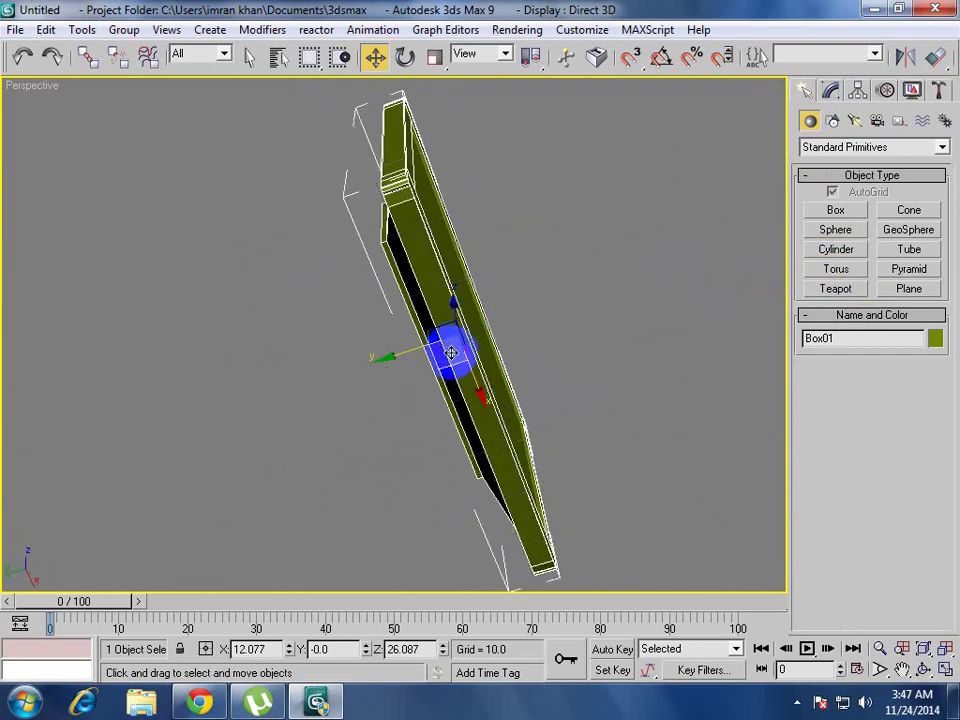
click(378, 427)
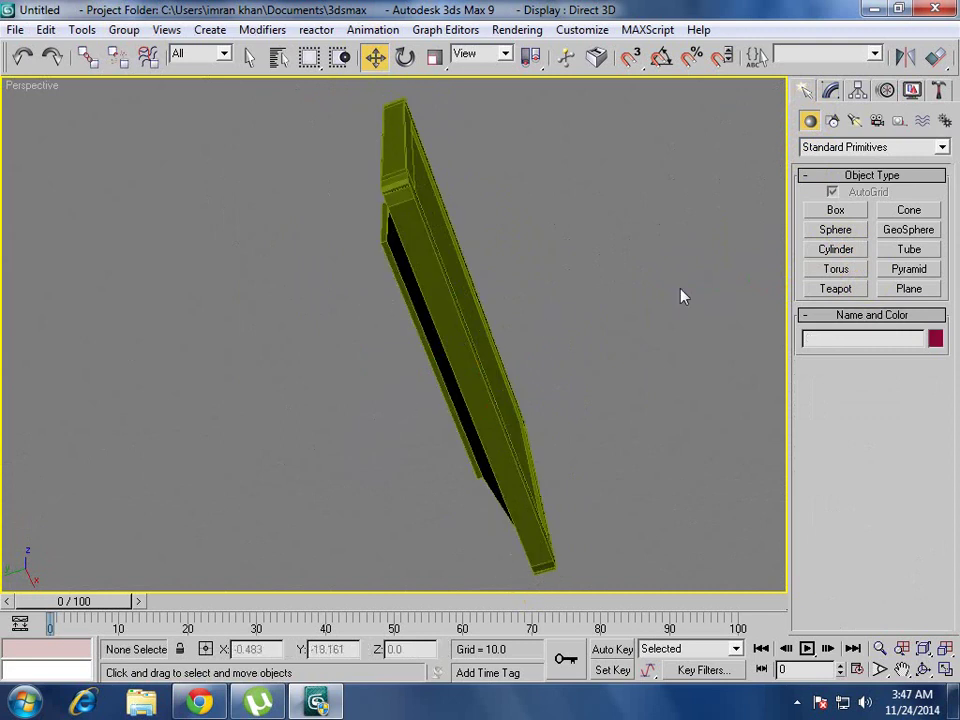
click(467, 293)
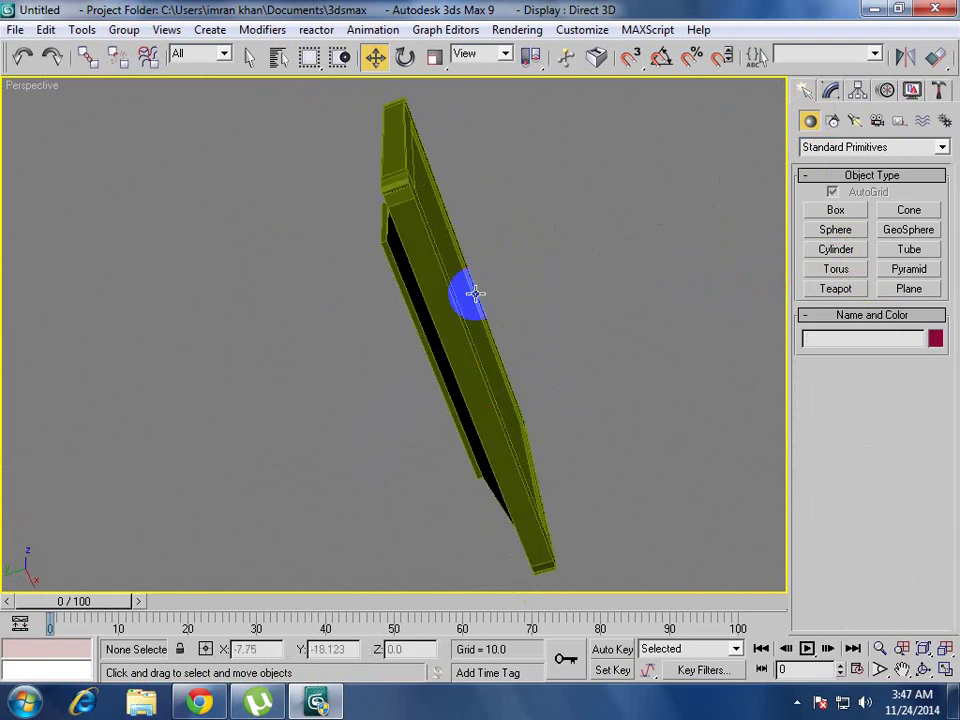
click(830, 89)
click(846, 355)
In wireframe, select the two opposite bottom edges of the monitor frame.
right_click(512, 408)
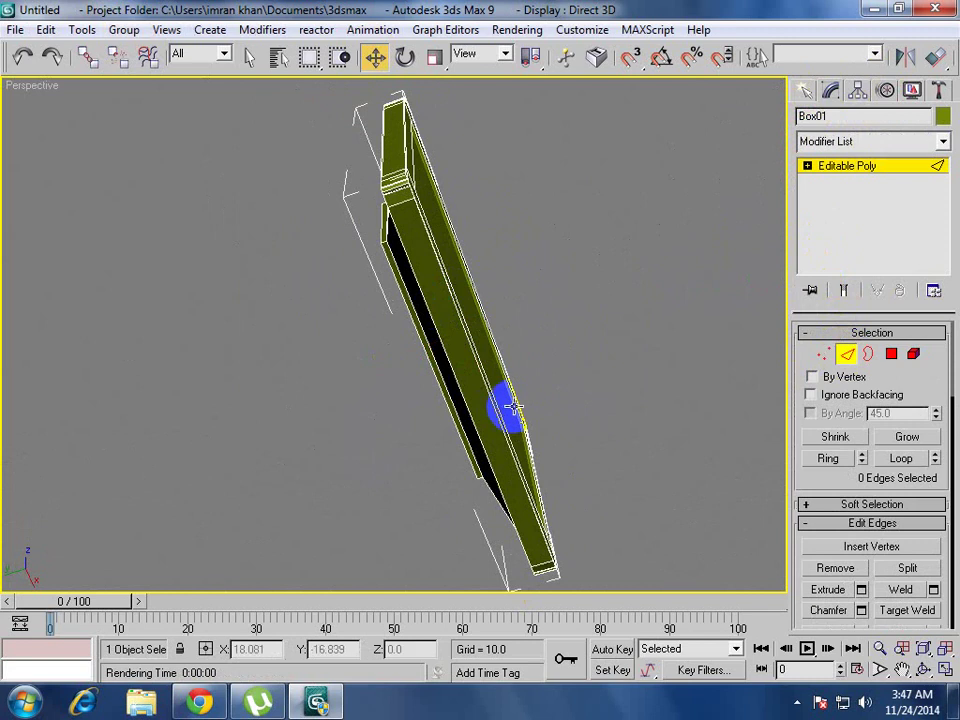
key(F3)
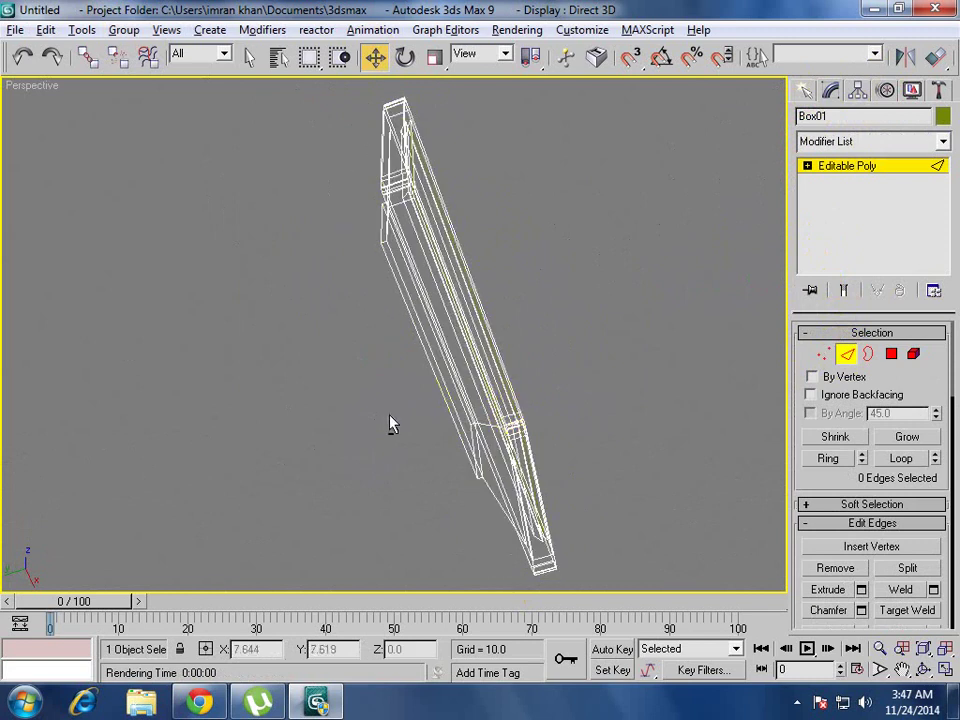
alt+middle_drag(390, 422, 333, 460)
click(364, 399)
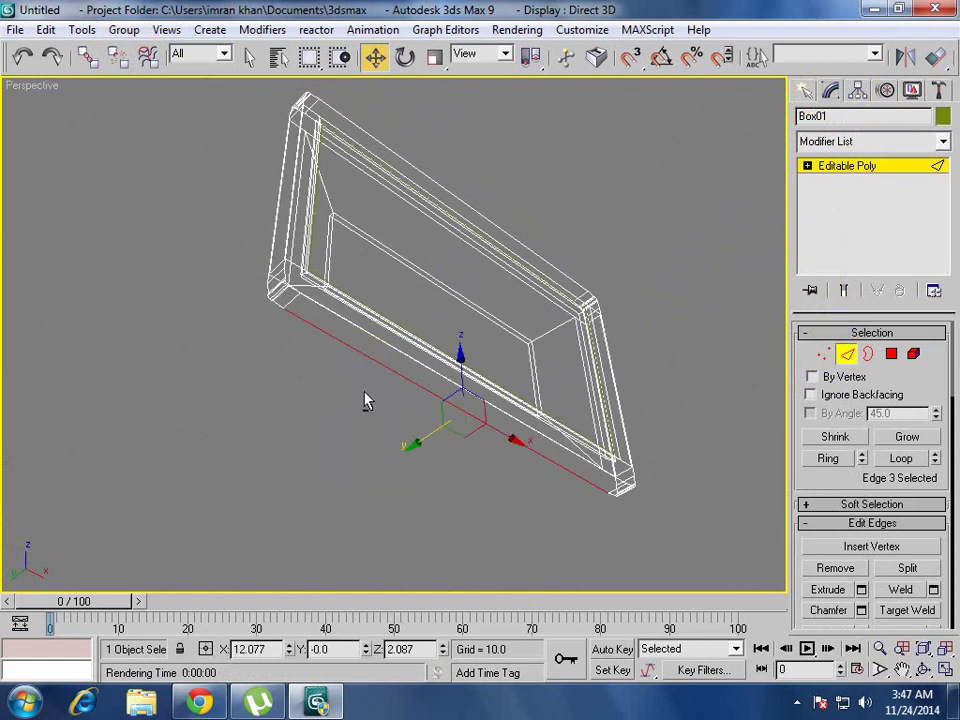
mouse_move(364, 399)
alt+middle_down()
mouse_move(456, 422)
mouse_move(540, 425)
mouse_move(497, 474)
mouse_move(692, 568)
alt+middle_up()
ctrl+click(520, 432)
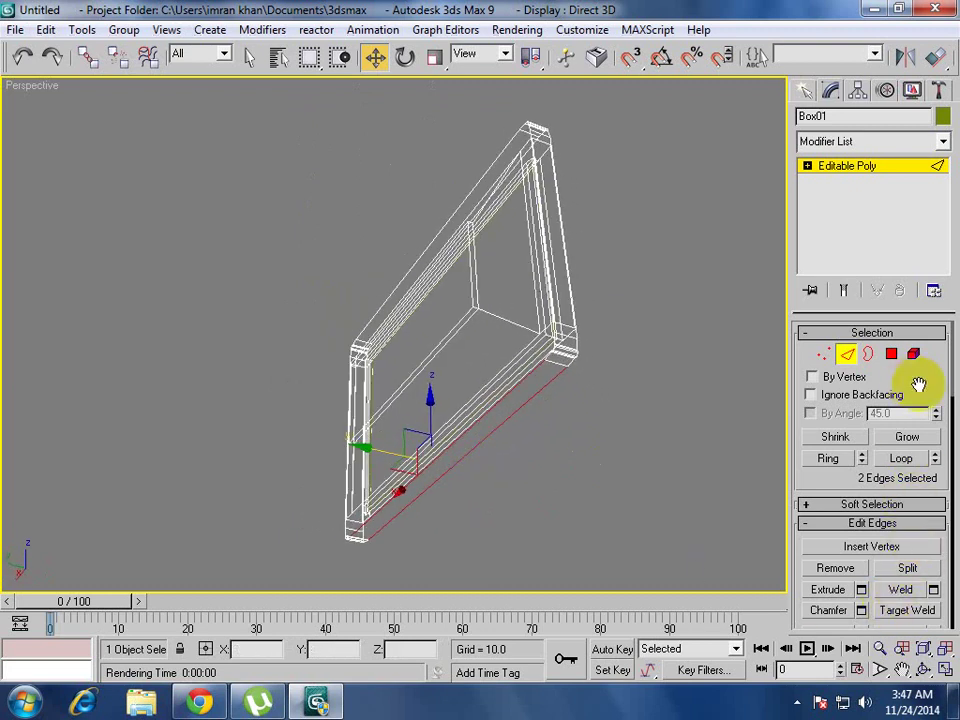
Connect the two bottom edges with 2 segments and pinch -34, back in shaded view.
scroll(918, 384, down, 3)
click(933, 575)
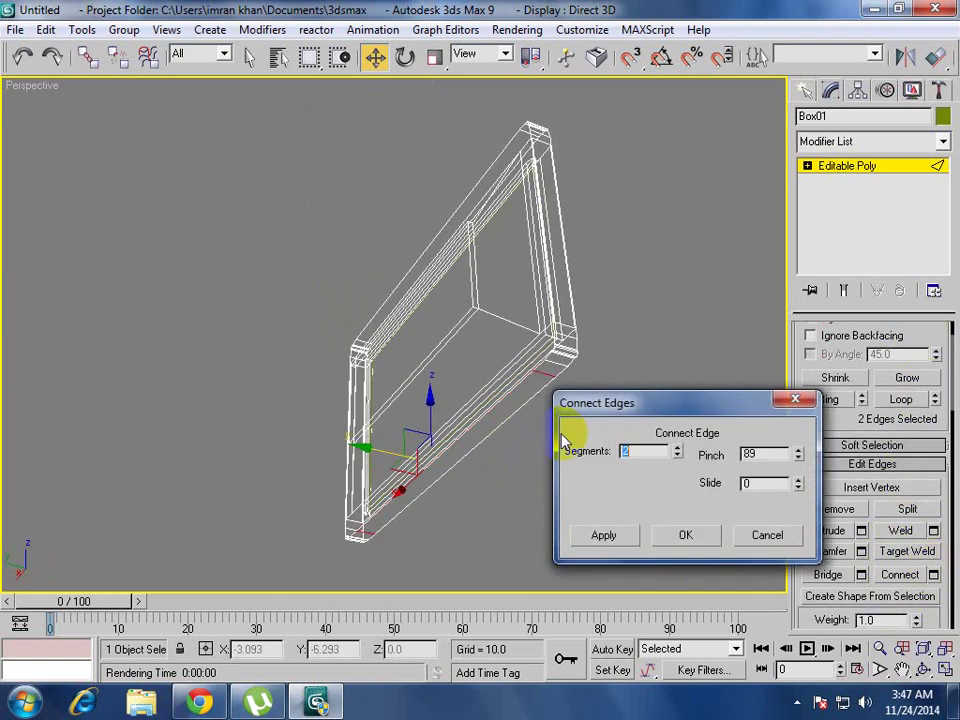
click(678, 449)
text(-34)
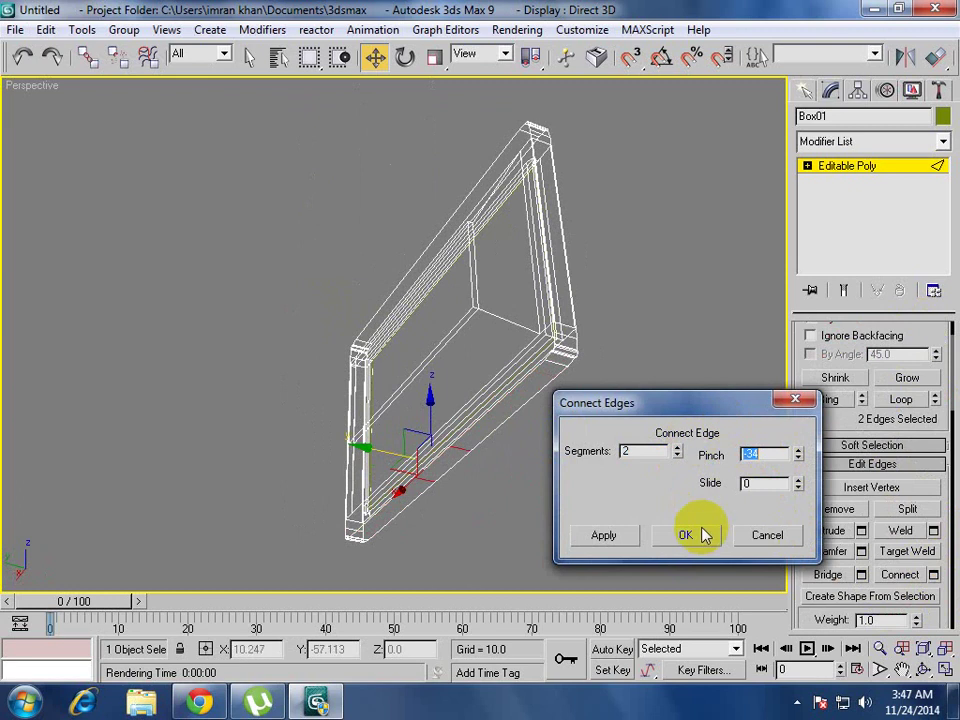
click(700, 535)
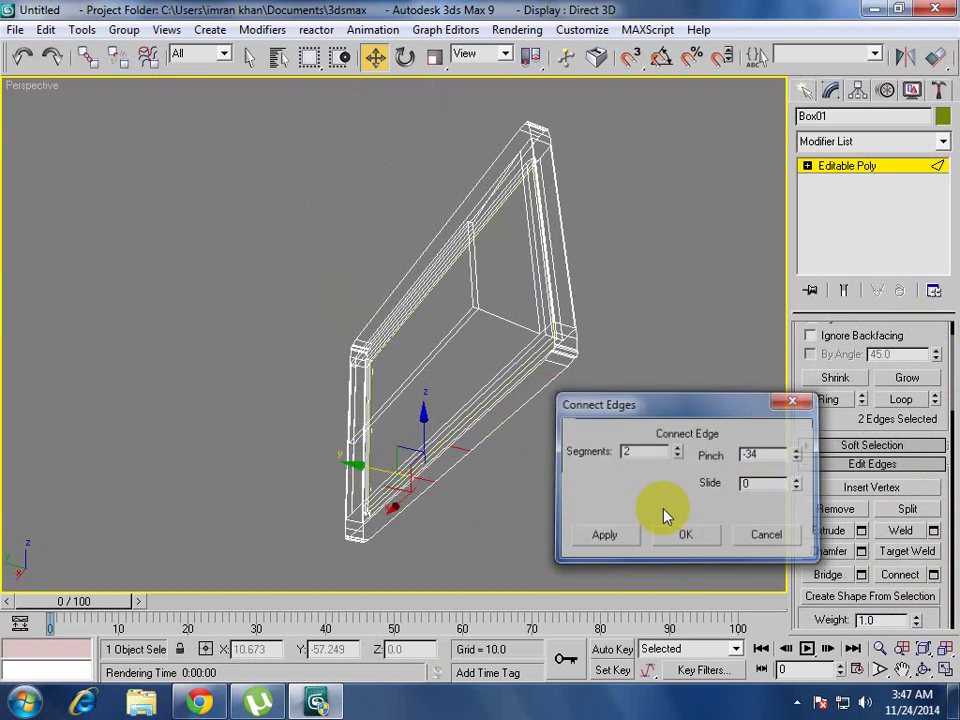
mouse_move(600, 469)
alt+middle_down()
mouse_move(457, 455)
mouse_move(428, 467)
alt+middle_up()
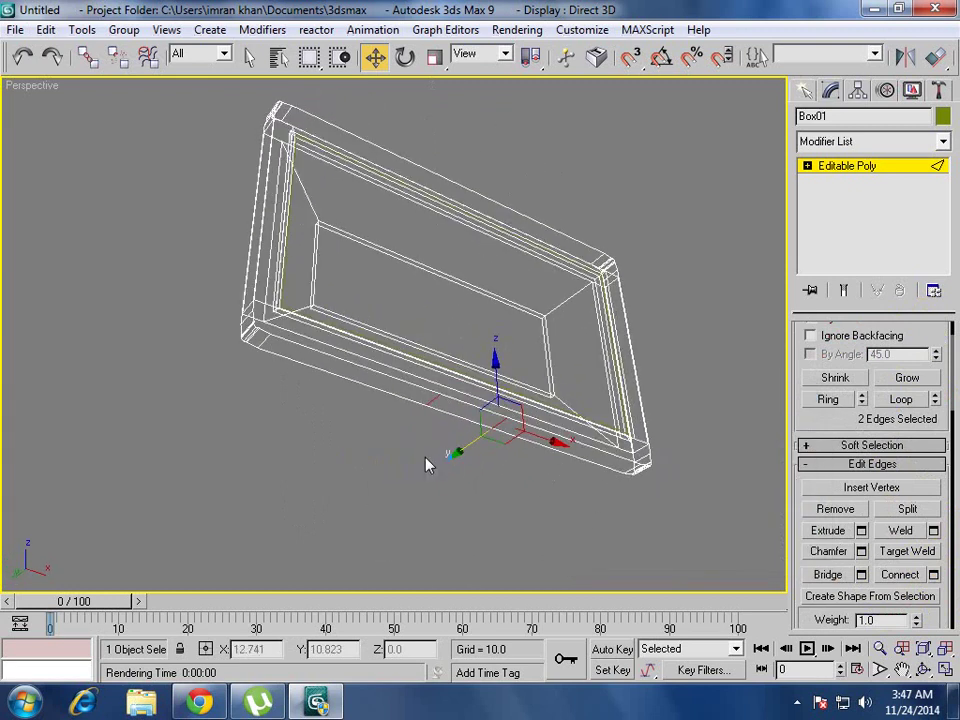
key(F3)
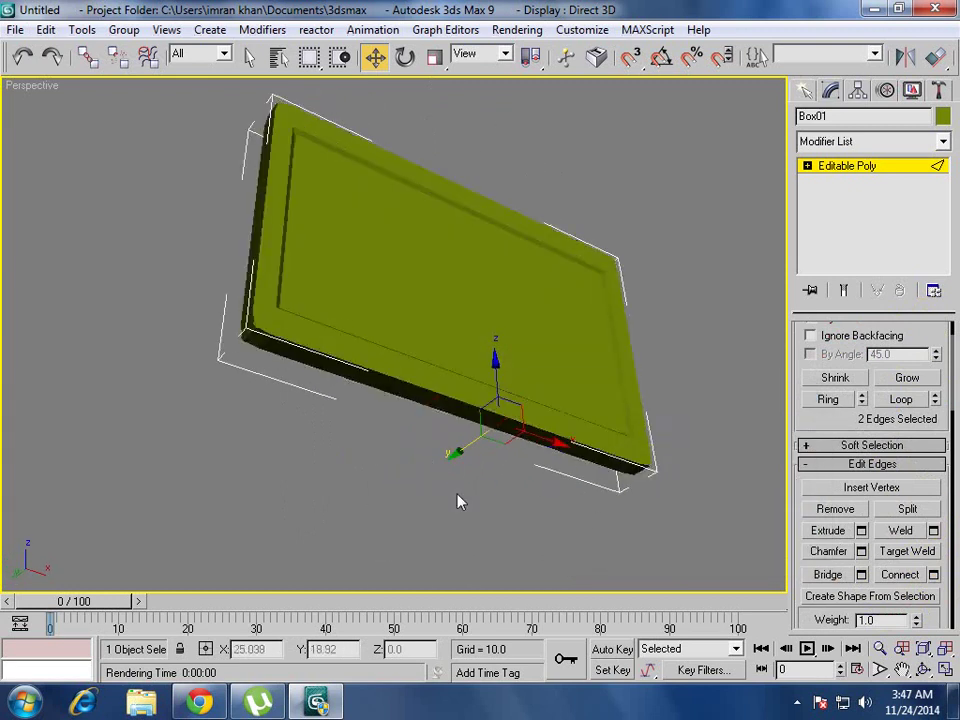
At Polygon level, select the bottom-centre polygon between the new edges.
mouse_move(459, 497)
alt+middle_down()
mouse_move(482, 453)
mouse_move(585, 454)
alt+middle_up()
click(542, 431)
click(843, 176)
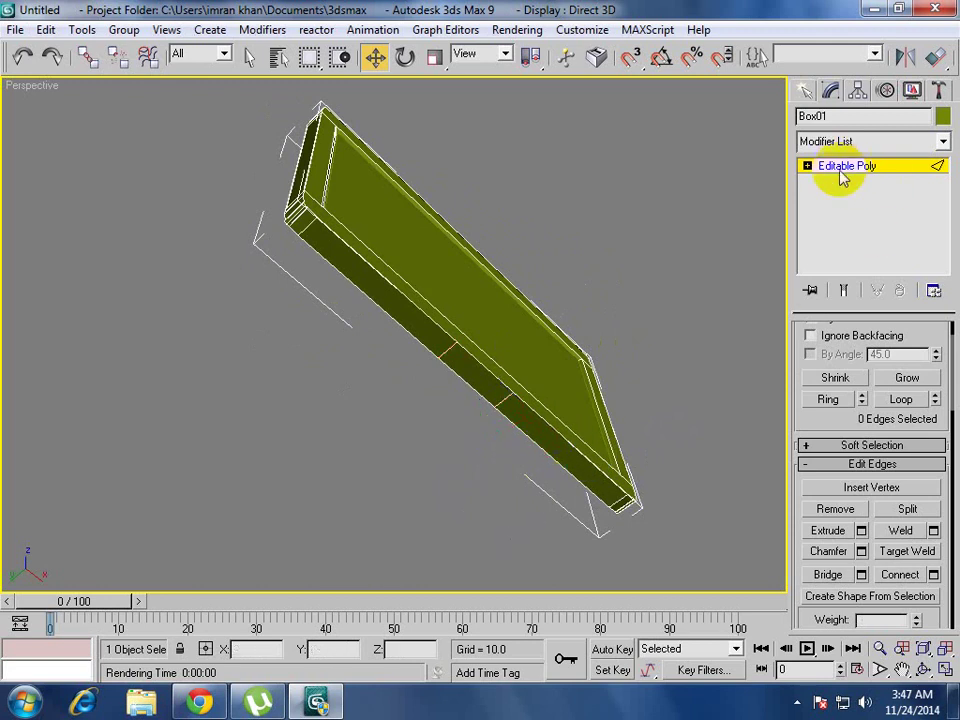
click(807, 167)
click(845, 226)
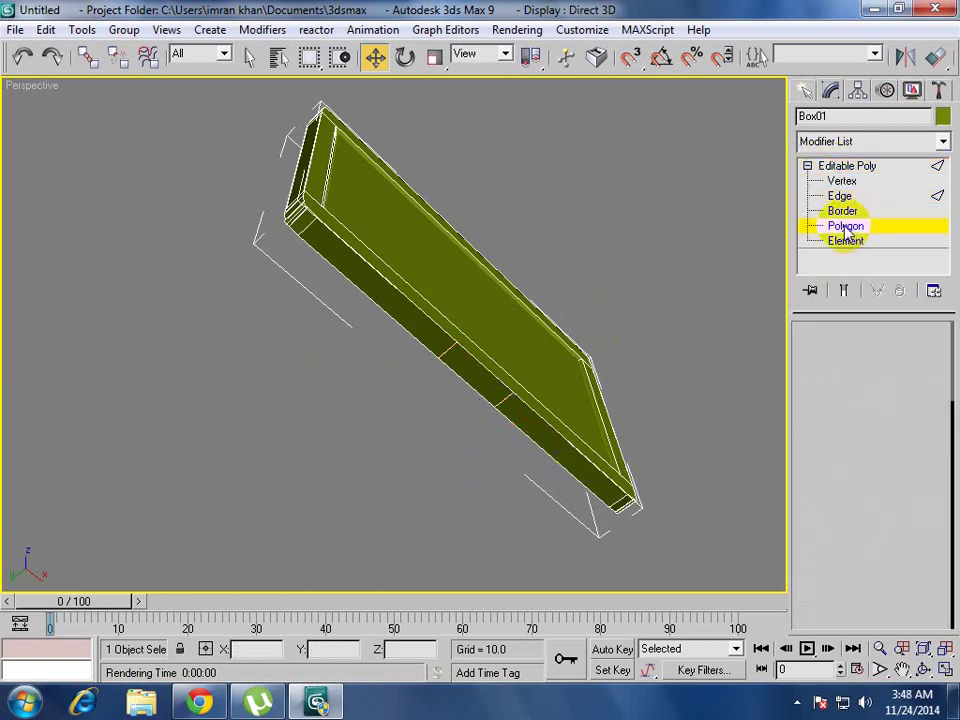
click(483, 376)
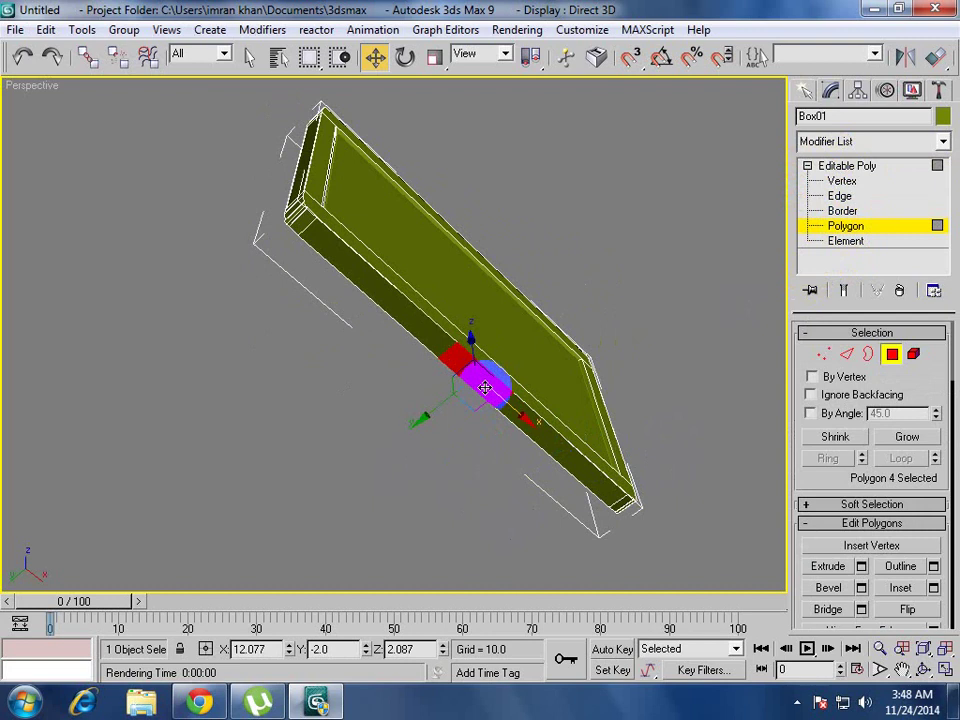
Extrude and then bevel the bottom-centre polygon downward into the stand neck.
alt+middle_drag(478, 400, 439, 435)
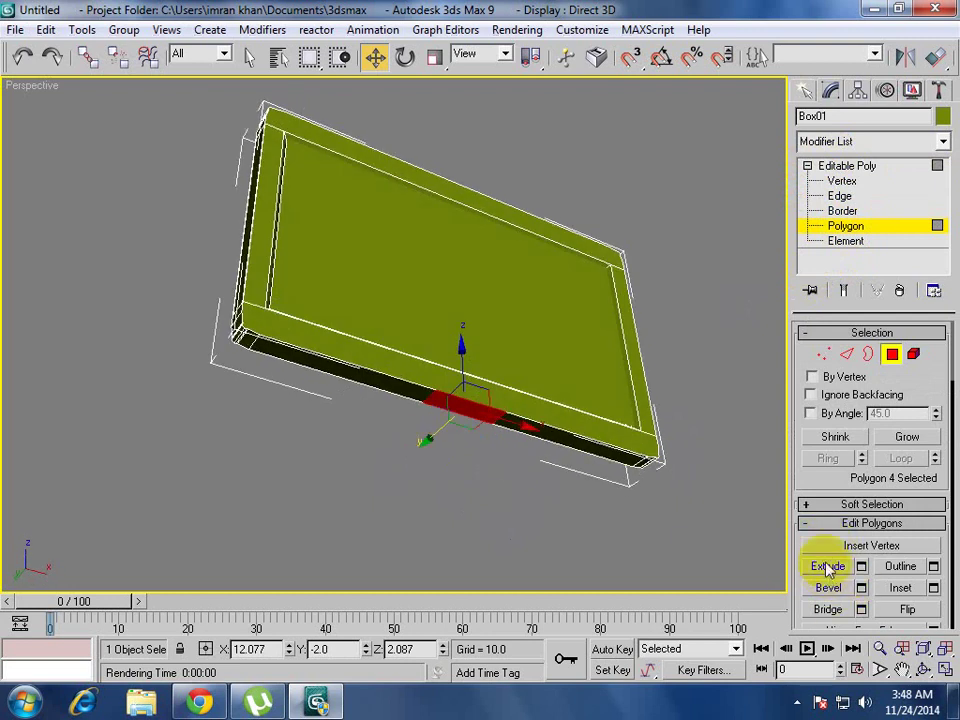
click(826, 567)
drag(469, 410, 476, 374)
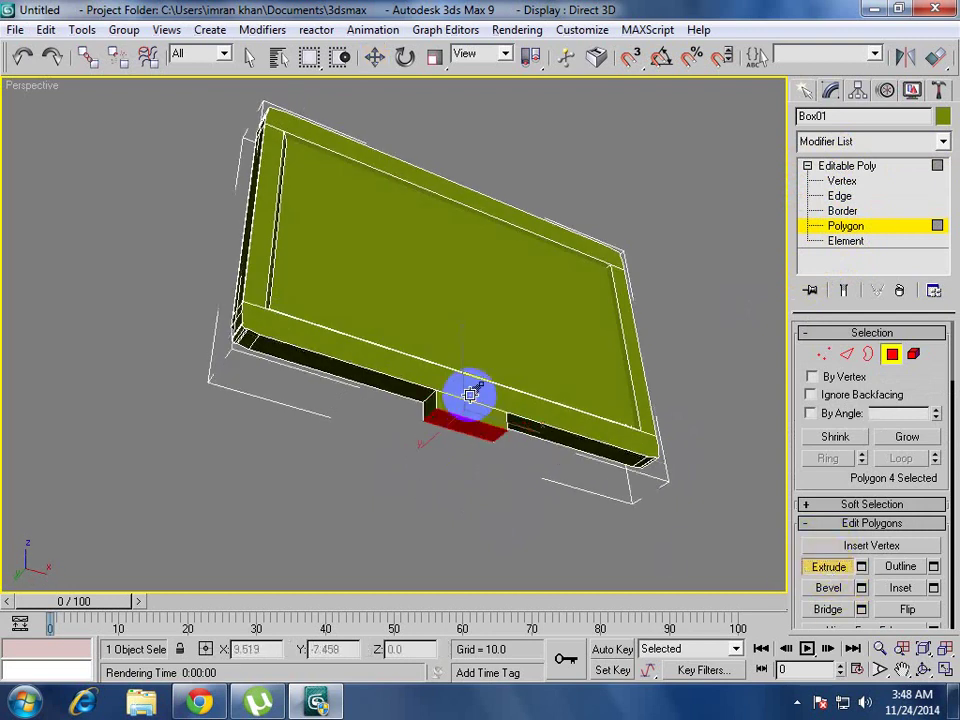
click(828, 588)
drag(486, 455, 486, 423)
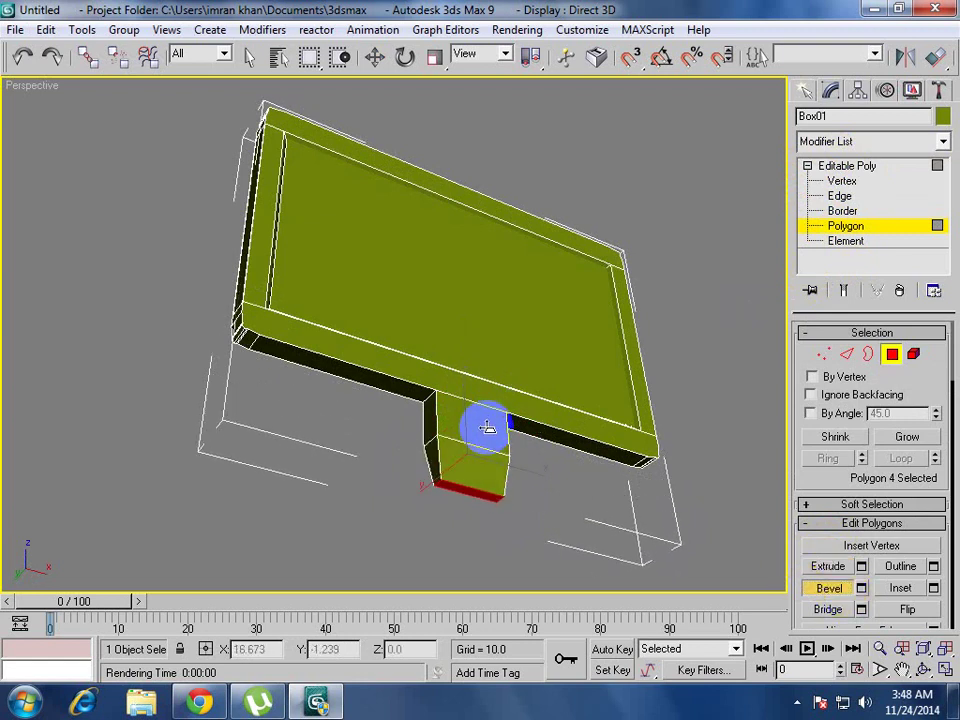
alt+middle_drag(480, 425, 406, 557)
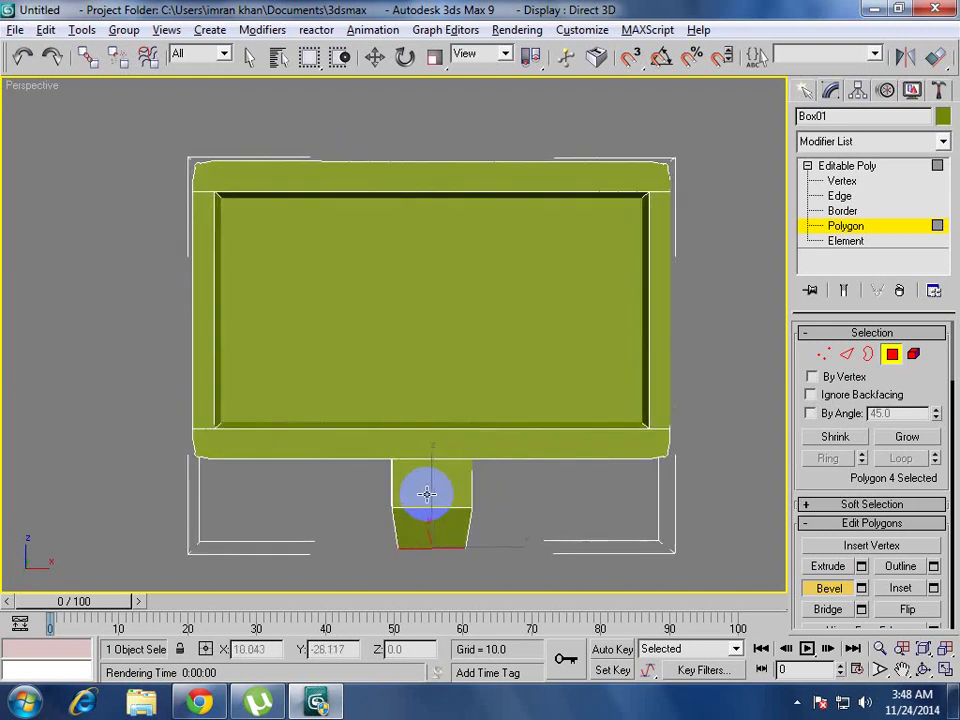
Draw a flat cylinder on top of the monitor, after cancelling a sphere.
click(806, 91)
click(838, 230)
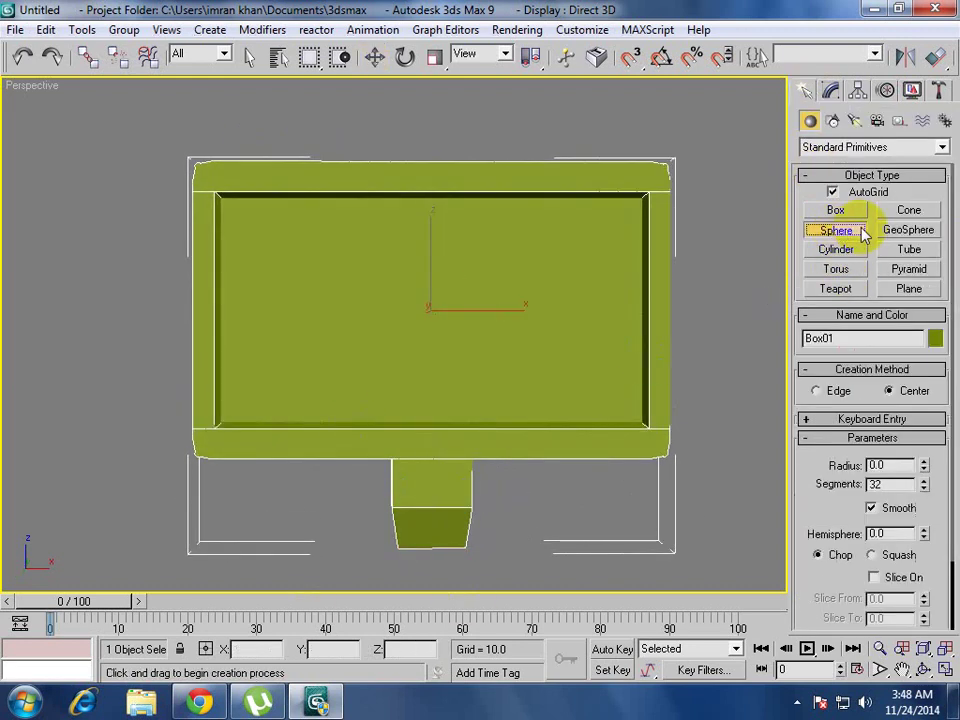
mouse_move(439, 233)
alt+middle_down()
mouse_move(456, 242)
mouse_move(437, 249)
alt+middle_up()
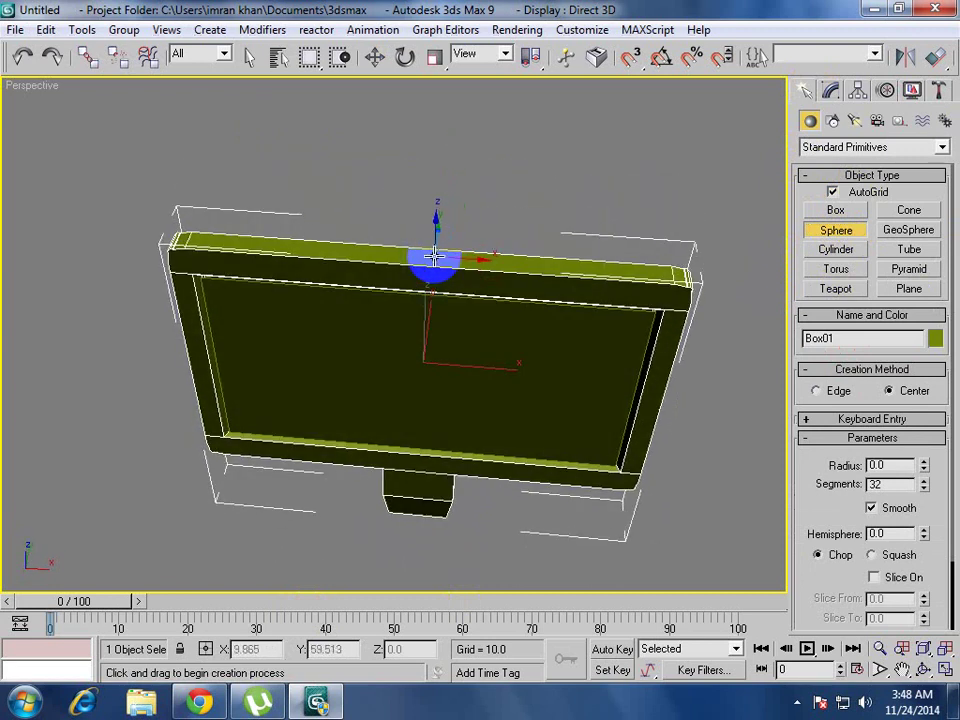
drag(434, 257, 468, 262)
right_click(468, 262)
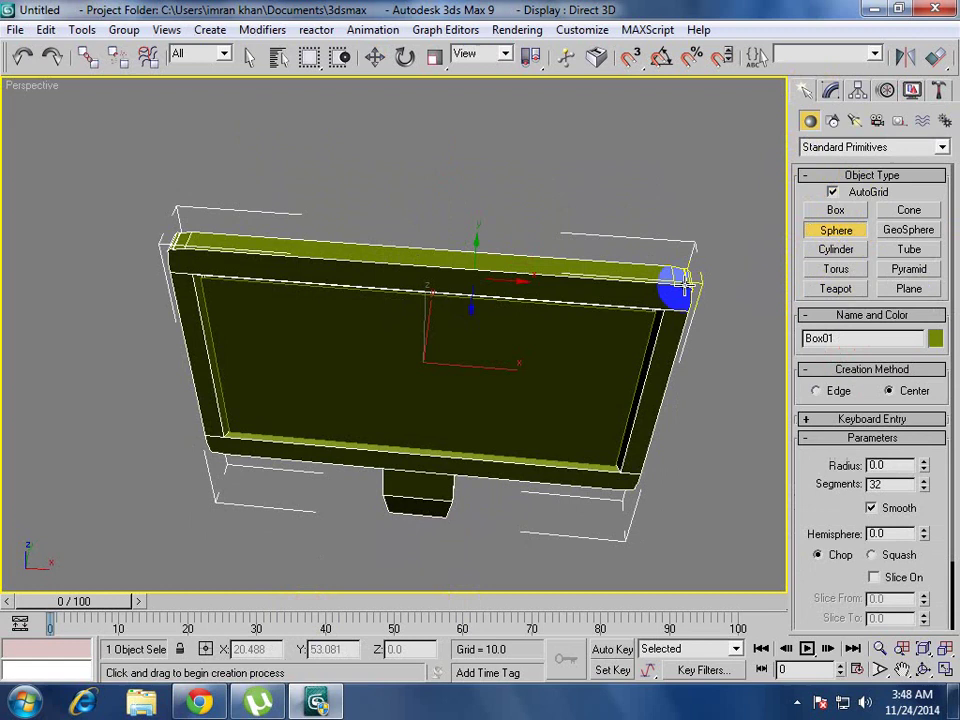
click(840, 251)
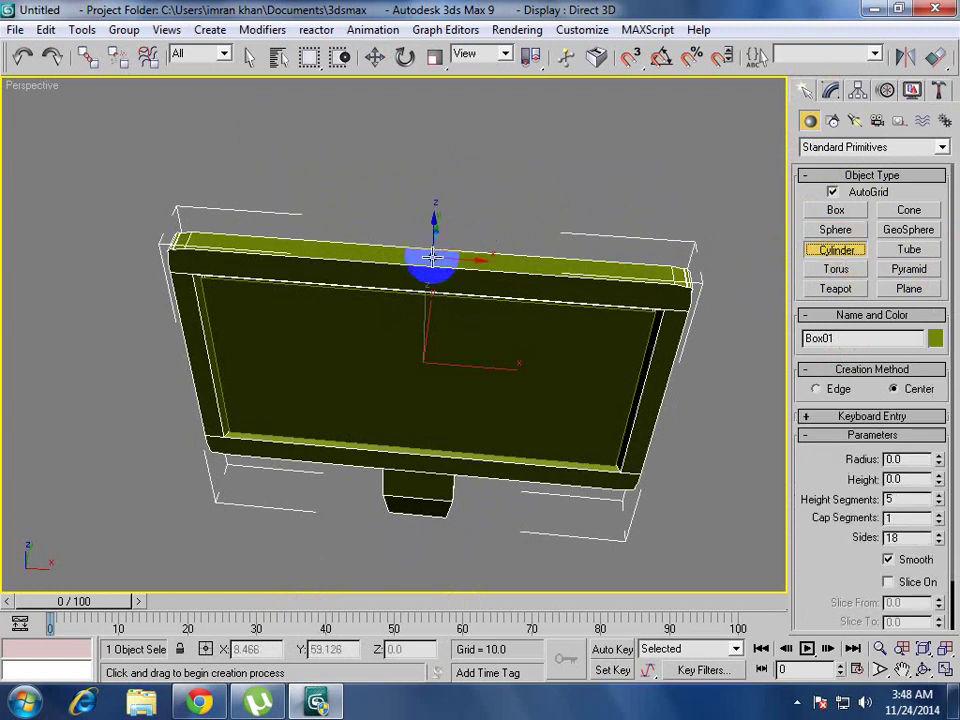
drag(432, 257, 481, 278)
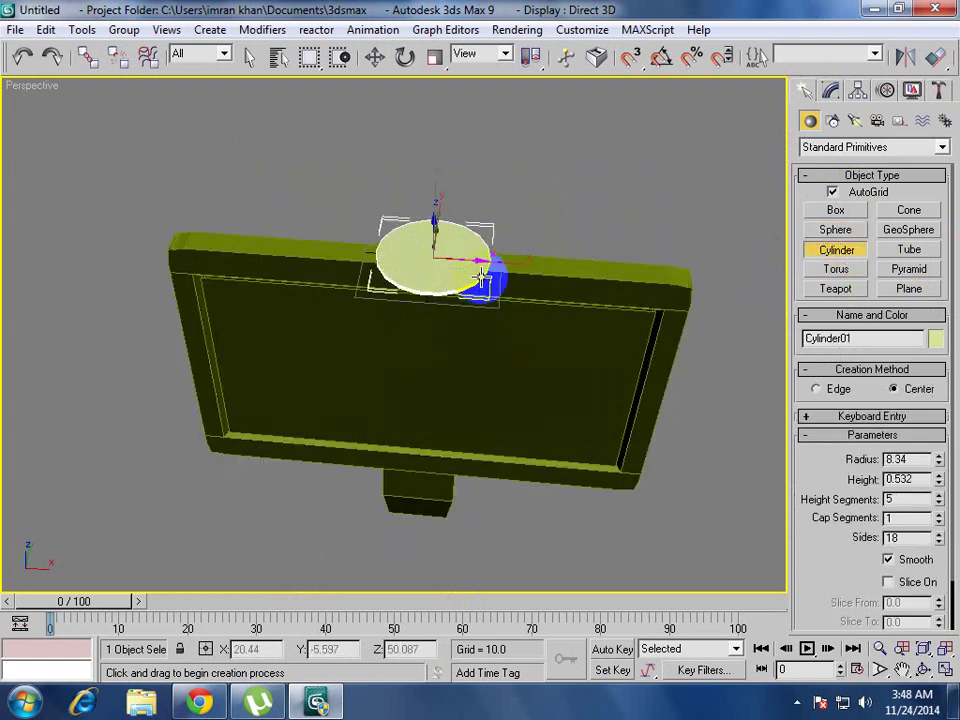
Move the flat cylinder down to sit beneath the stand neck.
mouse_move(484, 284)
alt+middle_down()
mouse_move(467, 289)
mouse_move(484, 249)
mouse_move(474, 238)
mouse_move(577, 210)
alt+middle_up()
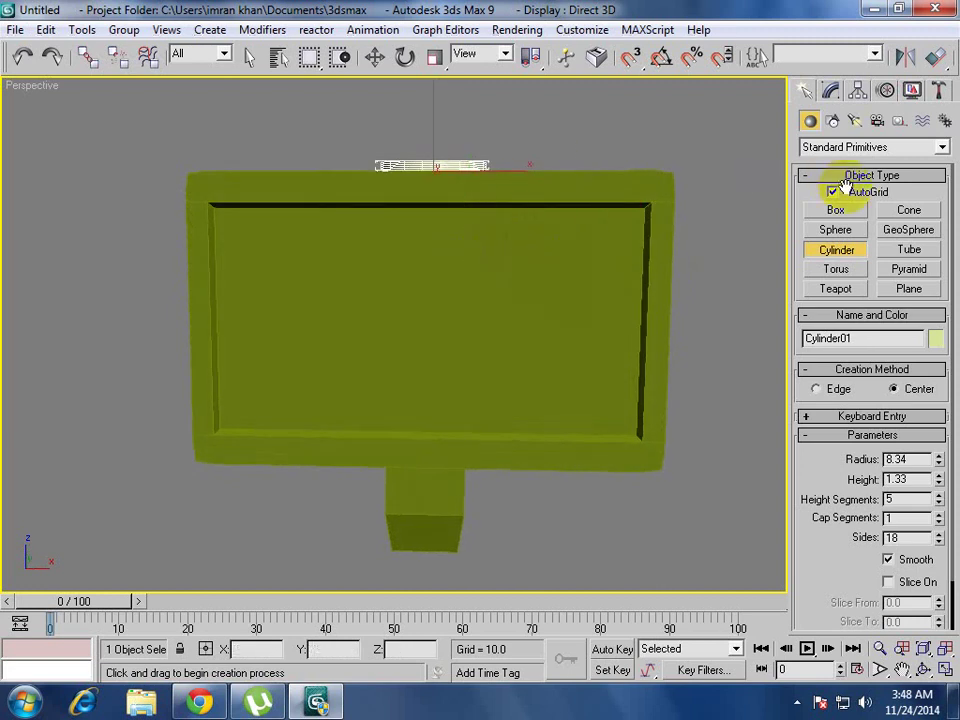
click(375, 56)
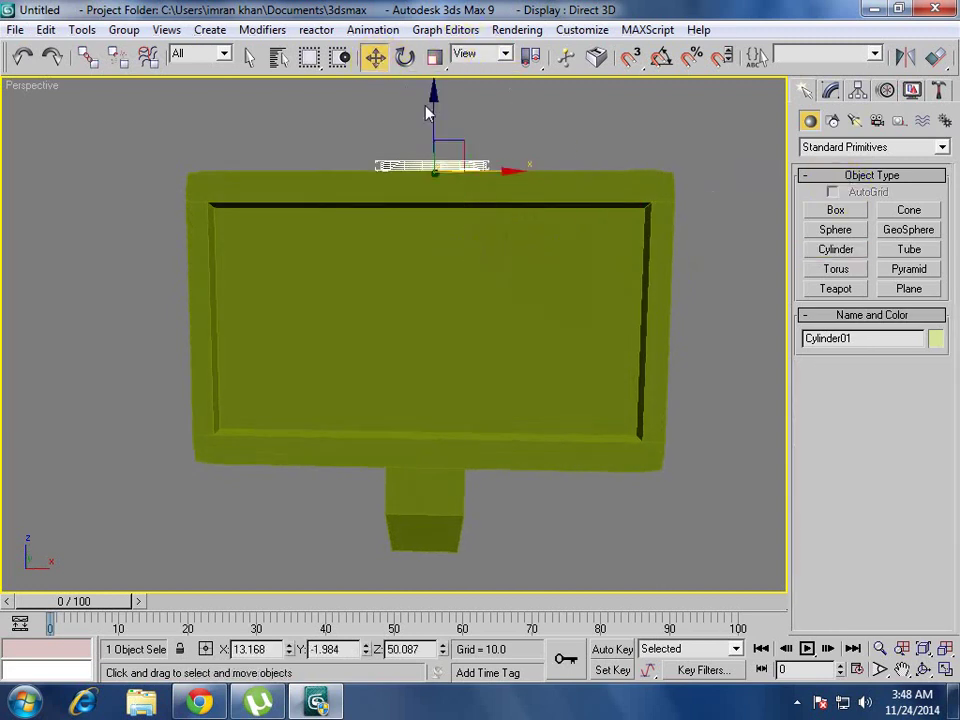
mouse_move(435, 104)
mouse_down()
mouse_move(439, 470)
mouse_move(461, 480)
mouse_up()
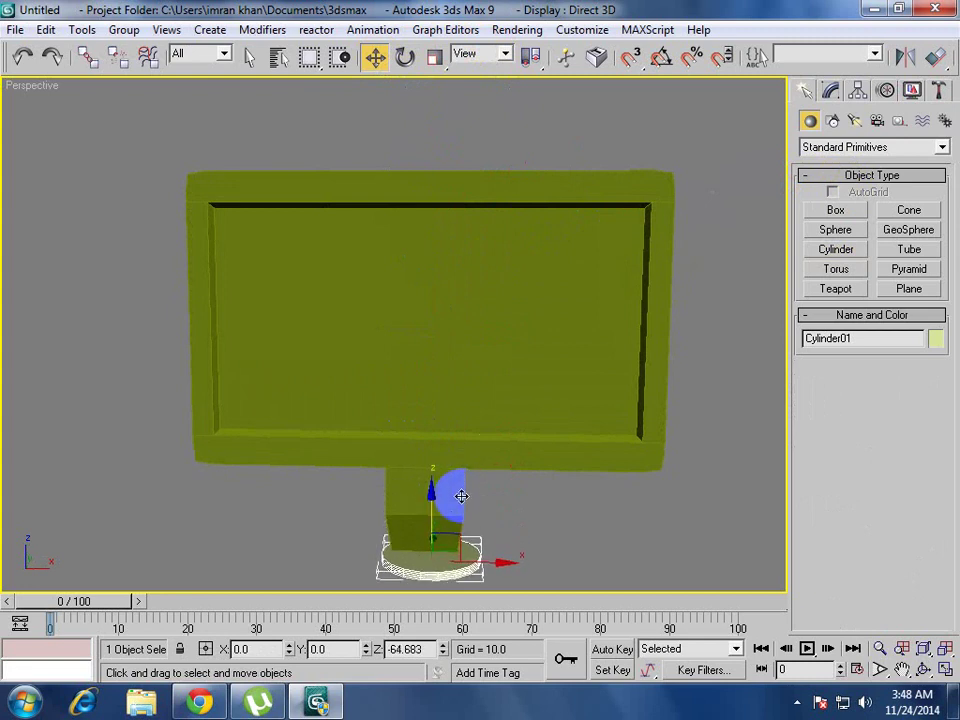
drag(461, 480, 459, 497)
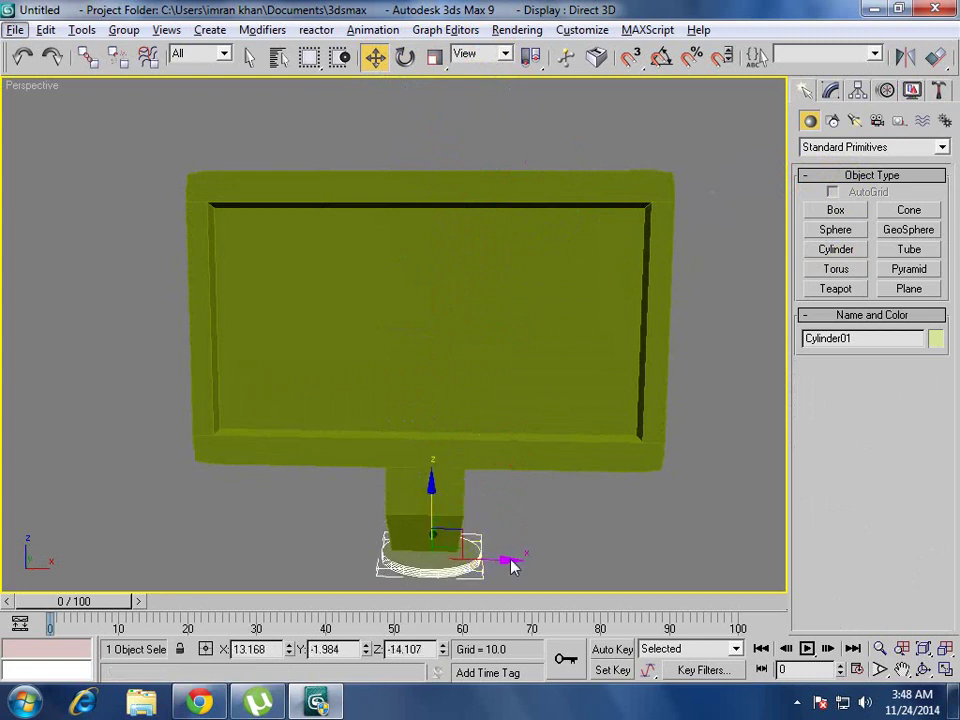
Slide the base cylinder along X until it is centred under the stand.
scroll(589, 518, down, 2)
scroll(589, 518, down, 2)
click(589, 518)
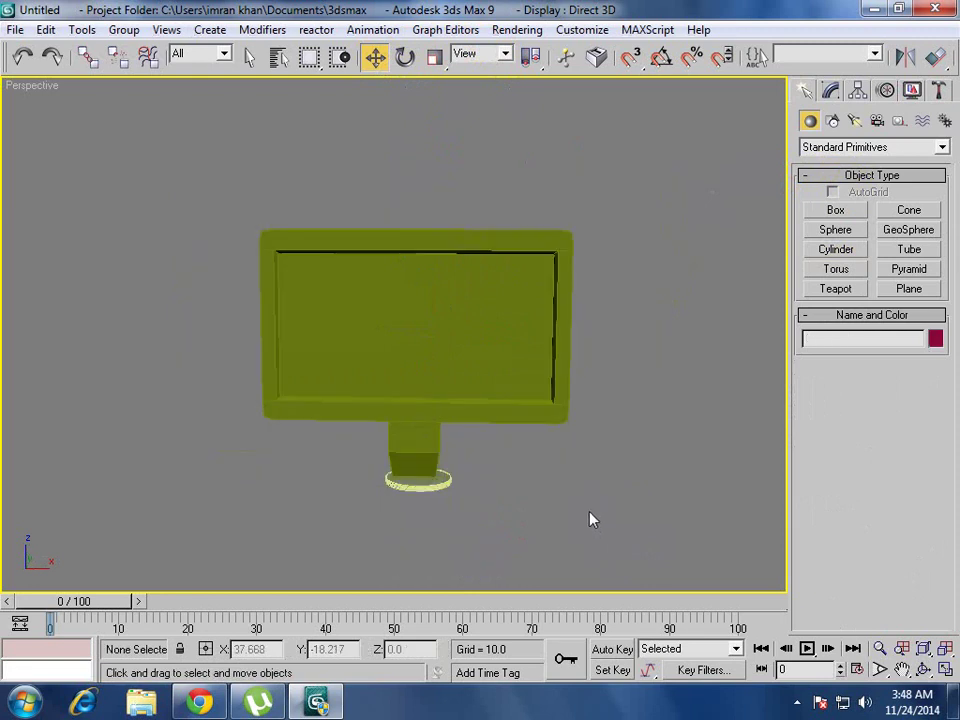
click(420, 472)
drag(499, 481, 486, 483)
mouse_move(486, 483)
alt+middle_down()
mouse_move(491, 551)
mouse_move(474, 651)
mouse_move(480, 538)
mouse_move(504, 497)
mouse_move(478, 486)
alt+middle_up()
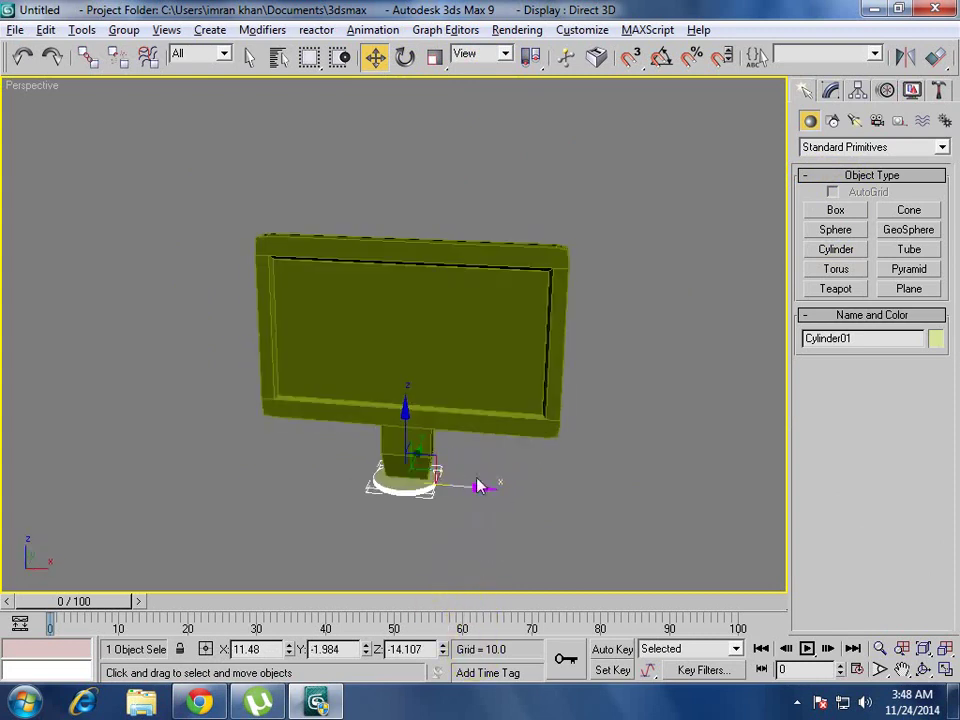
Add a MeshSmooth modifier to Cylinder01 with Classic subdivision method.
click(833, 91)
click(855, 142)
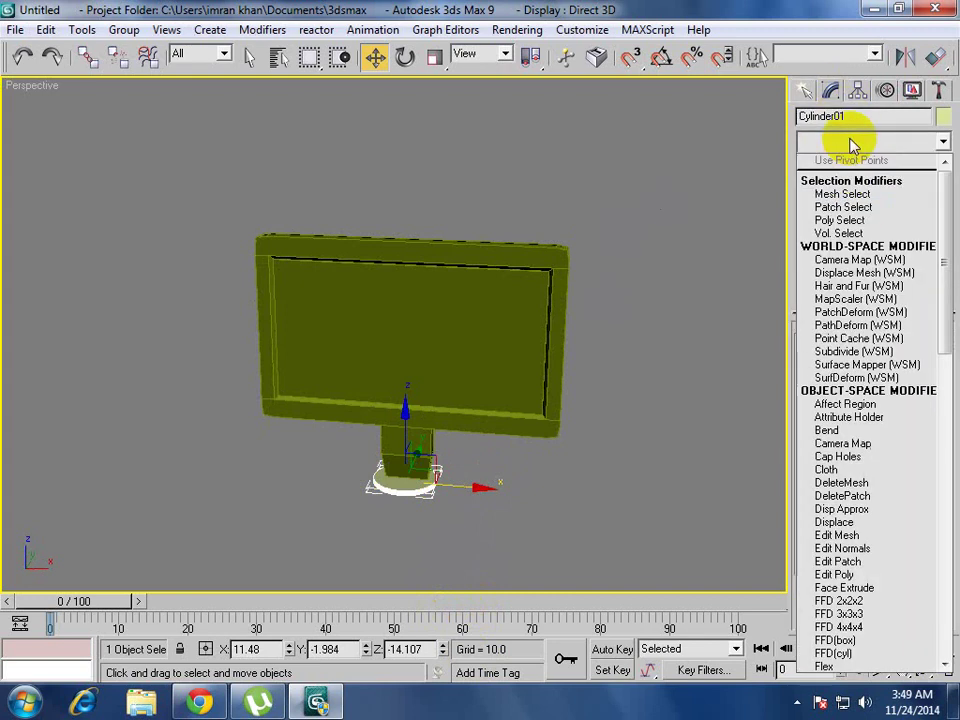
text(ma)
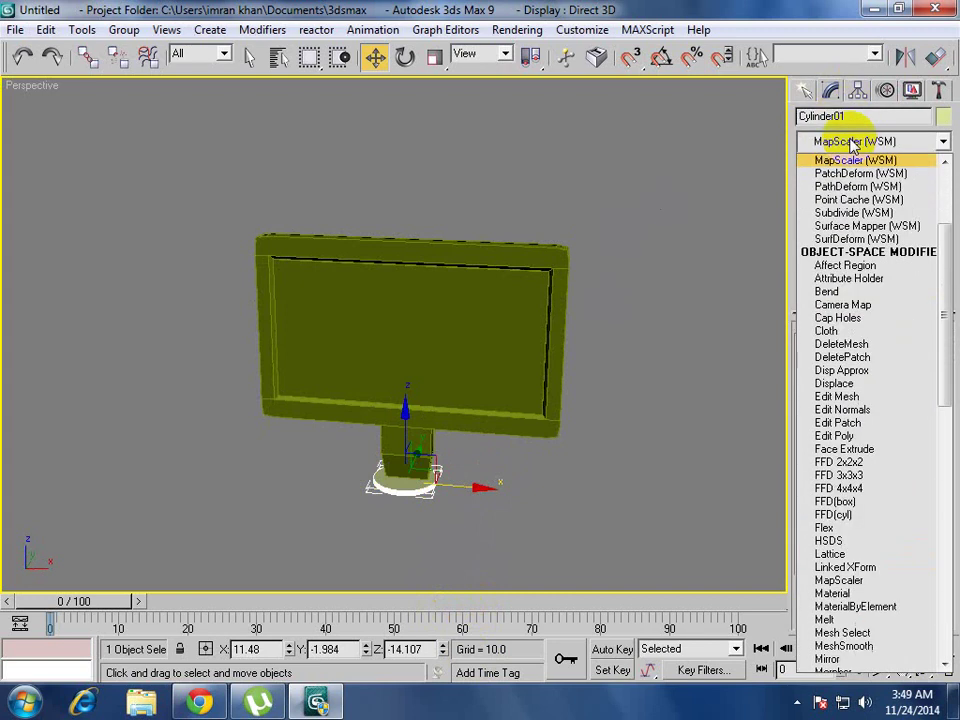
text(terial)
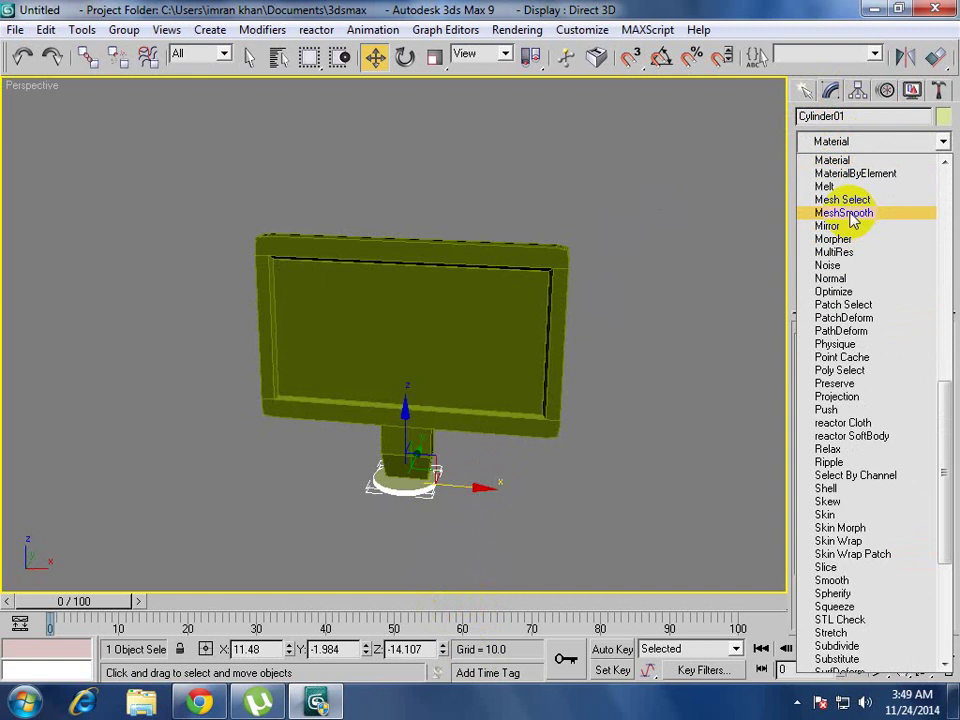
click(852, 213)
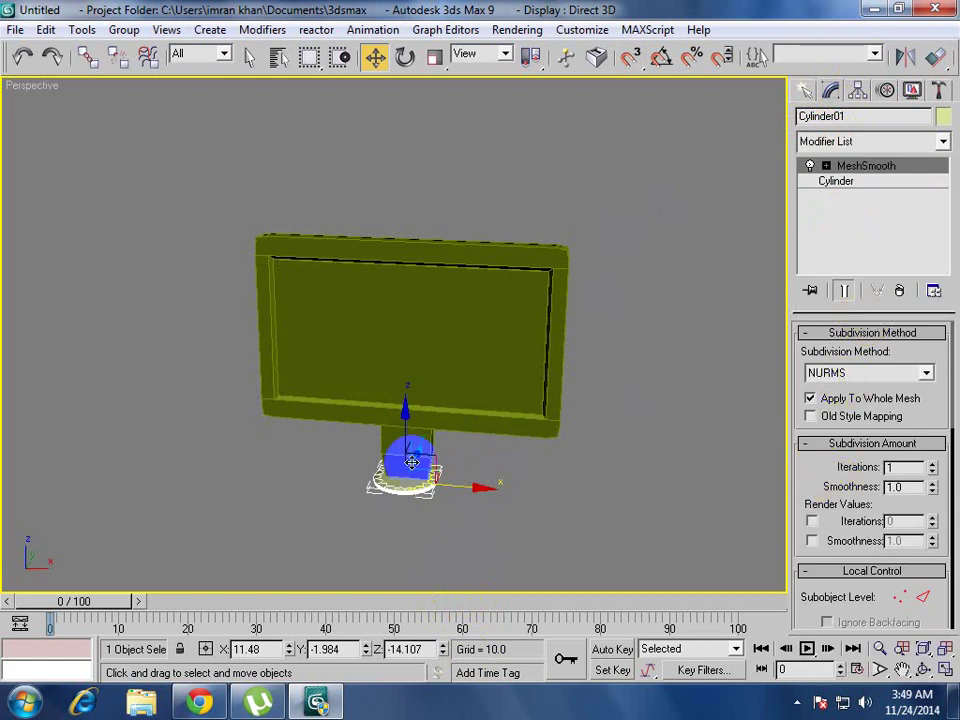
click(860, 373)
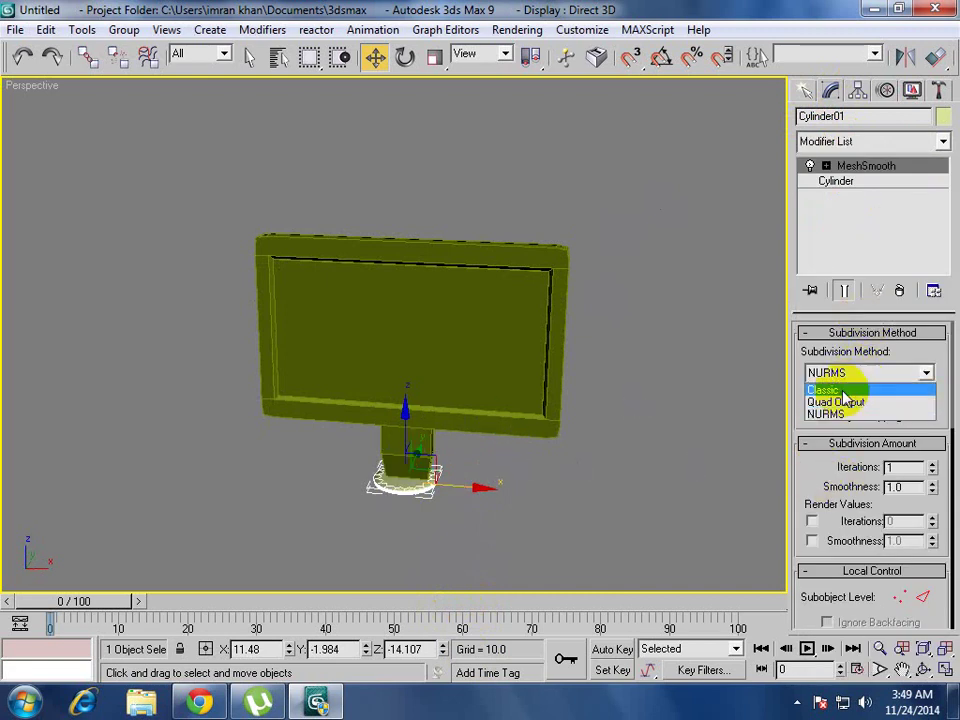
click(840, 390)
mouse_move(508, 482)
alt+middle_down()
mouse_move(480, 480)
mouse_move(531, 471)
alt+middle_up()
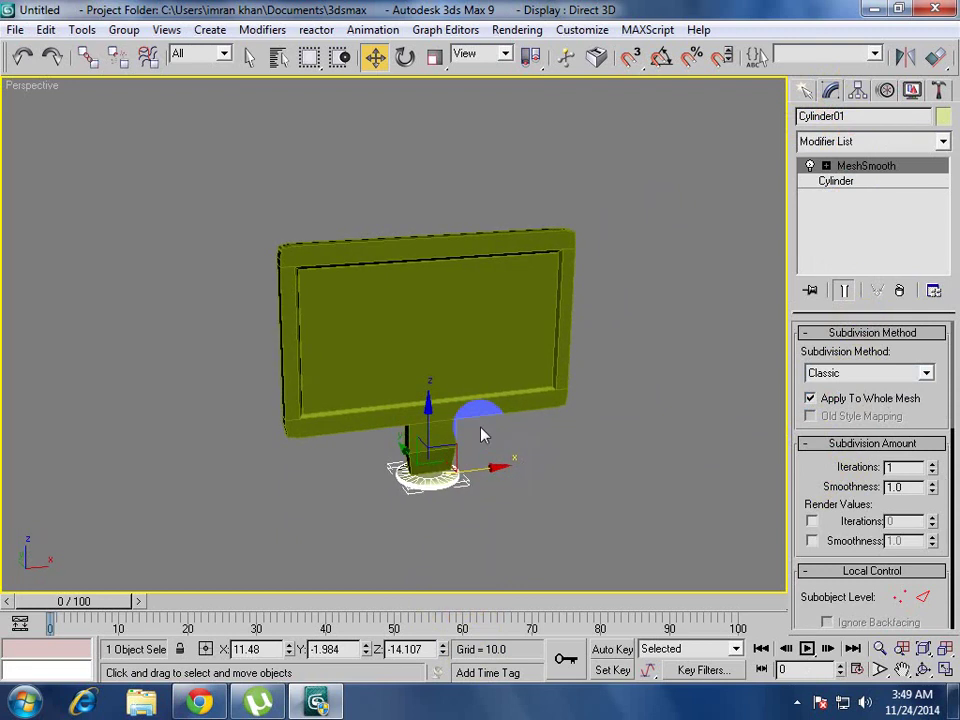
key(m)
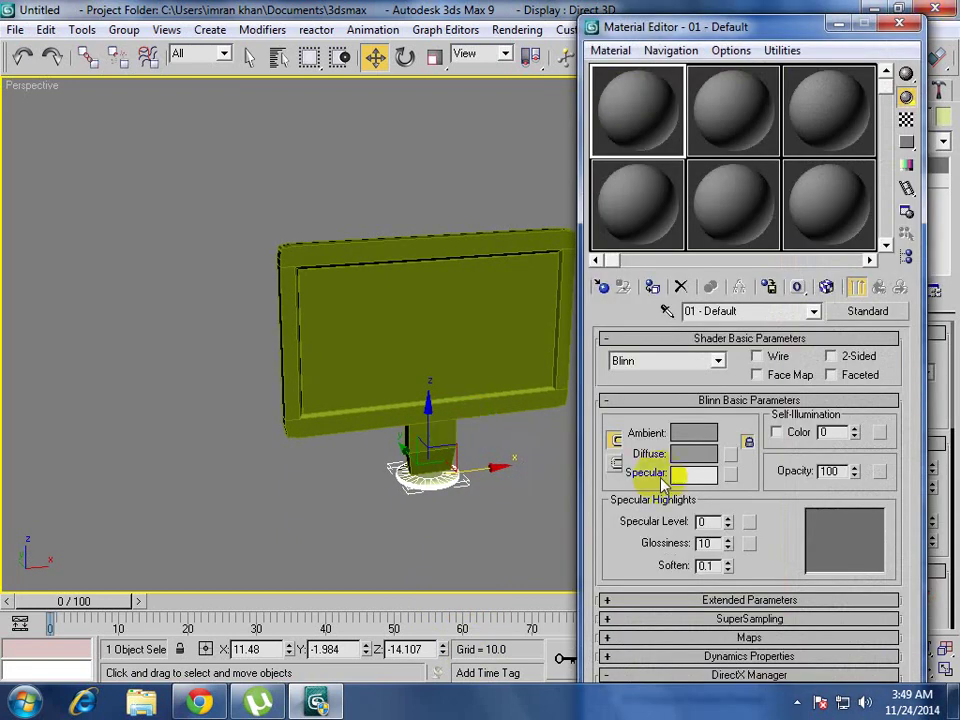
Make material 01 - Default an Architectural Plastic with dark grey diffuse 57.
click(865, 311)
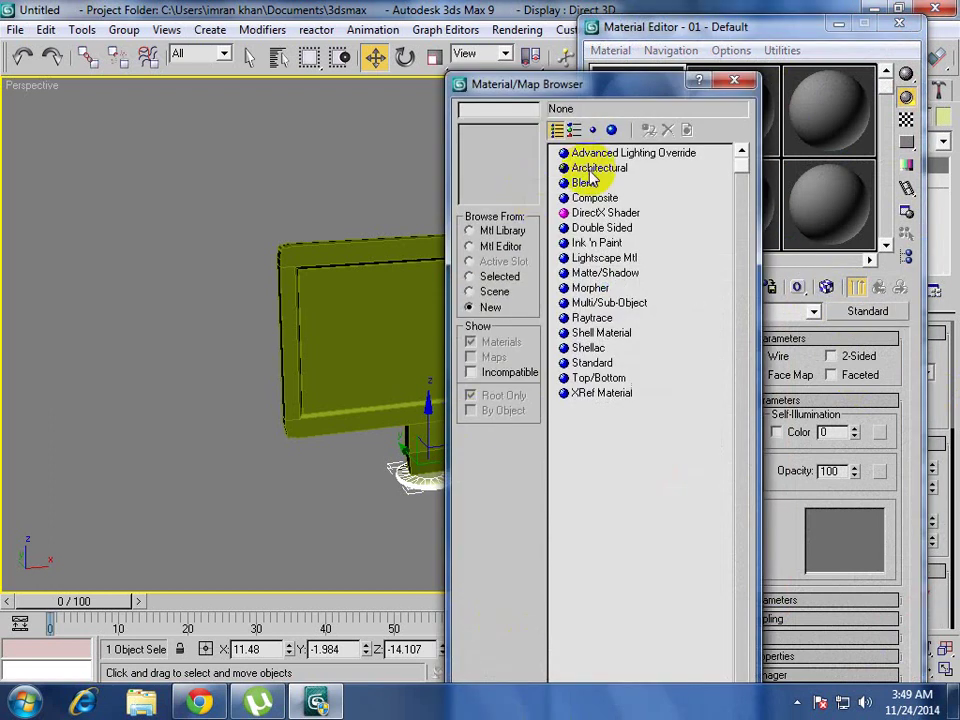
double_click(598, 168)
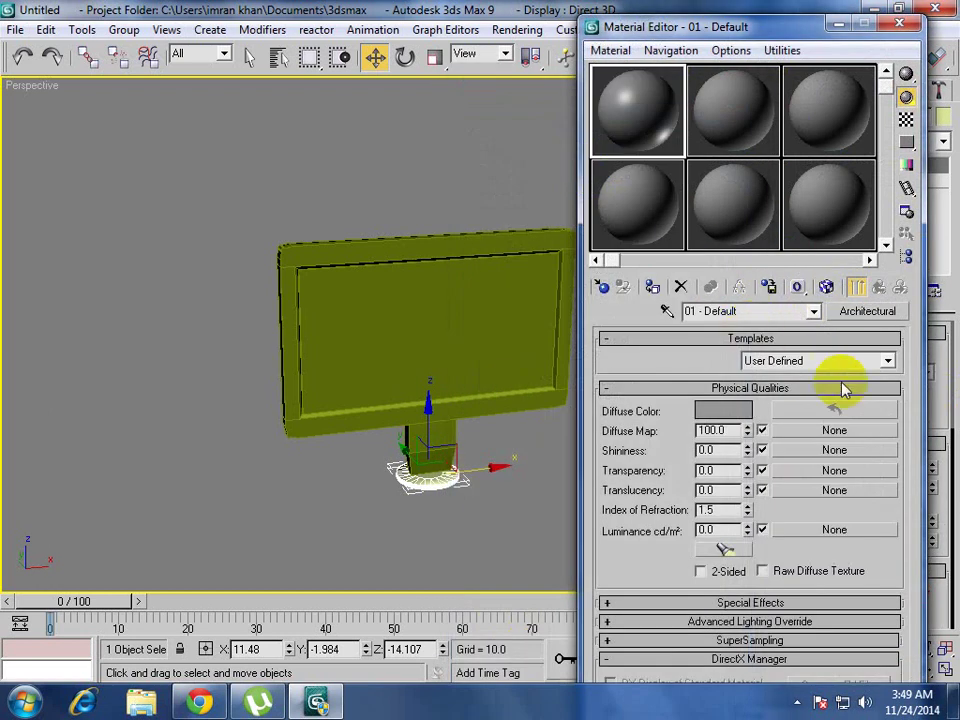
click(800, 368)
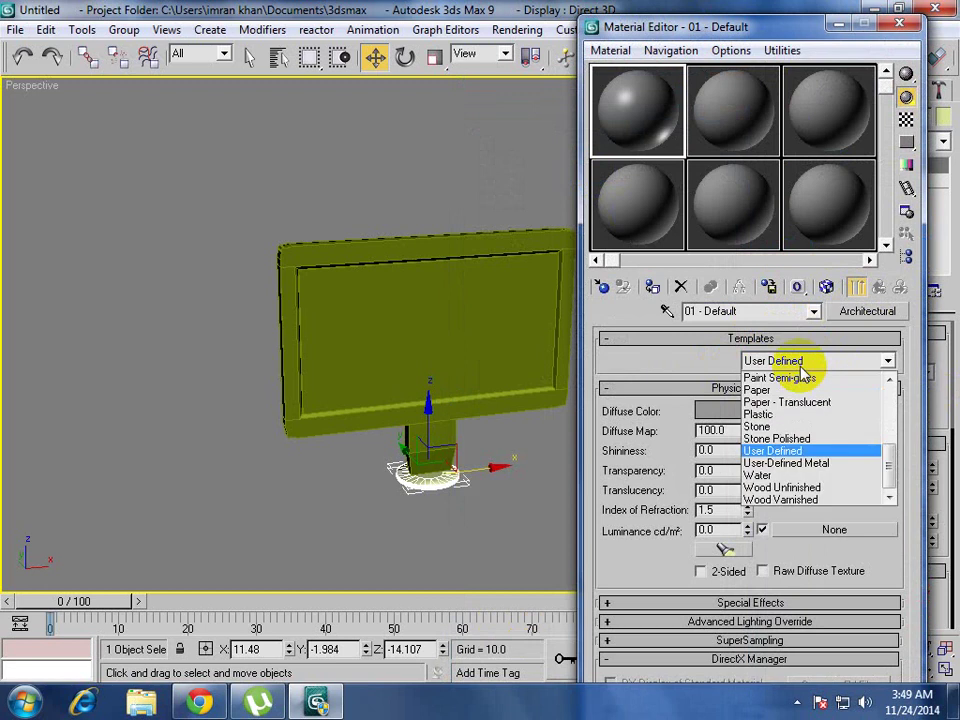
click(785, 414)
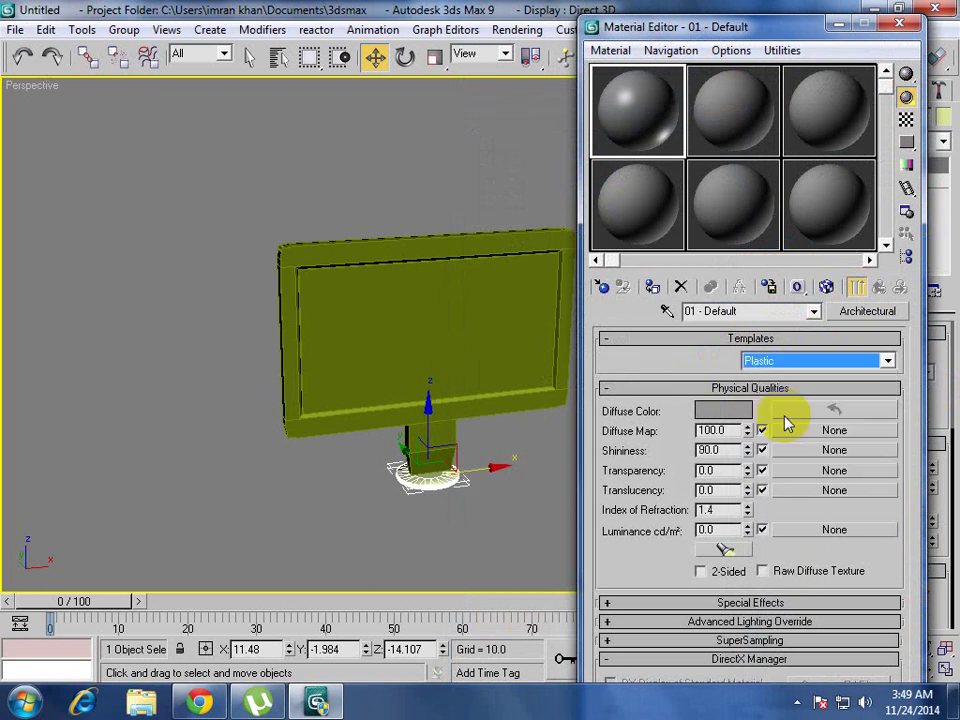
click(728, 412)
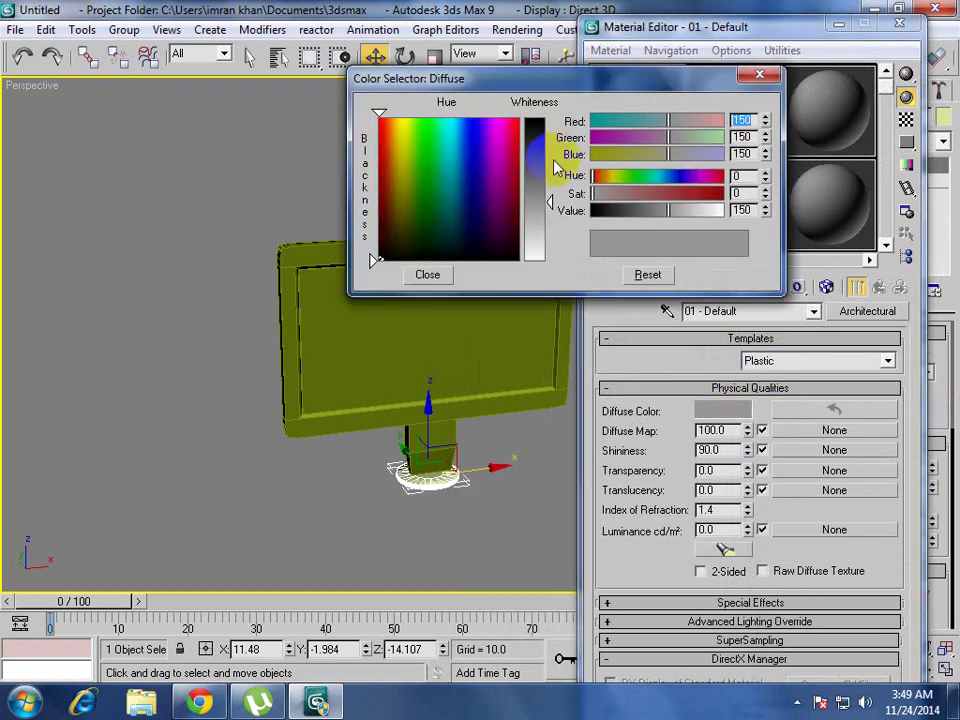
drag(546, 177, 549, 149)
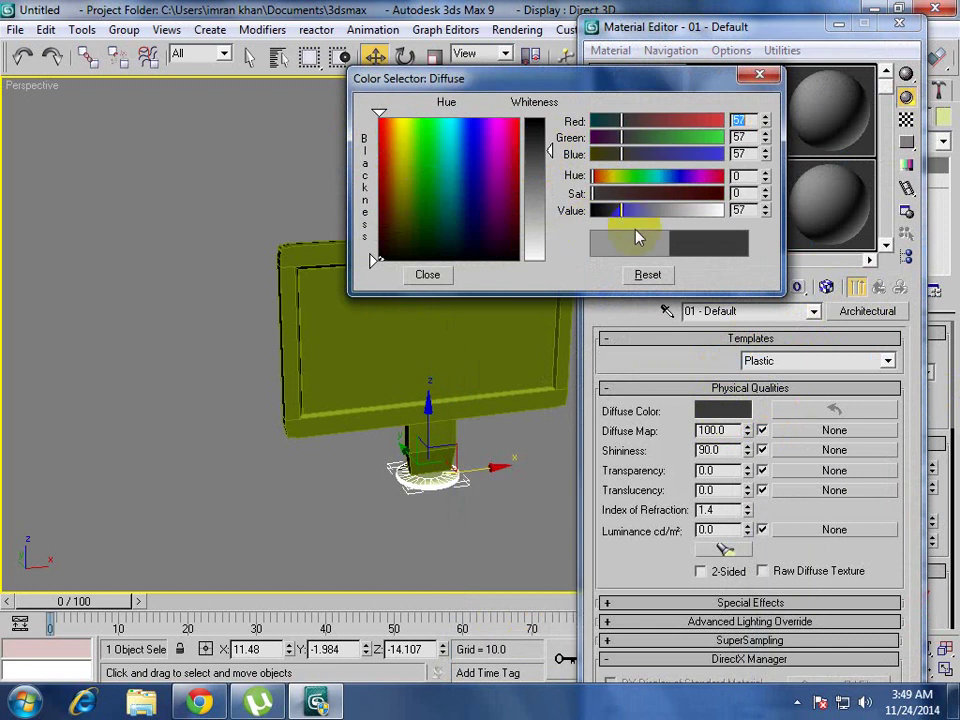
click(760, 77)
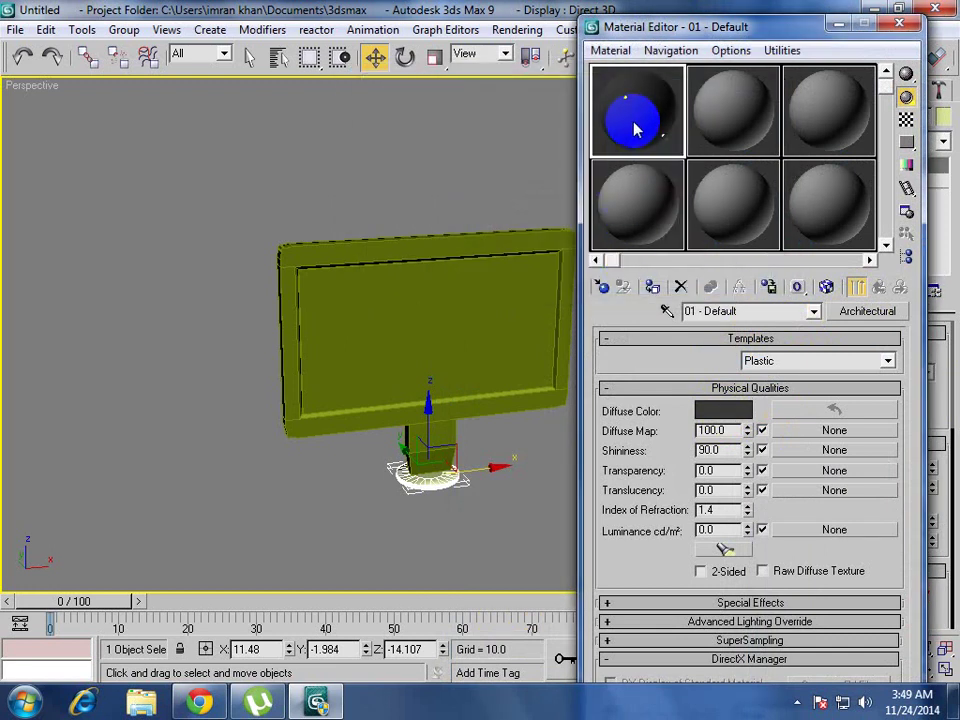
Apply the dark grey material to the monitor body and render a test.
mouse_move(643, 129)
mouse_down()
mouse_move(420, 480)
mouse_move(415, 472)
mouse_up()
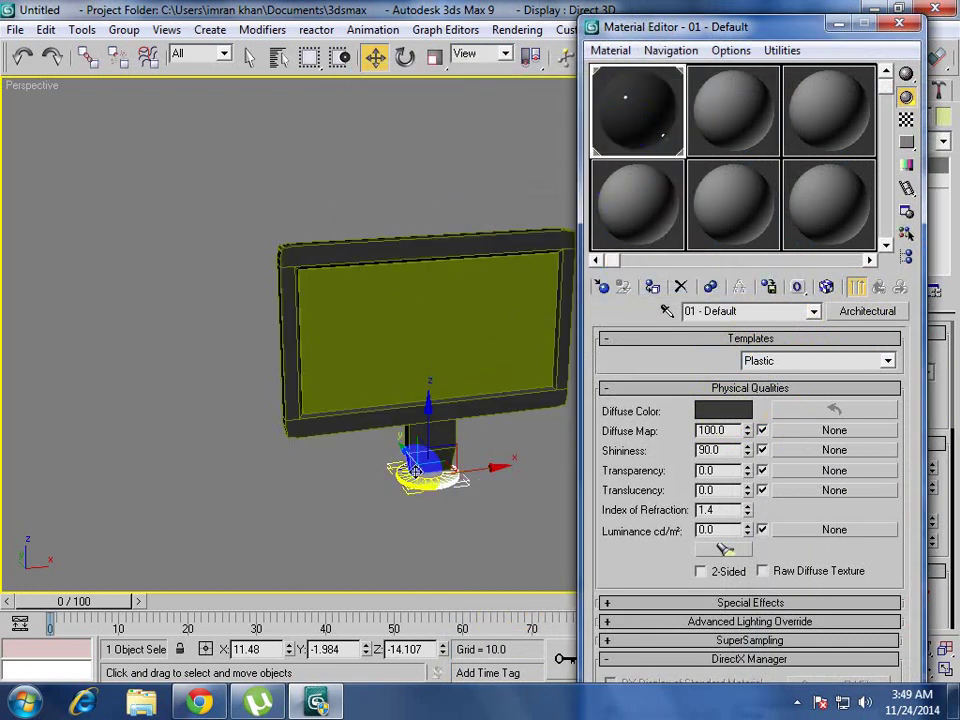
key(shift+q)
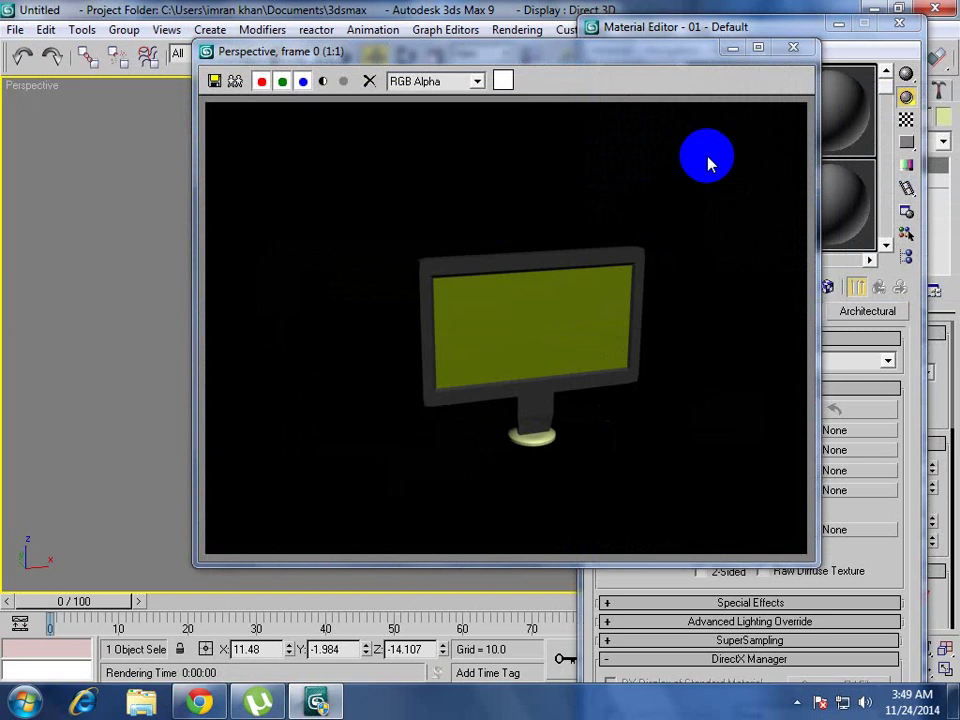
click(794, 47)
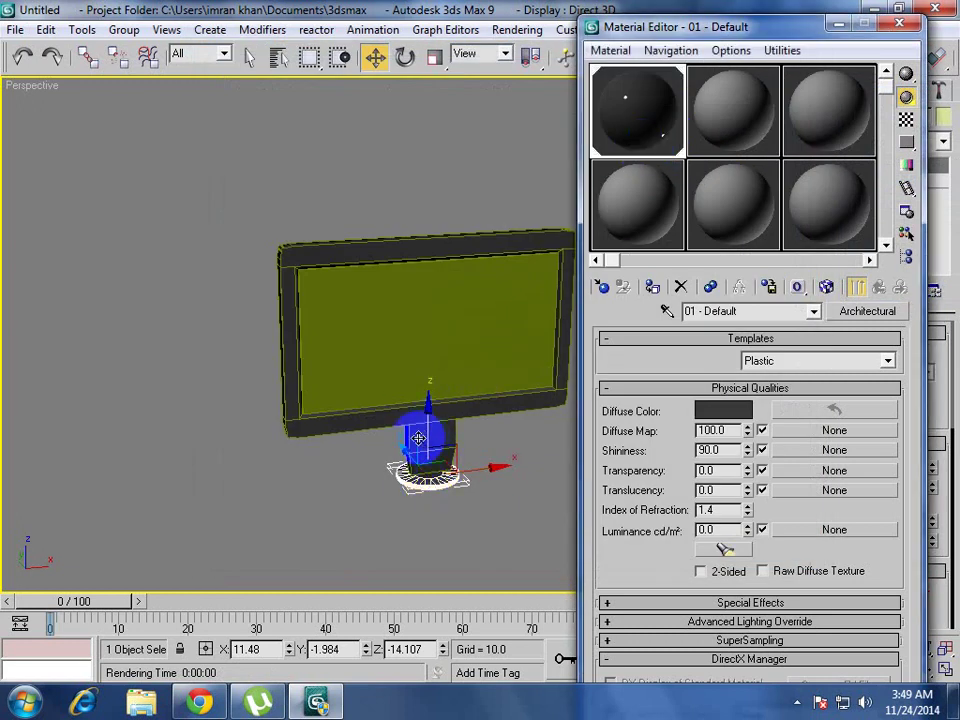
Give material 02 - Default a Chrysanthemum.jpg bitmap as its diffuse map.
click(731, 137)
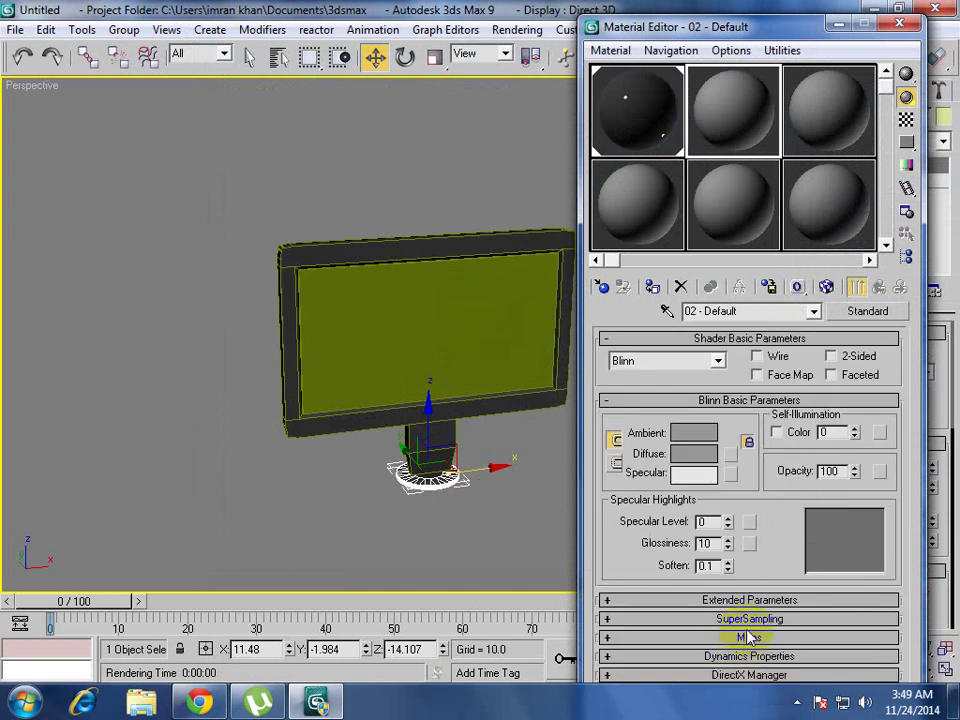
click(748, 638)
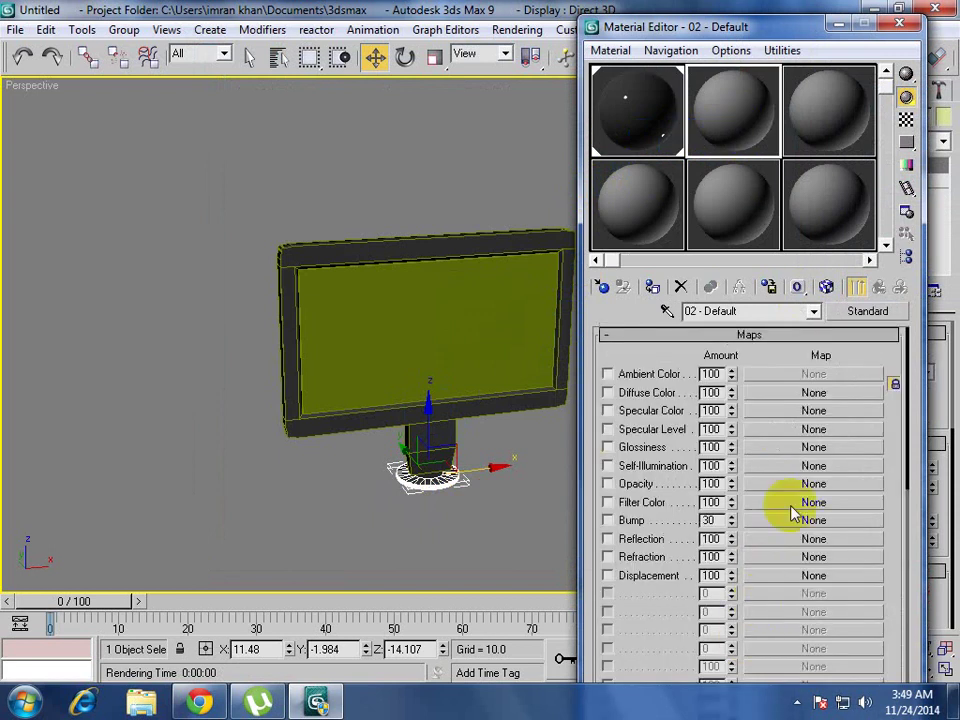
click(814, 393)
double_click(580, 150)
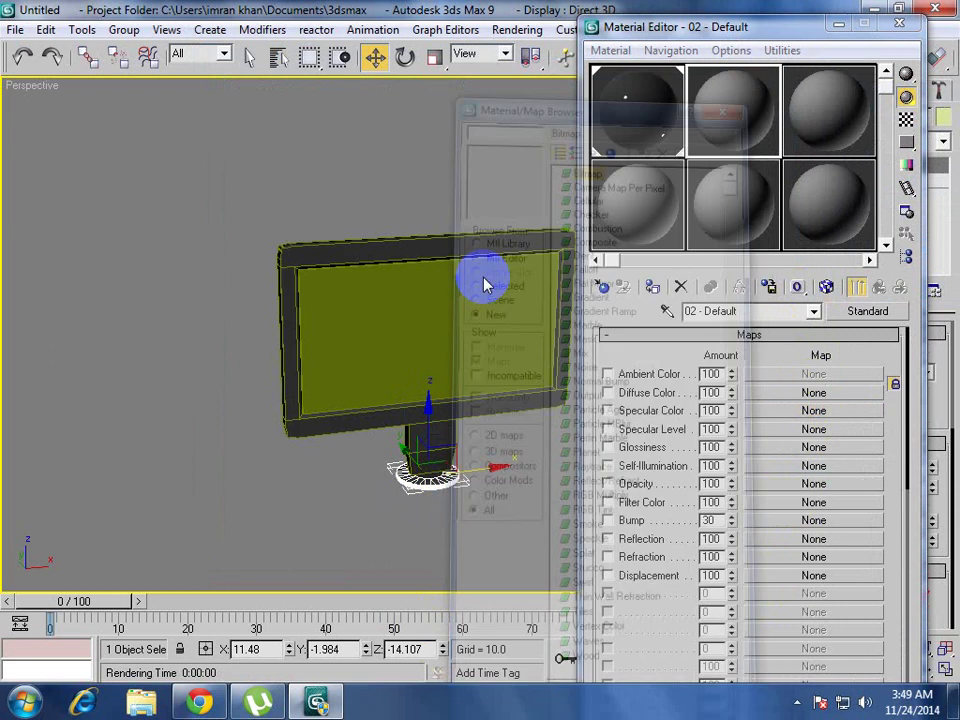
click(75, 198)
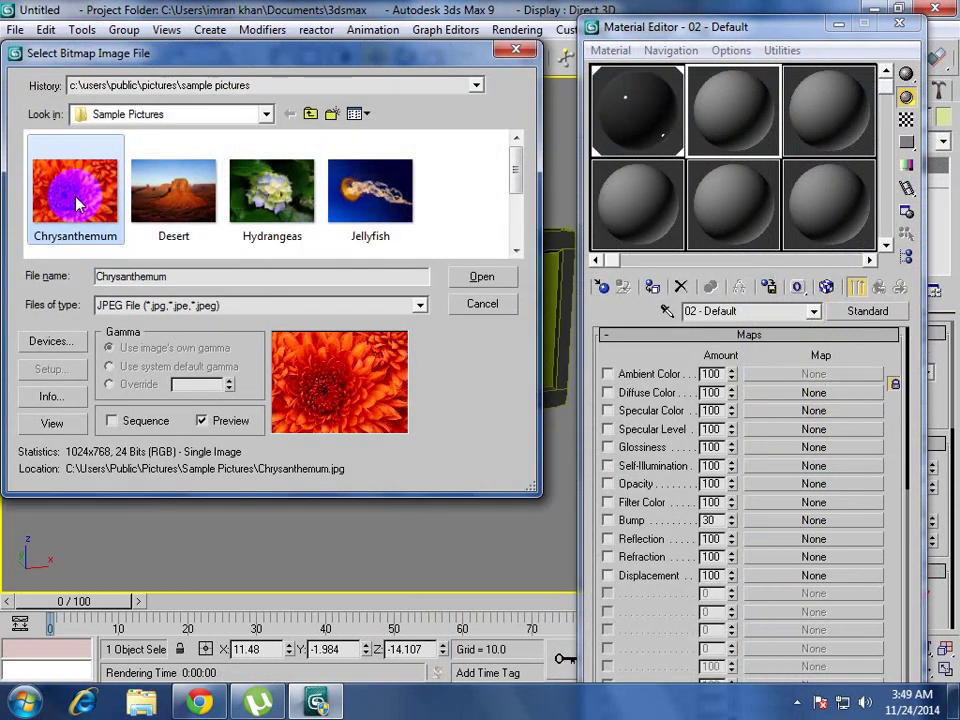
double_click(75, 198)
Apply the flower material to the monitor screen and show it in the viewport.
drag(707, 133, 424, 309)
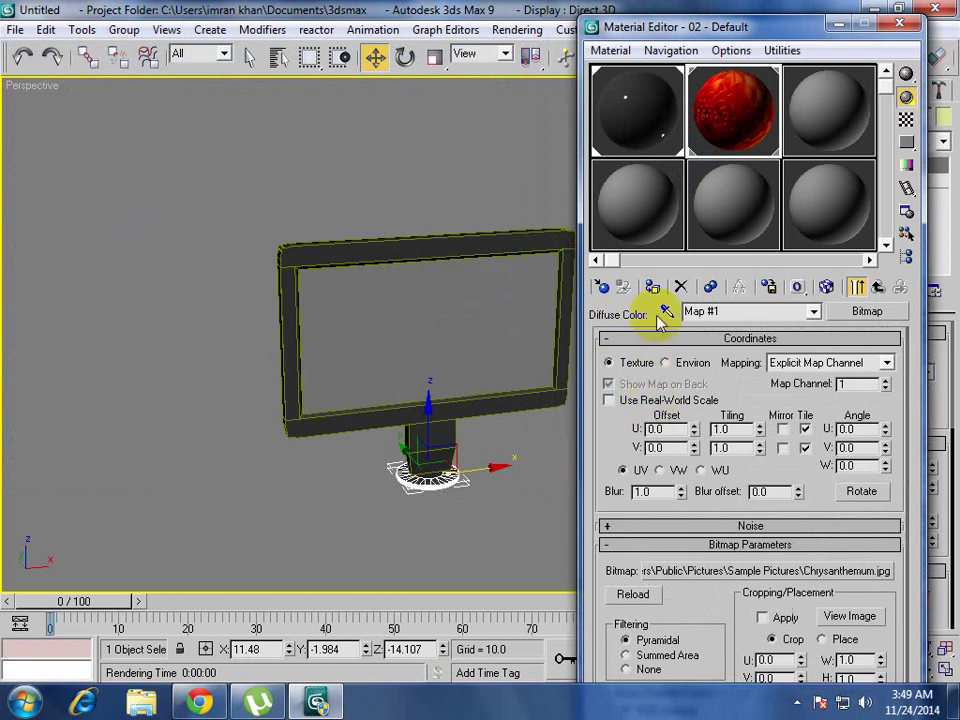
click(826, 287)
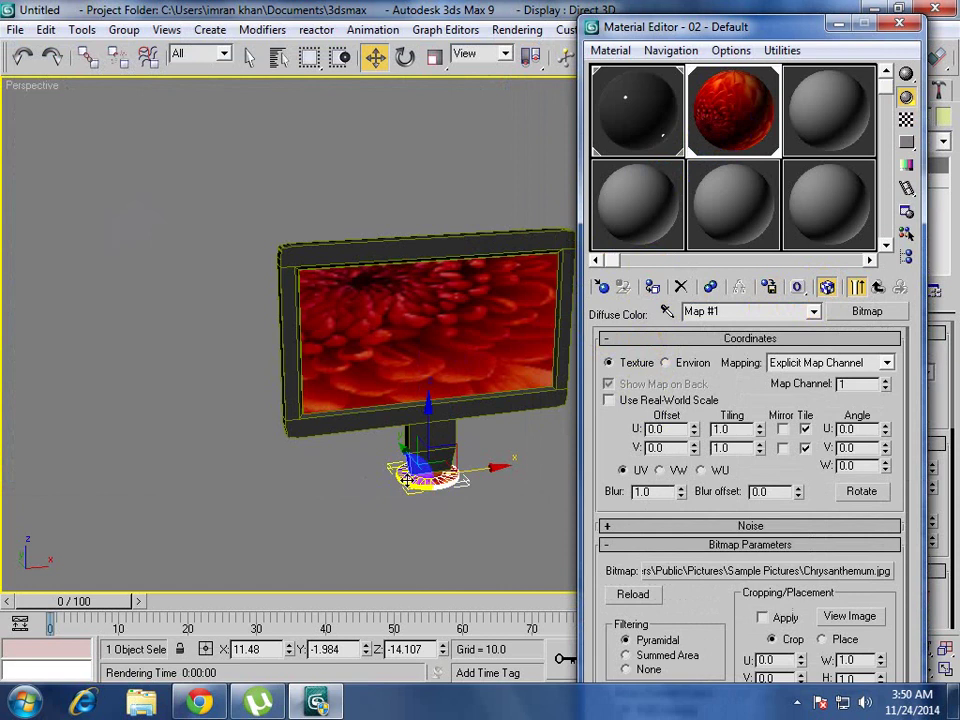
click(897, 24)
Render a test of the monitor with its flower screen.
middle_drag(493, 429, 490, 415)
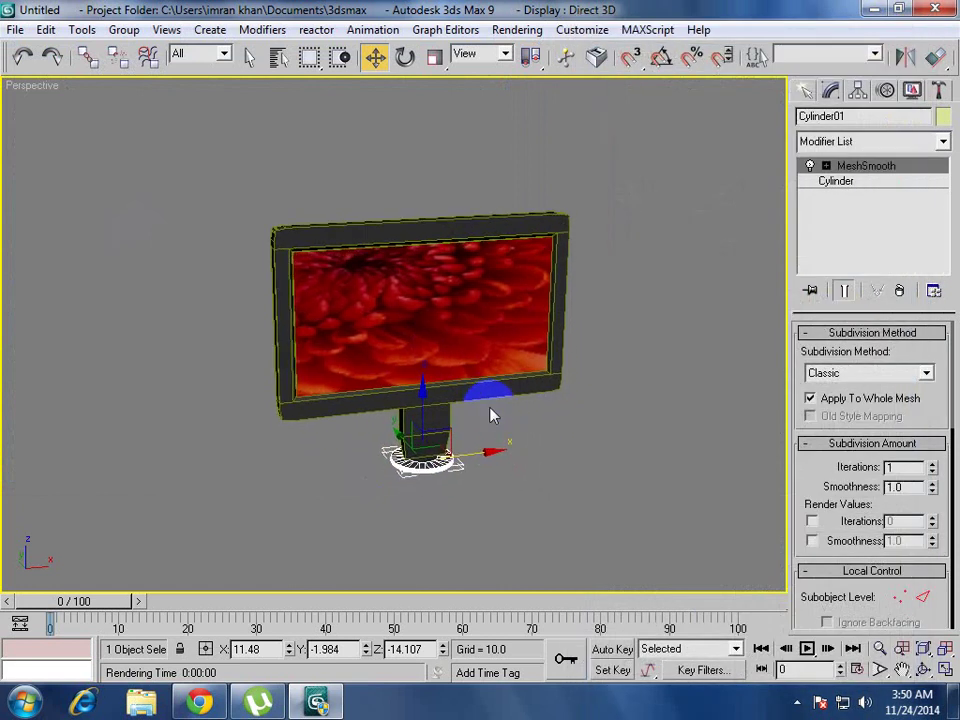
key(shift+q)
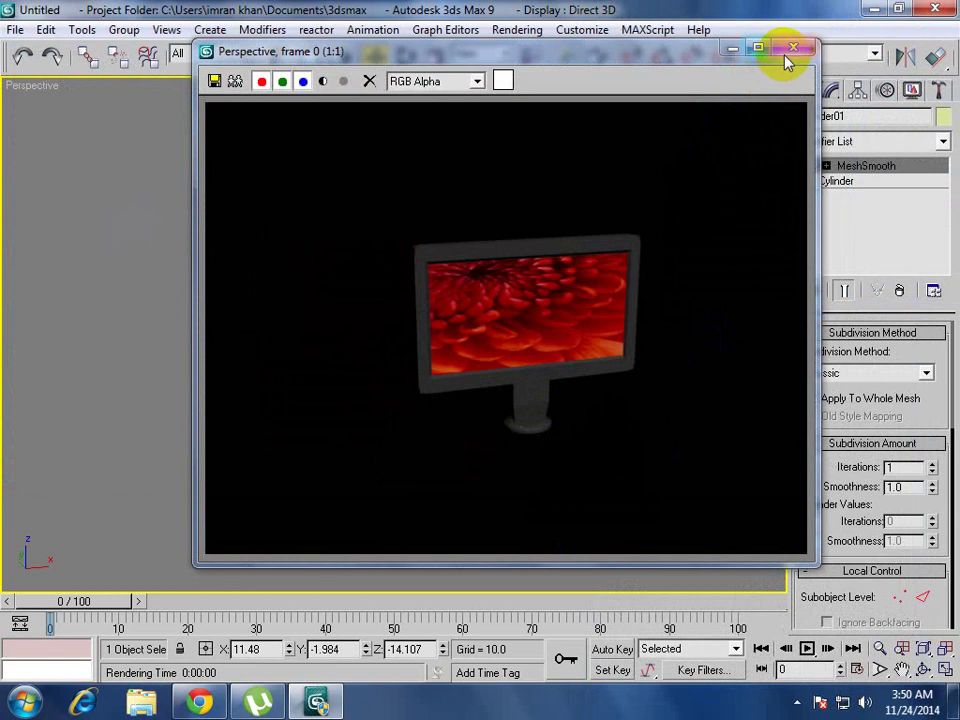
click(796, 49)
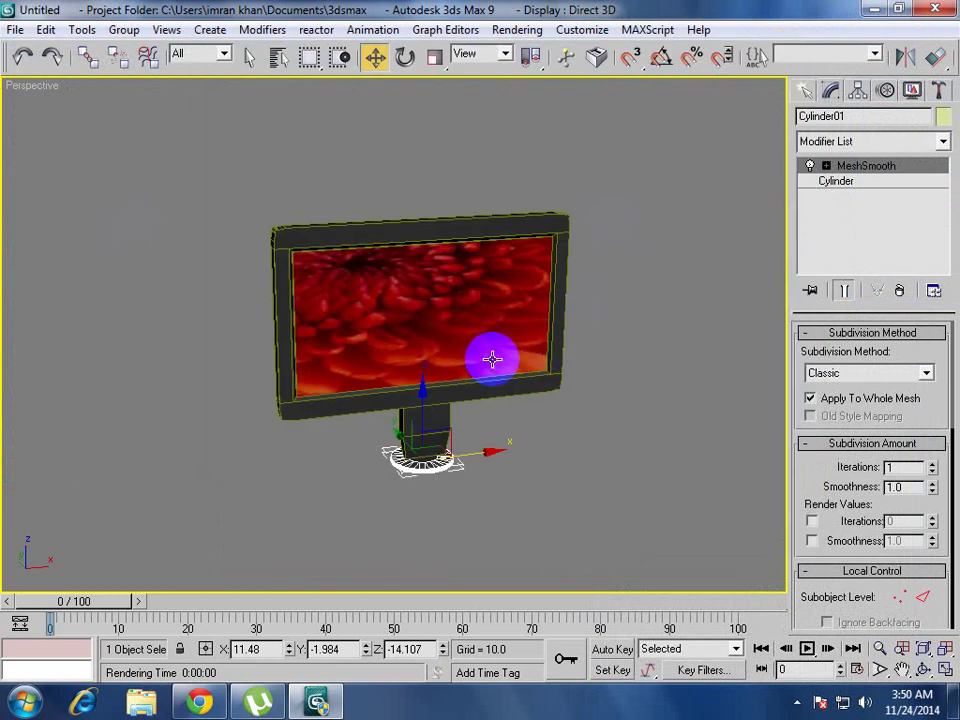
In Front view with the grid shown, move all three monitor parts up and left onto the origin.
key(g)
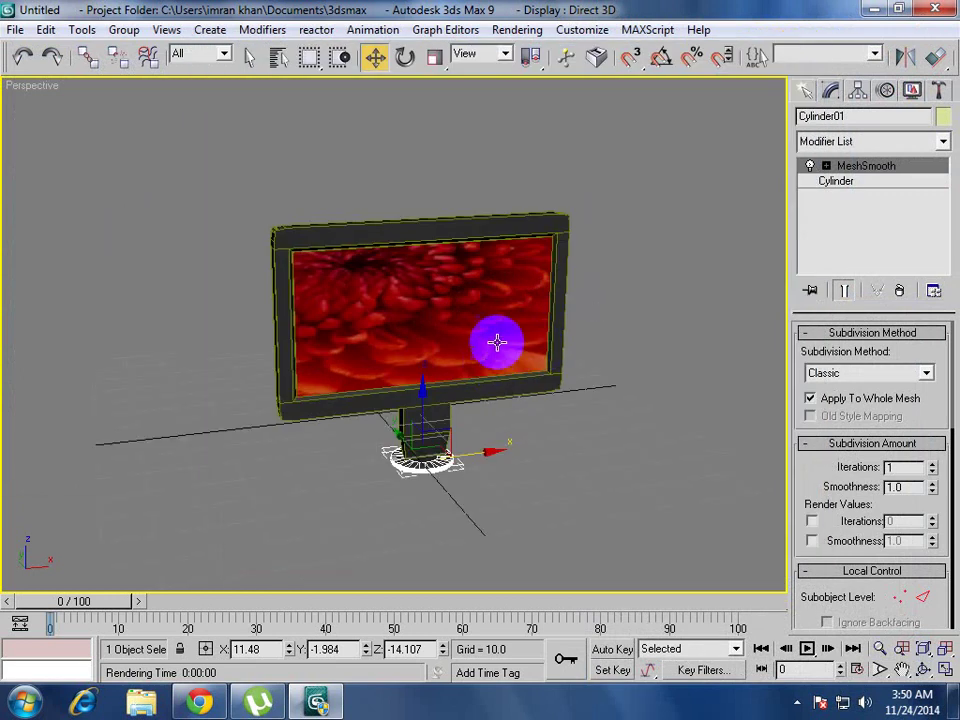
key(f)
key(t)
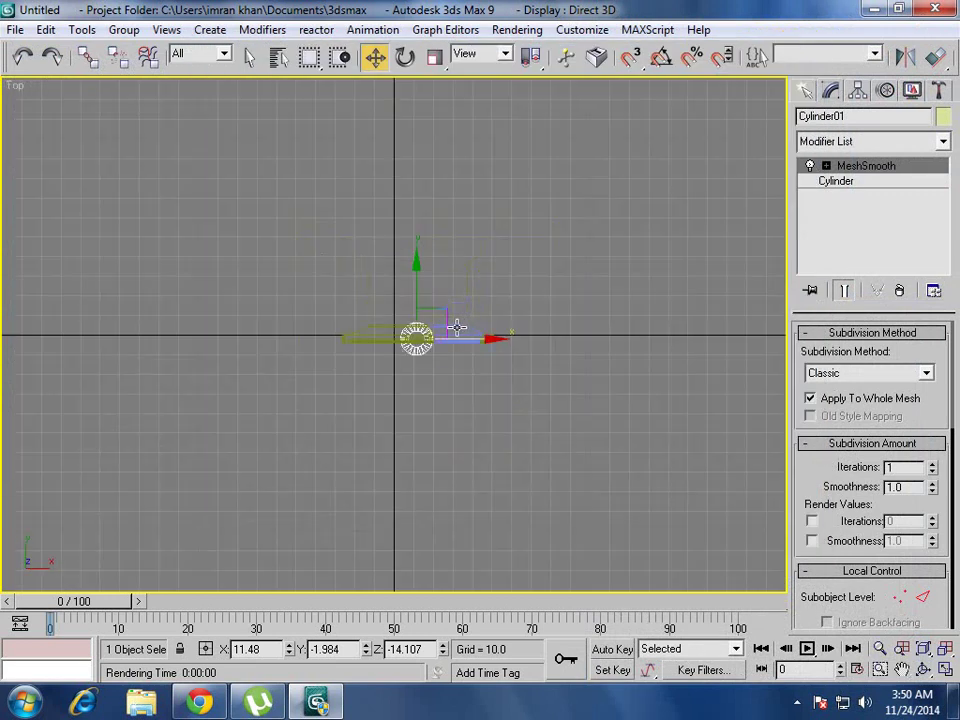
key(f)
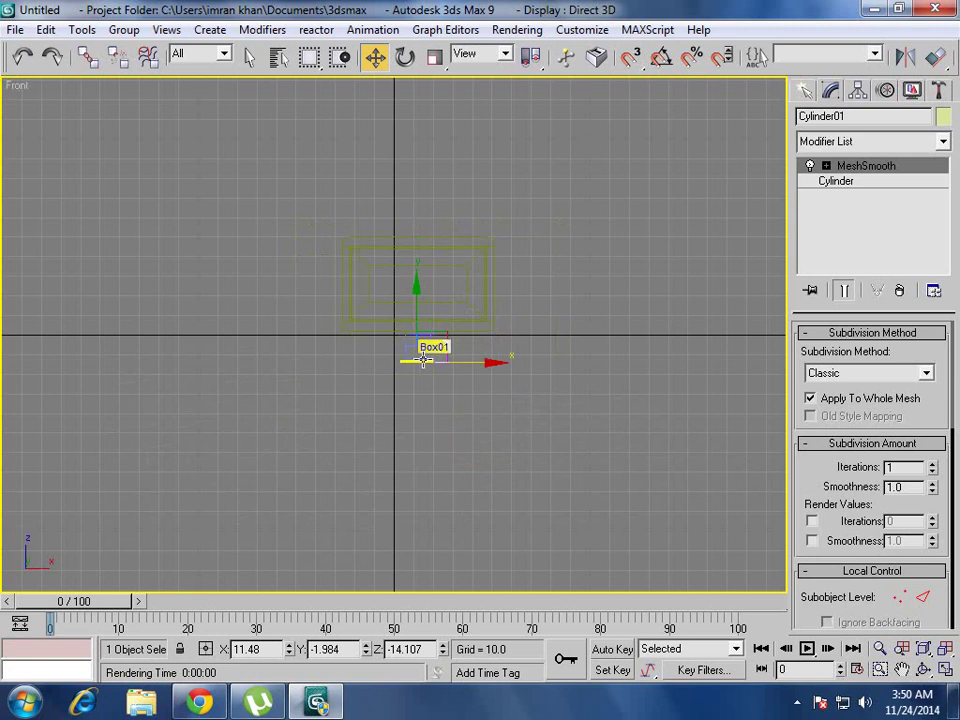
scroll(400, 362, up, 2)
scroll(400, 362, up, 2)
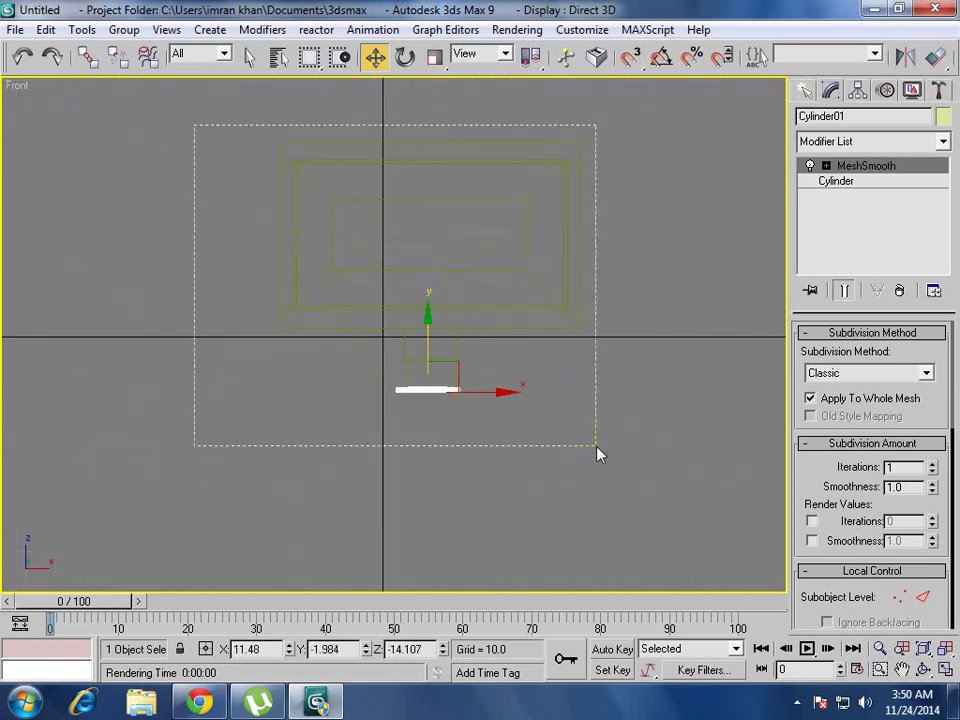
drag(597, 447, 597, 448)
drag(430, 243, 445, 184)
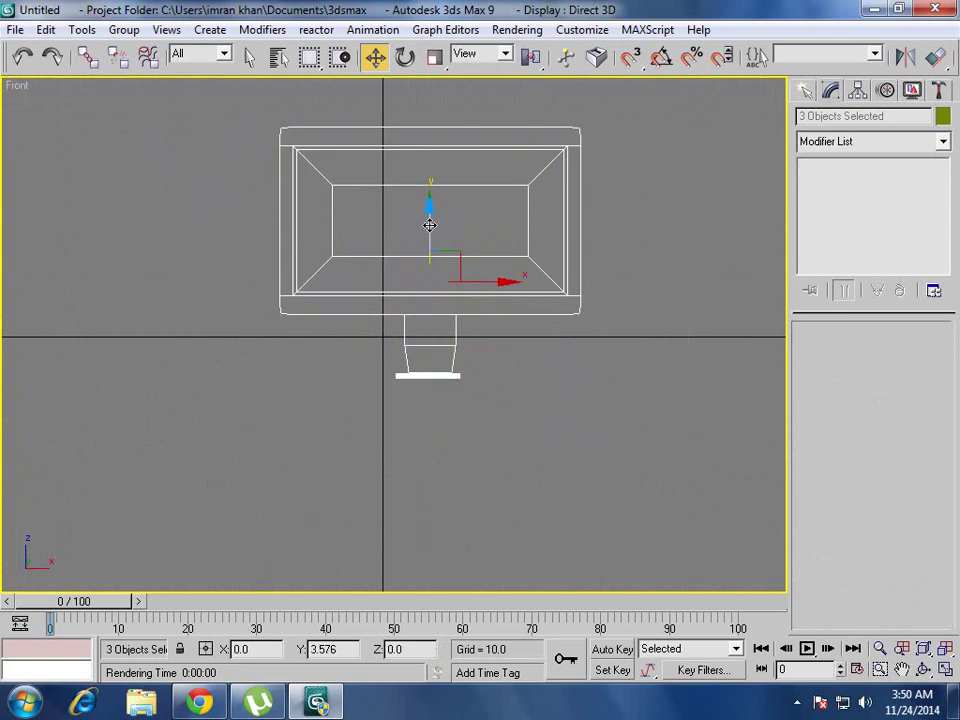
drag(502, 234, 456, 236)
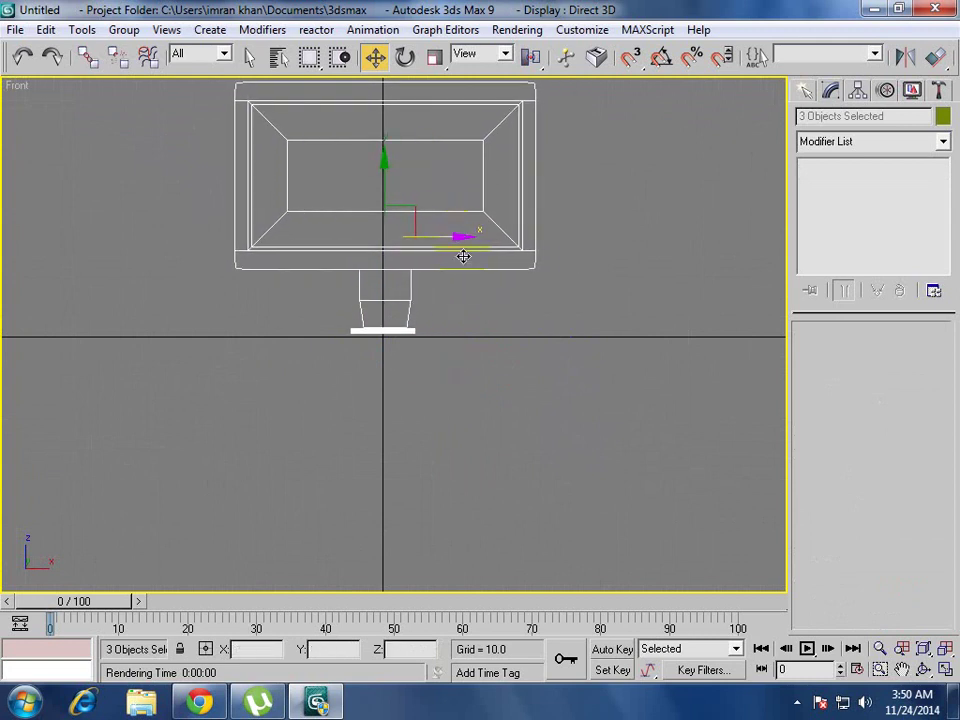
In Top view, draw a large plane, Plane01 (226.316 by 359.809), beneath the monitor.
key(t)
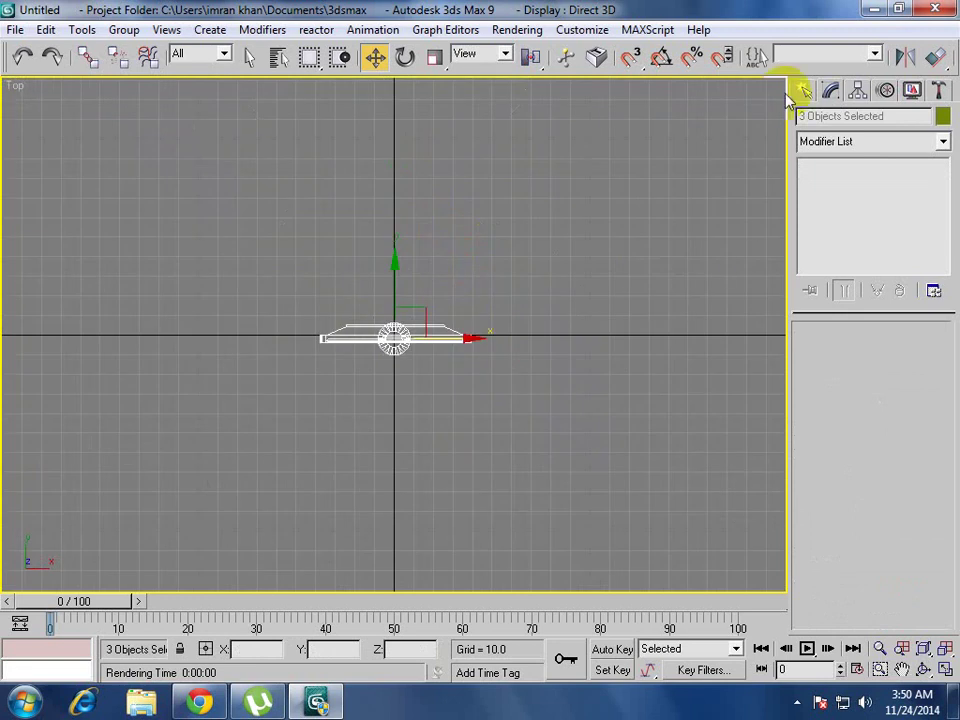
click(806, 91)
click(910, 289)
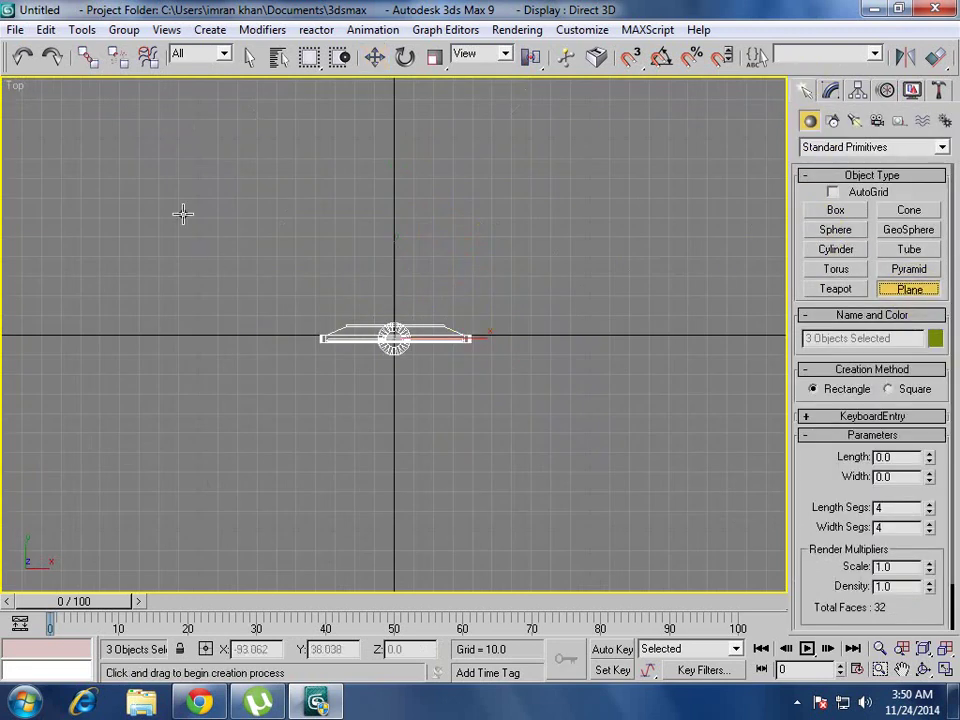
drag(48, 130, 753, 573)
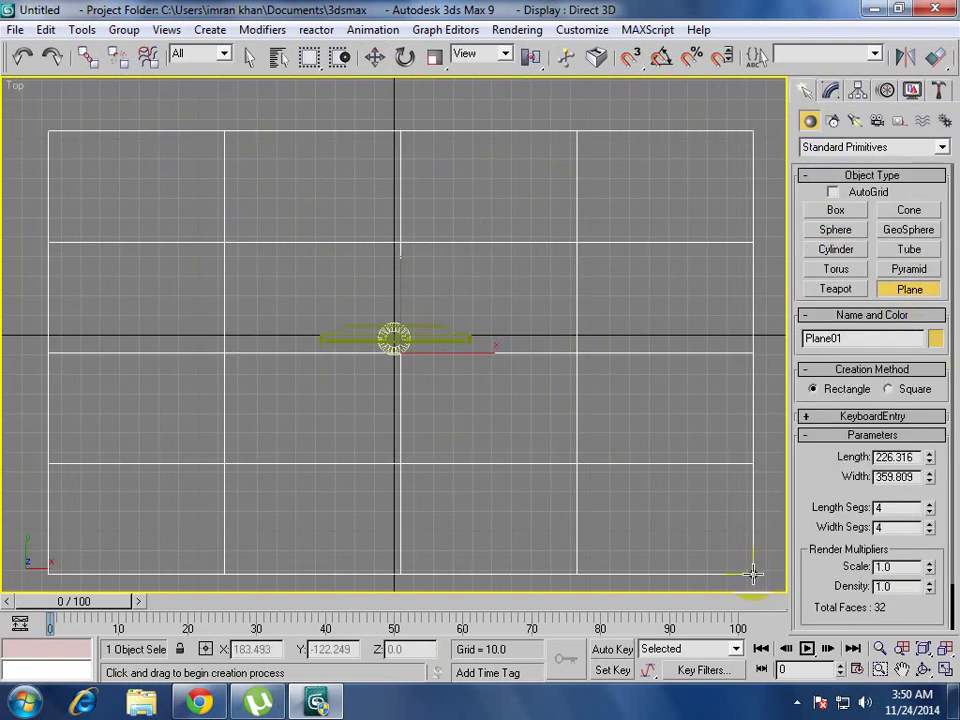
Make the plane white and render a preview of the Perspective view.
key(p)
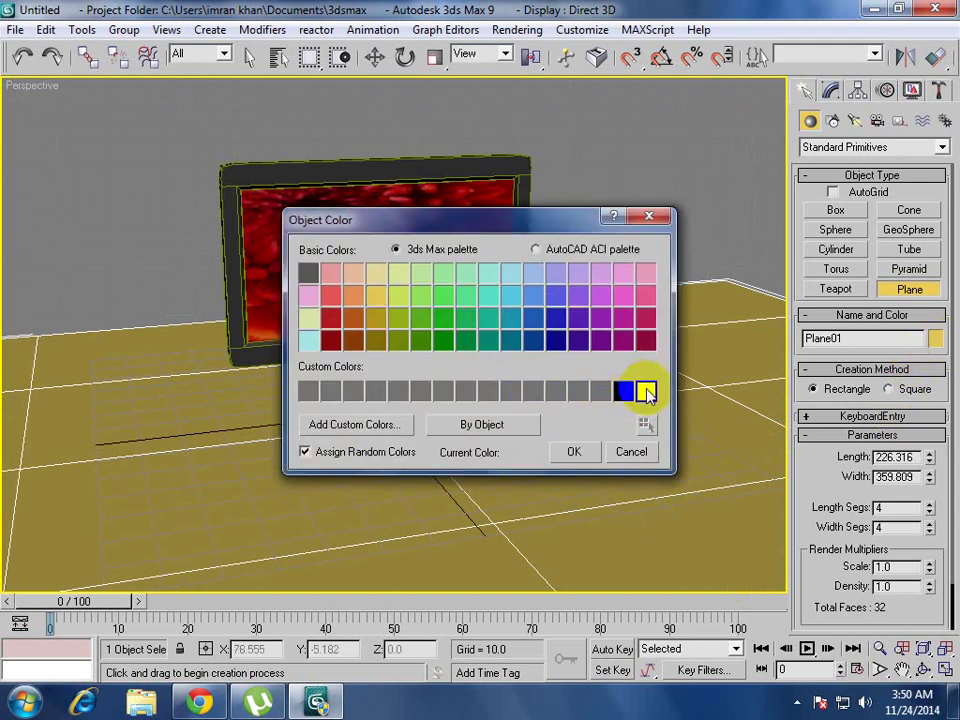
click(574, 451)
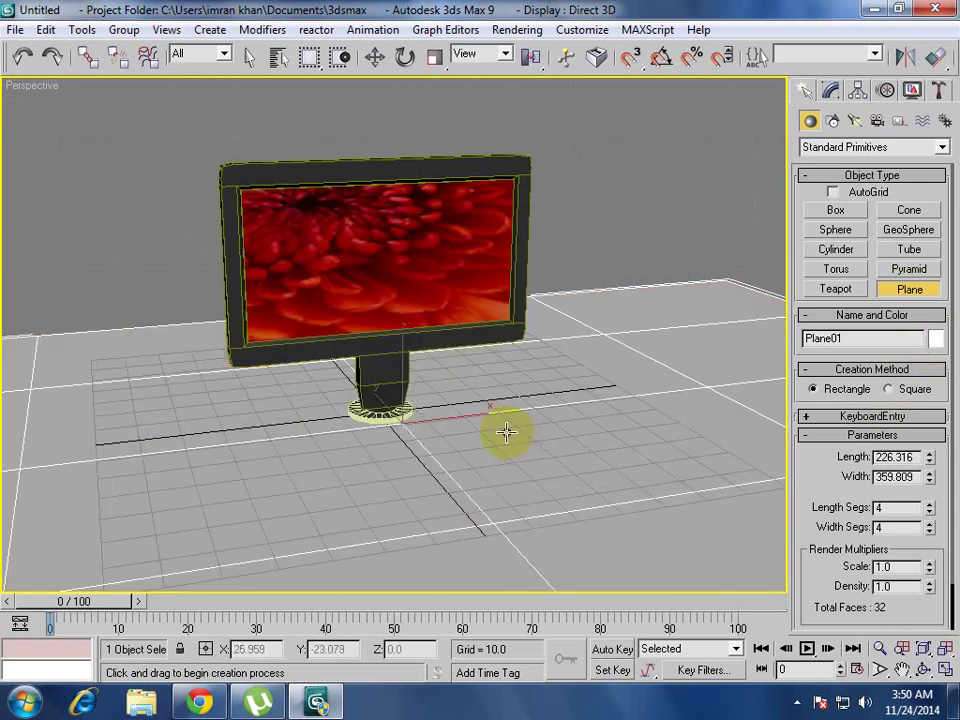
key(shift+q)
click(793, 45)
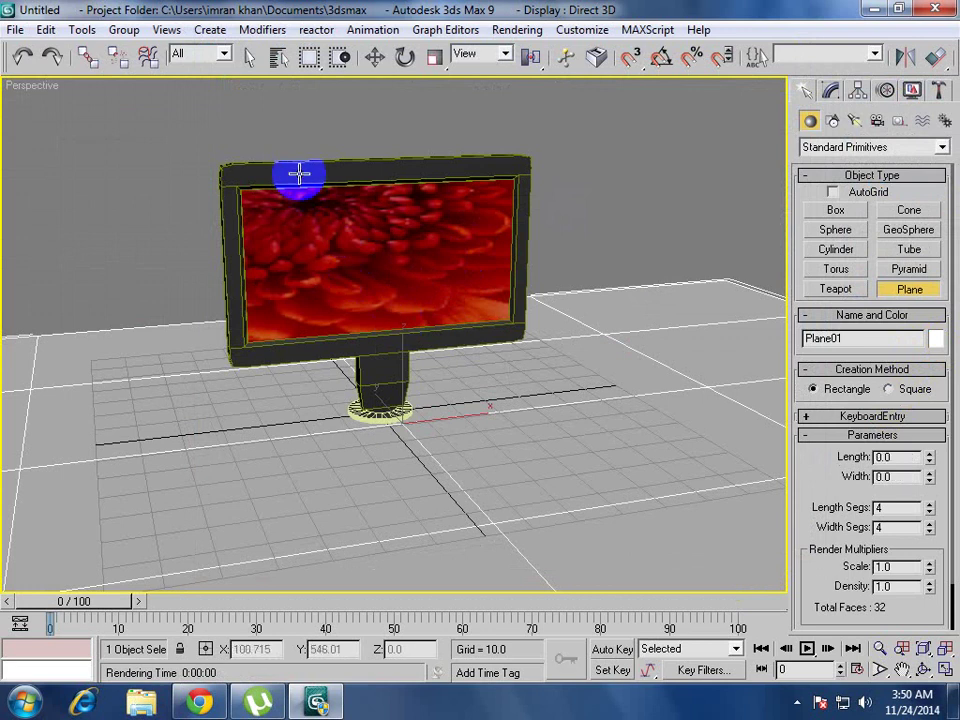
Select the monitor's frame, screen and stand parts, cancelling two accidental moves.
right_click(385, 400)
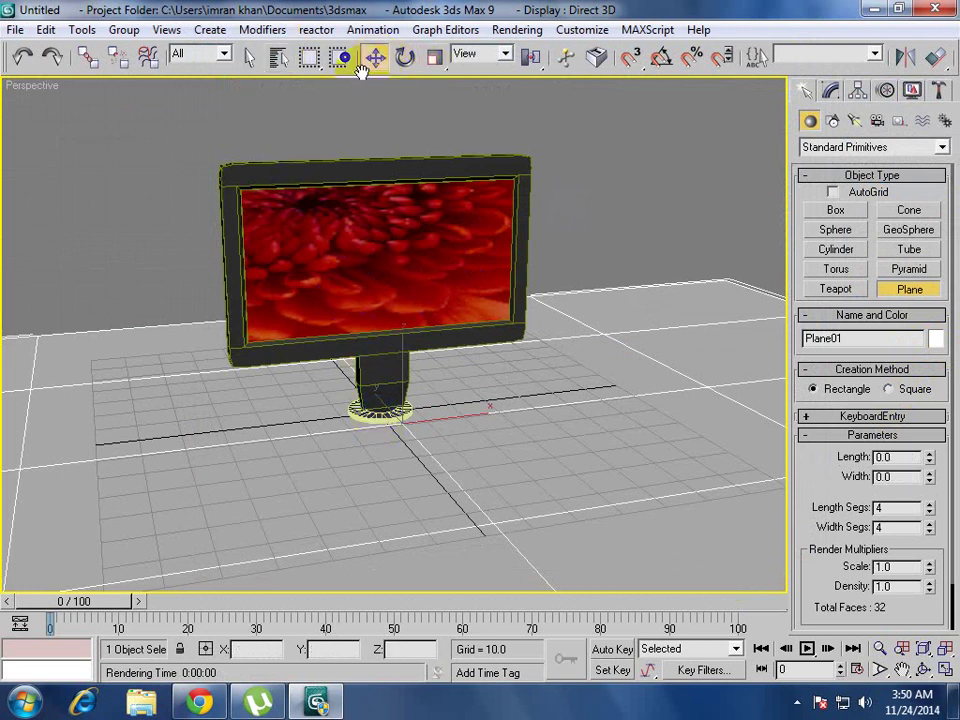
click(328, 264)
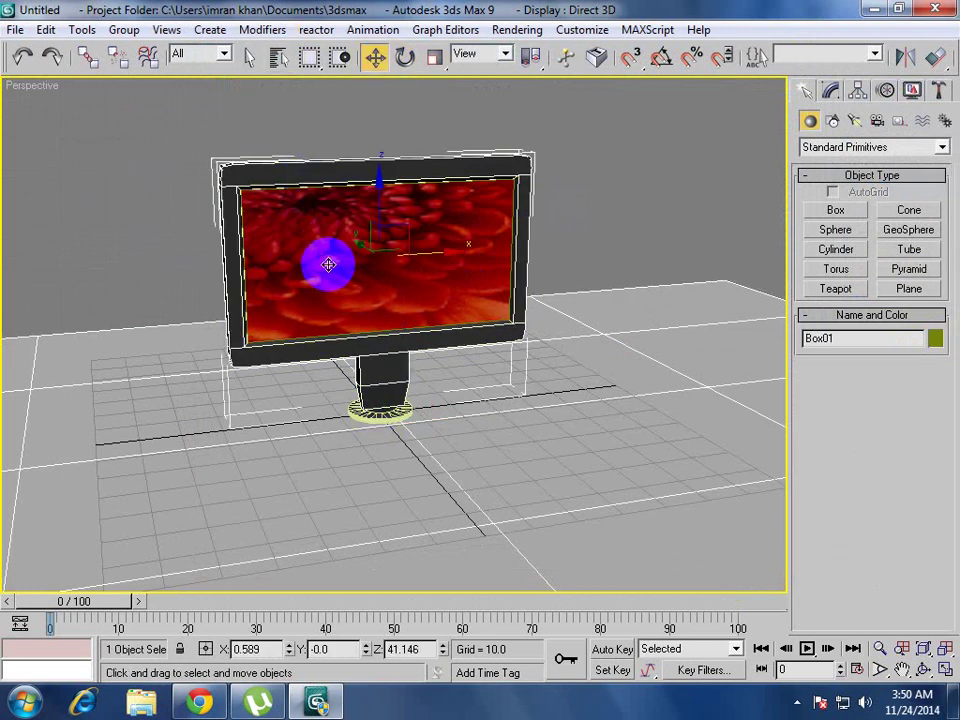
click(370, 395)
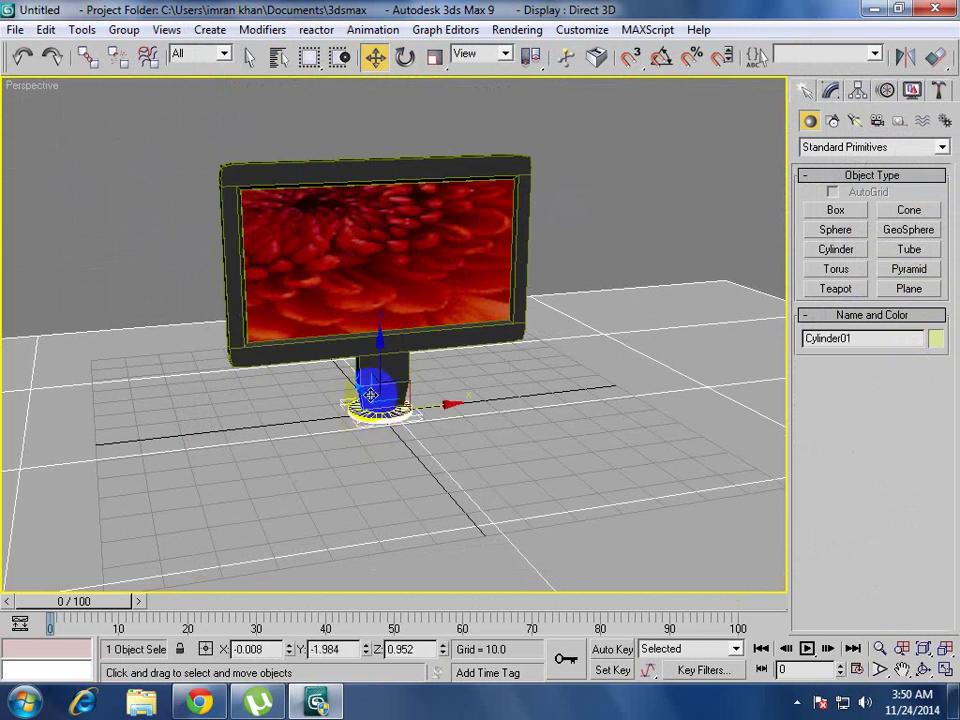
ctrl+click(317, 349)
alt+click(367, 267)
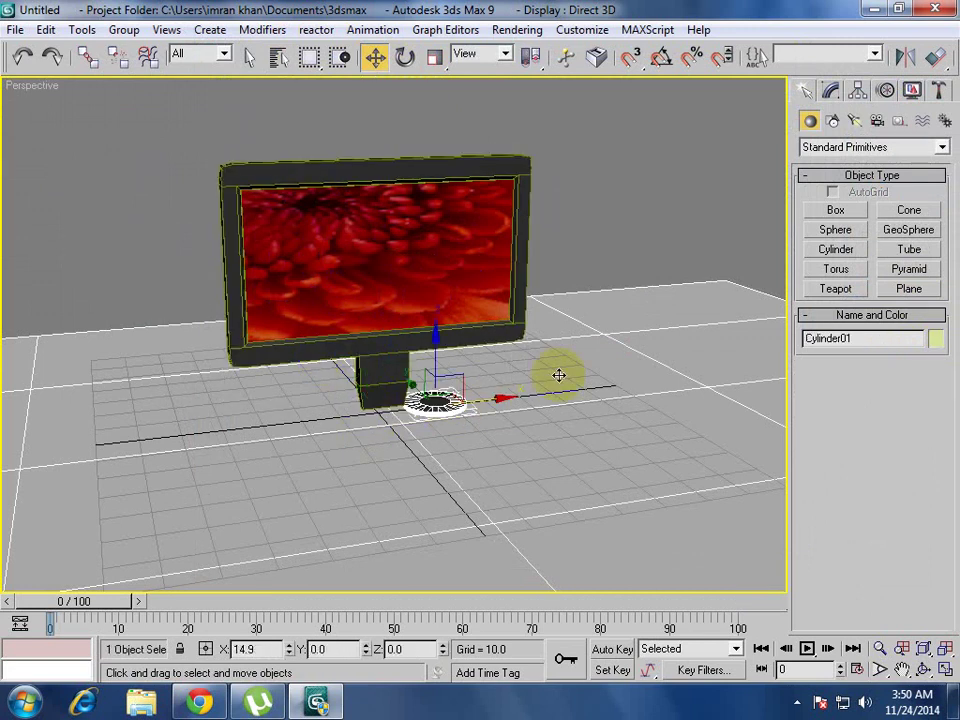
drag(446, 405, 424, 390)
right_click(430, 395)
ctrl+click(342, 352)
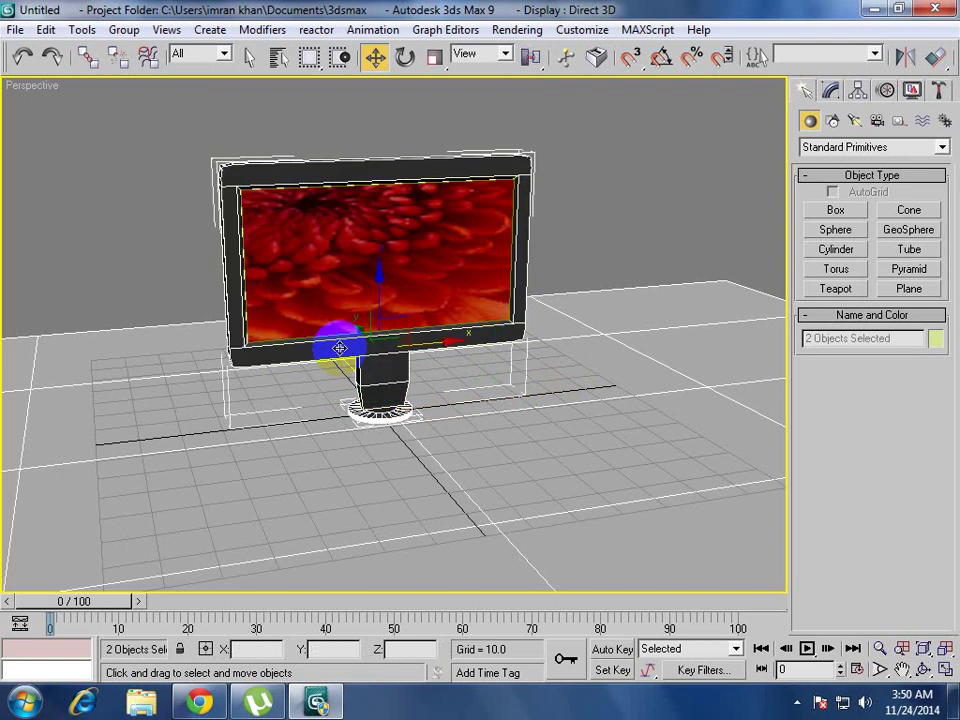
alt+click(328, 251)
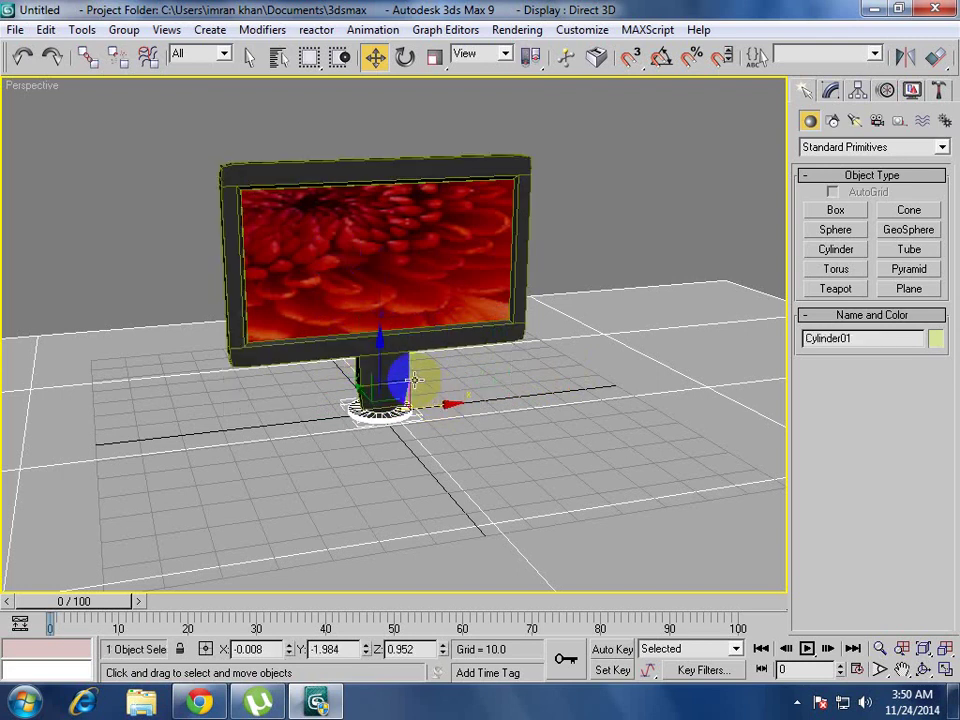
ctrl+click(380, 363)
drag(437, 343, 450, 354)
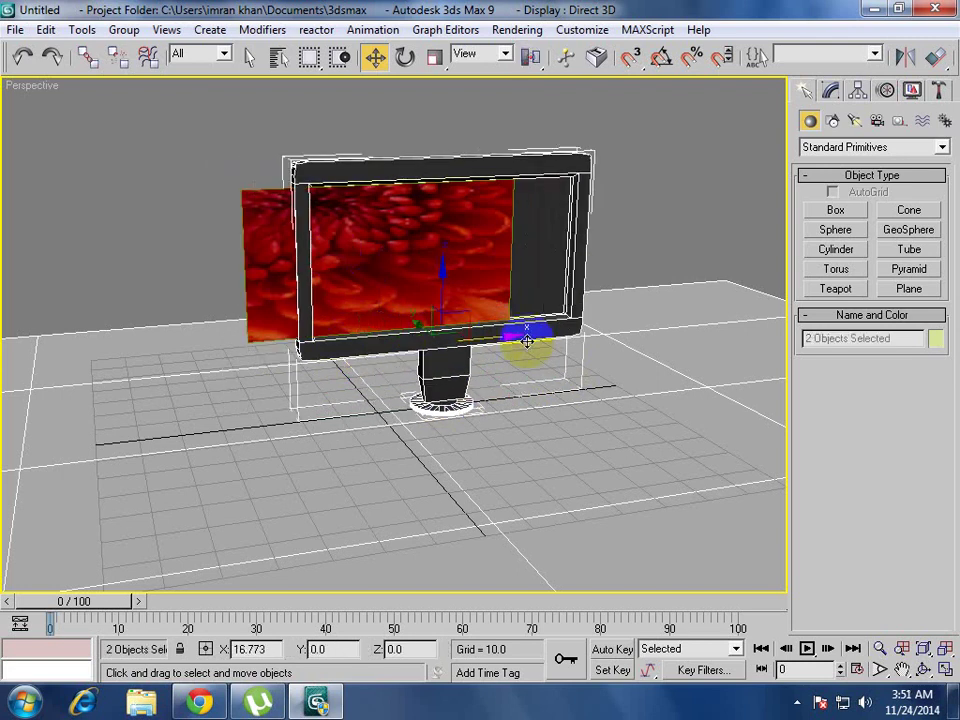
right_click(452, 330)
Reselect the whole monitor, including stand base and stand, and slide it to the left.
alt+click(433, 246)
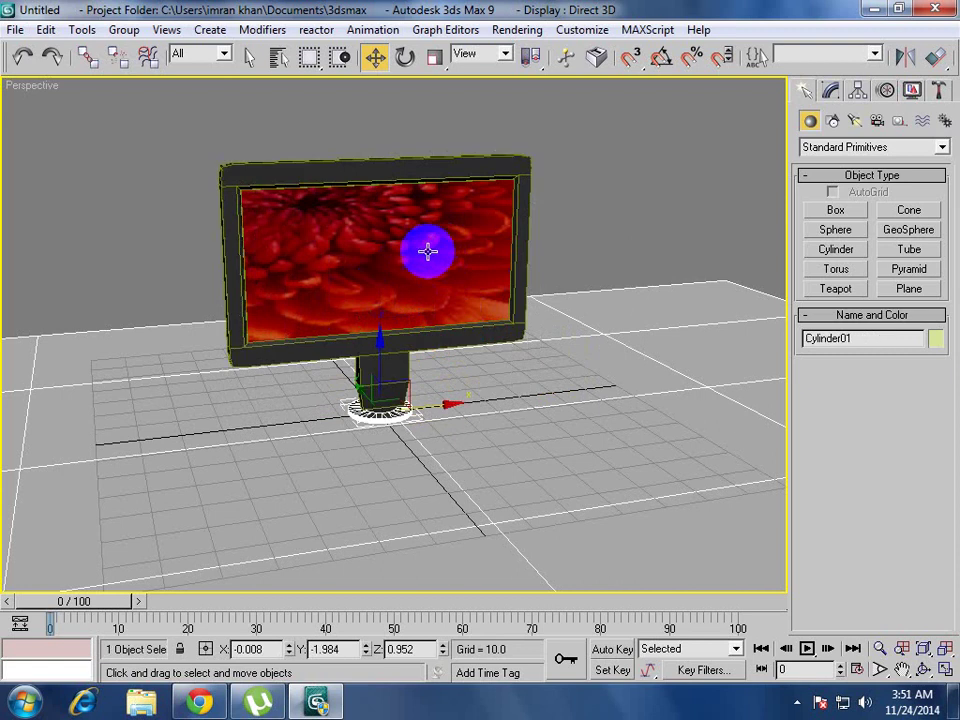
click(330, 300)
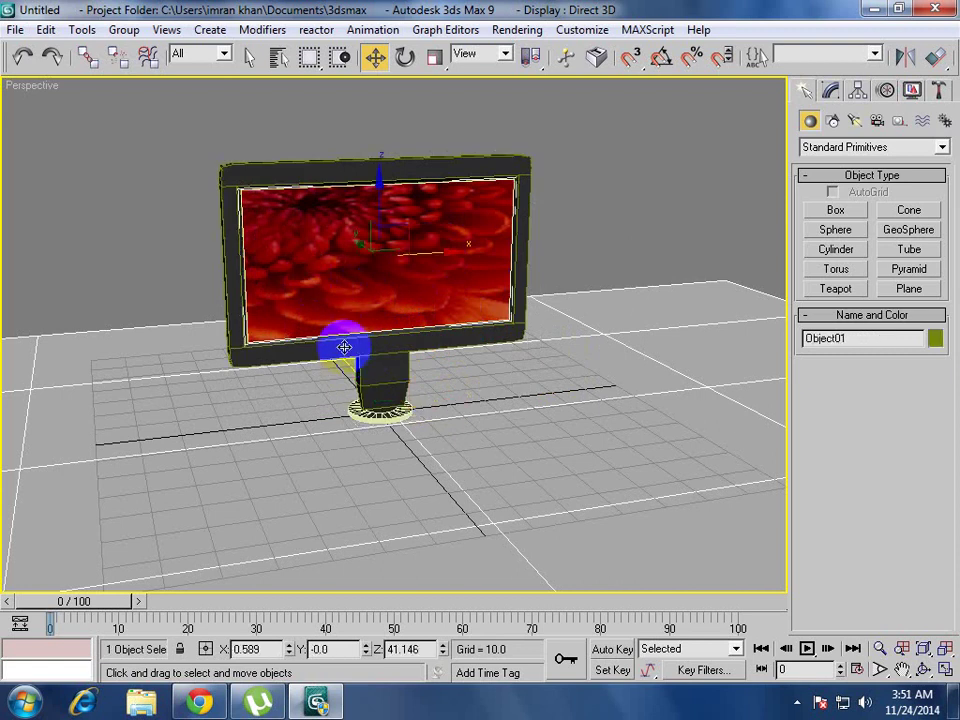
ctrl+click(380, 403)
ctrl+click(480, 316)
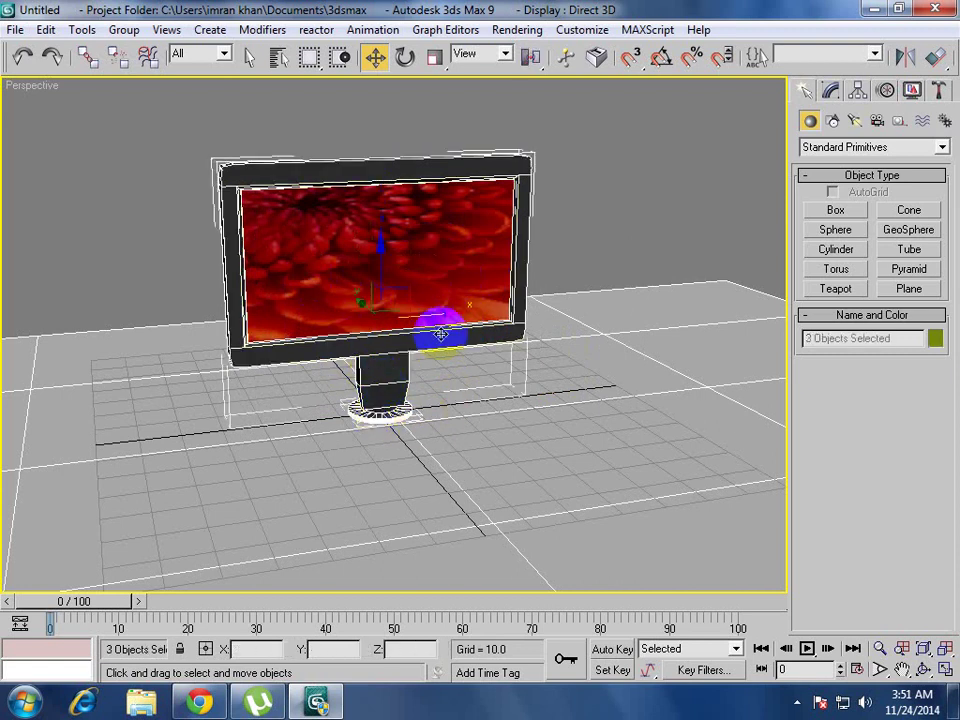
drag(467, 317, 322, 334)
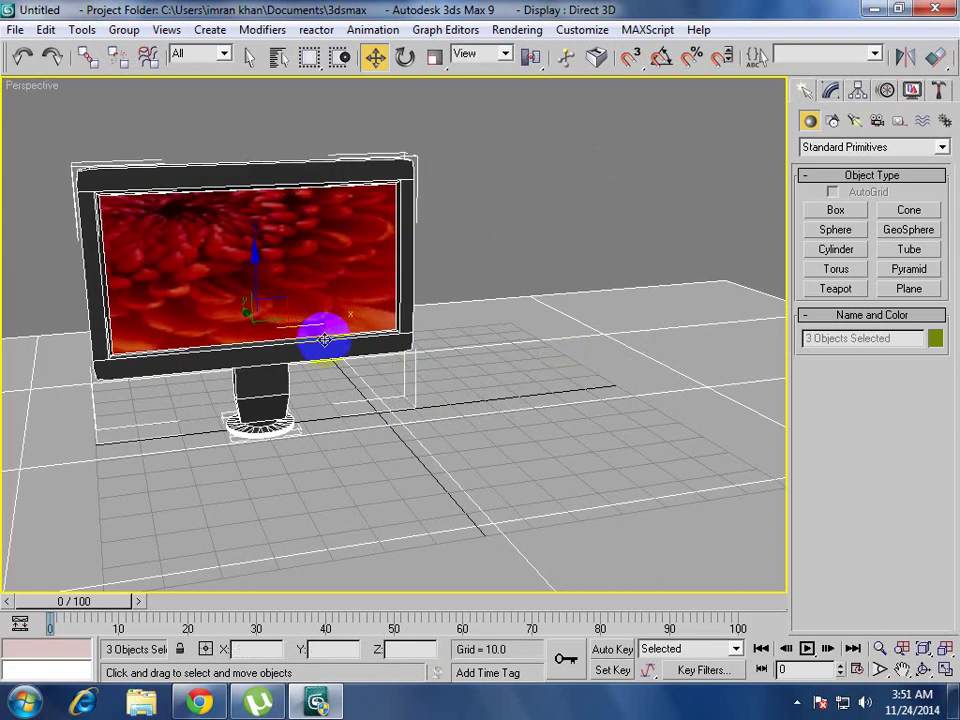
Clone one copy of the monitor to the right, rotate it about 165° on Z, and render both.
shift+drag(325, 328, 632, 275)
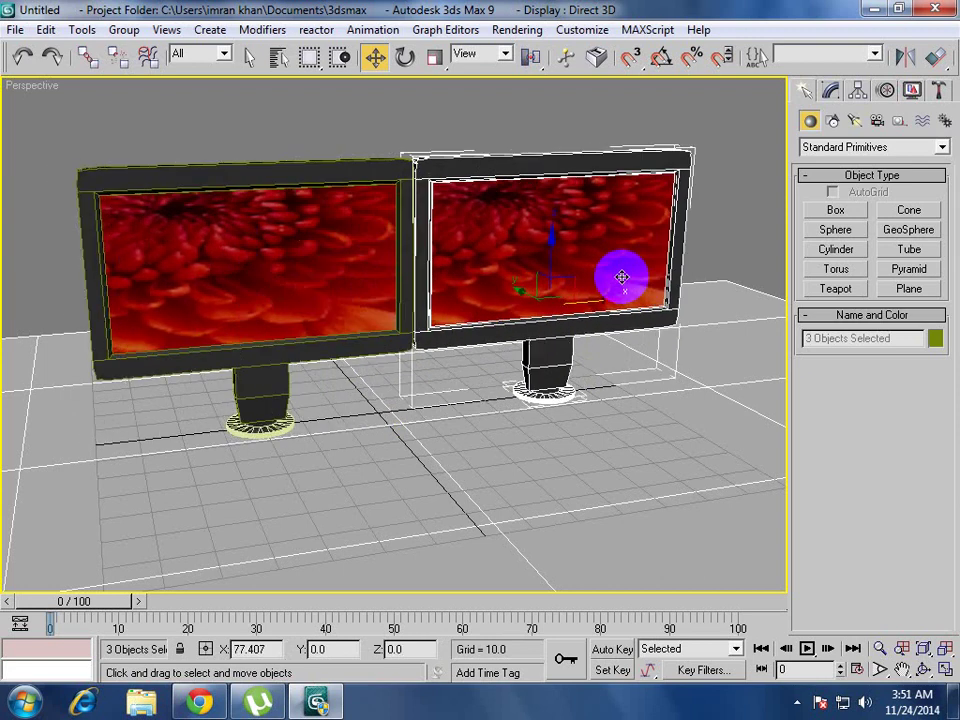
click(484, 429)
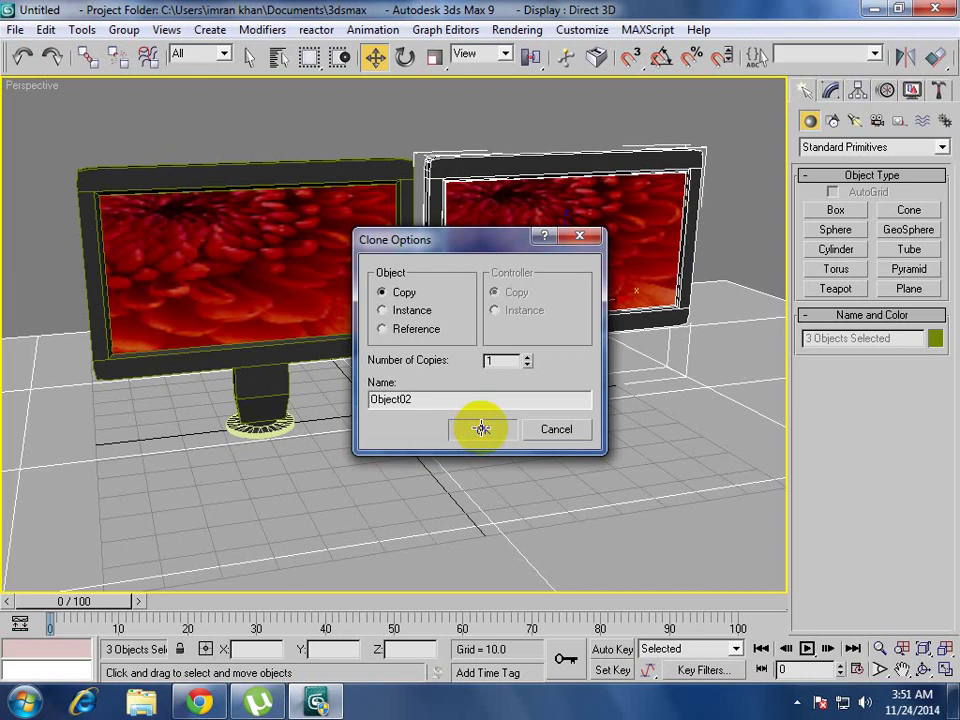
click(405, 56)
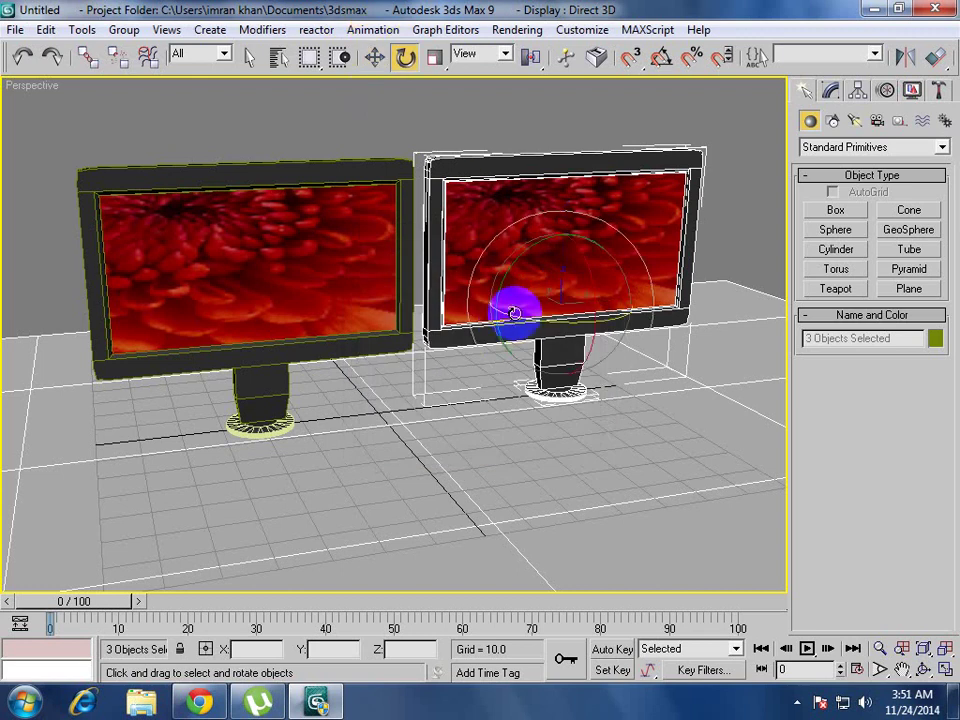
drag(541, 322, 846, 264)
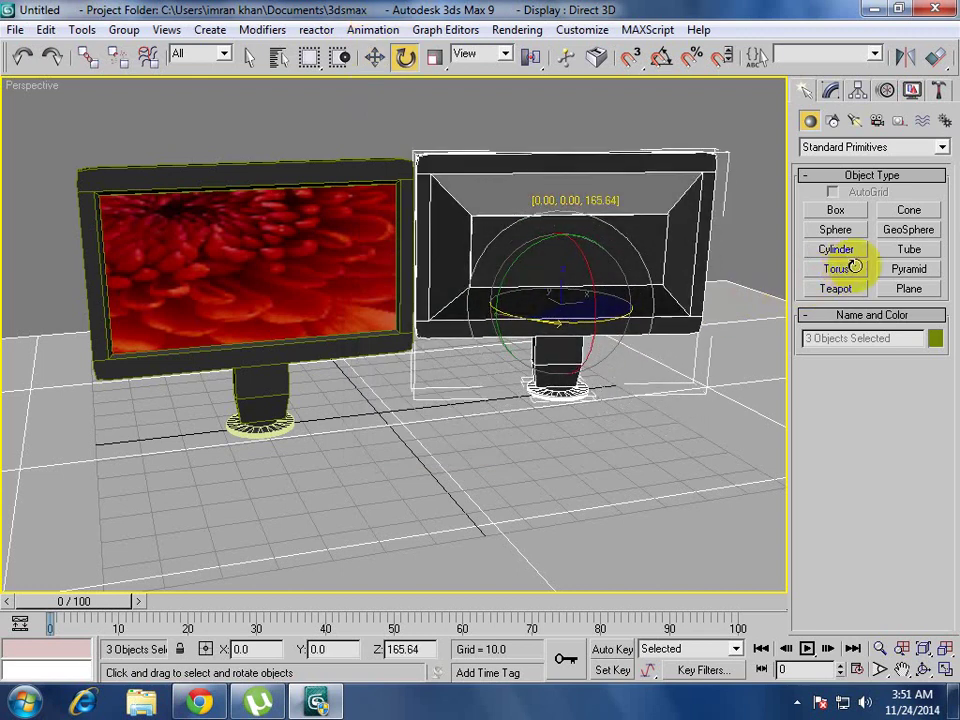
key(shift+q)
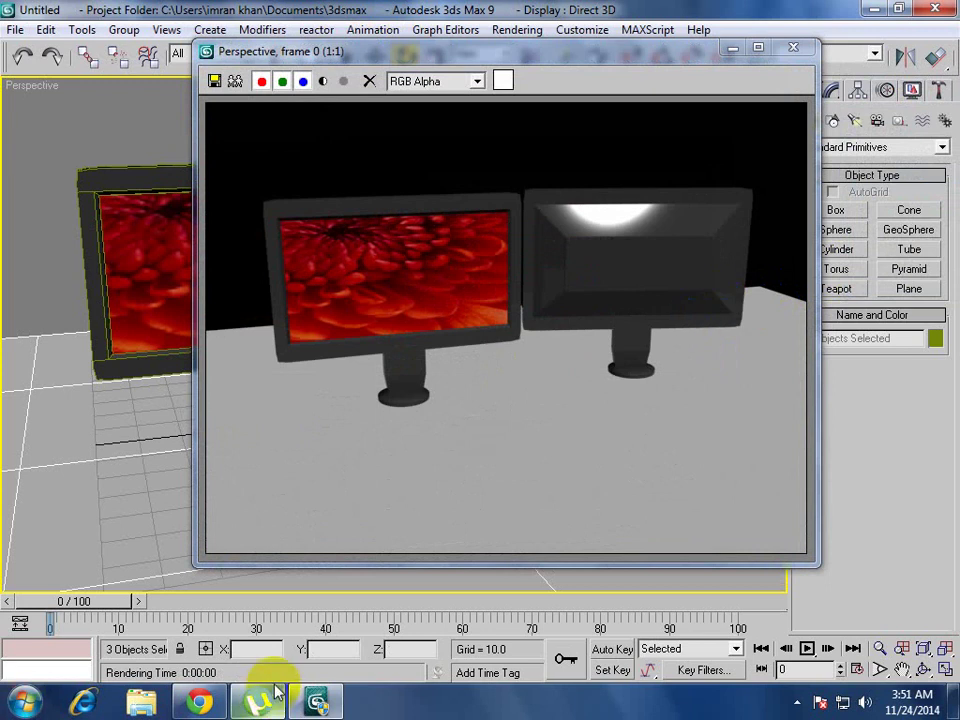
Switch to Chrome to view the computerustaad24 blog's 3ds Max tutorial listing.
click(200, 703)
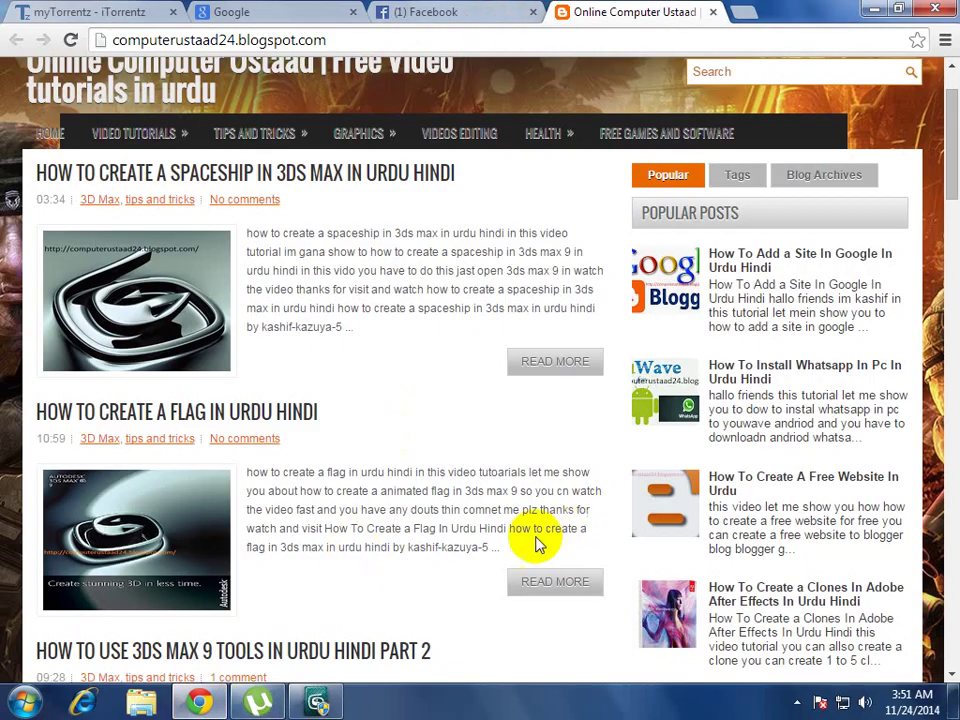